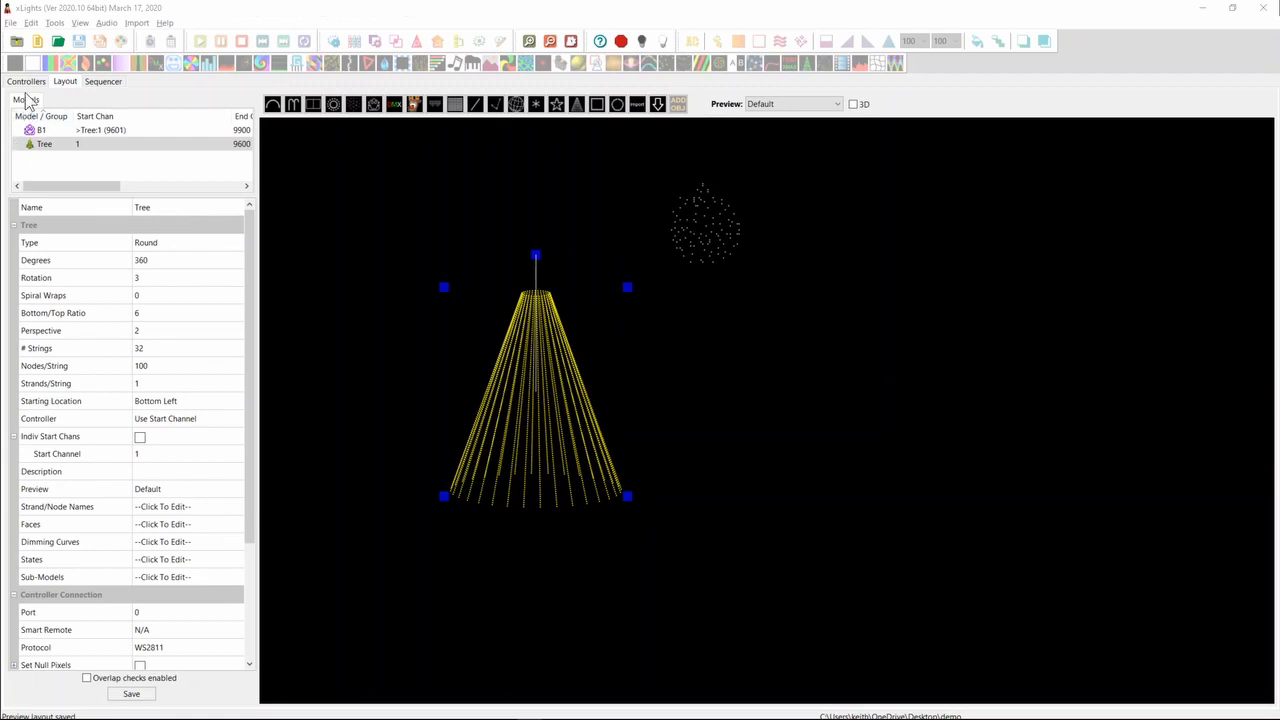
# Step: Open the port visualiser for the Test1 controller and assign the Tree model to Pixel Port 1
pyautogui.click(27, 84)
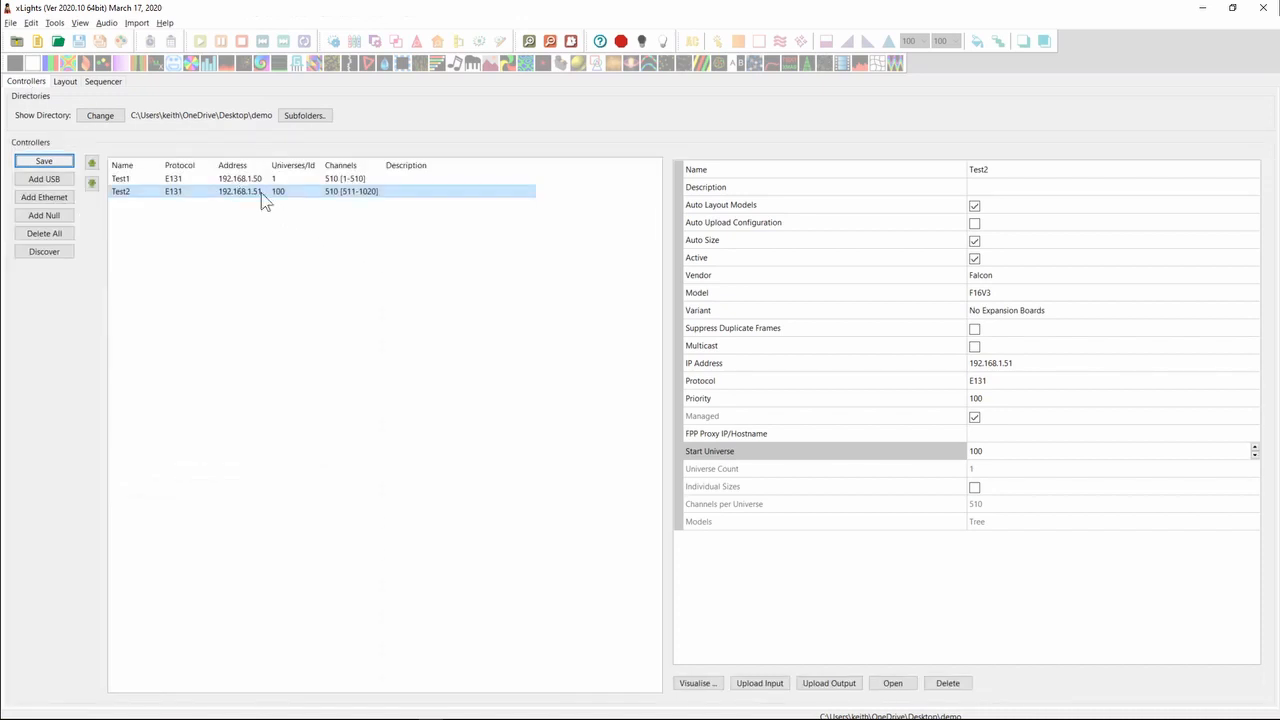
pyautogui.click(325, 178)
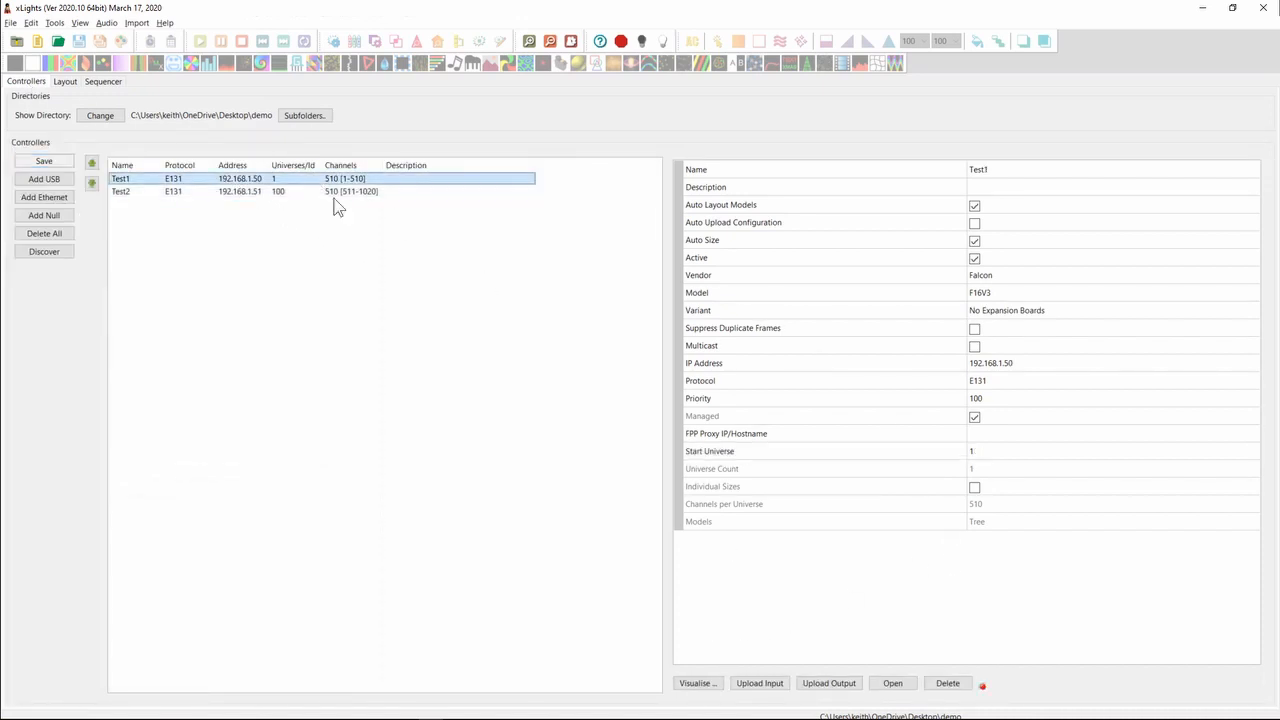
pyautogui.click(698, 686)
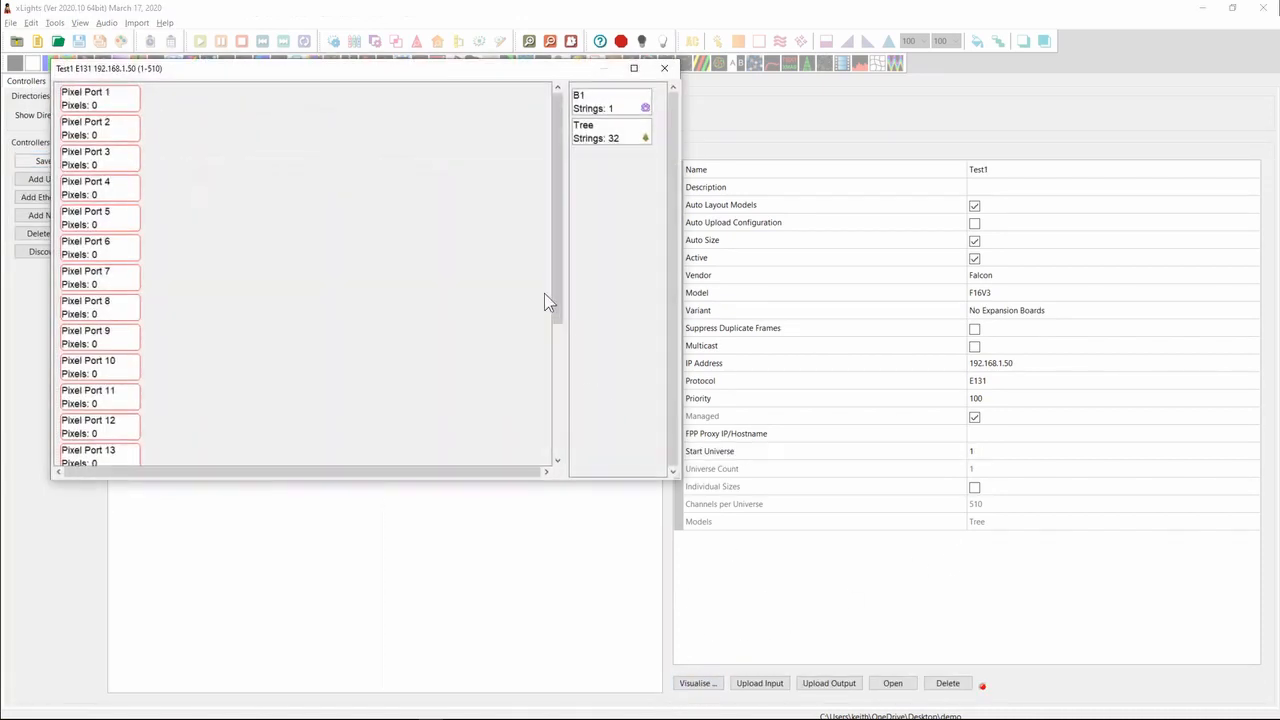
pyautogui.moveTo(610, 140); pyautogui.dragTo(118, 112)
# Step: Examine how the Tree model's strings are spread over the controller's pixel ports, including the red-marked ports from 17 onward
pyautogui.scroll(-5, 124, 219)
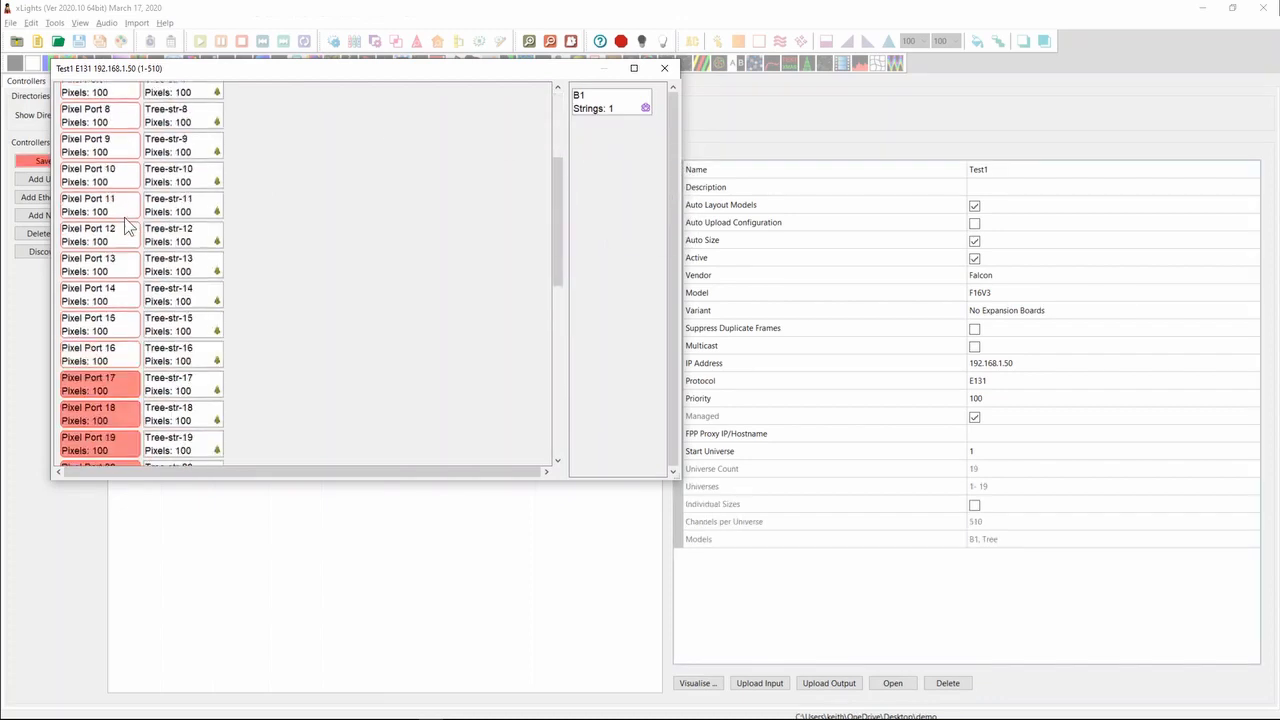
pyautogui.scroll(-5, 124, 219)
pyautogui.scroll(6, 115, 222)
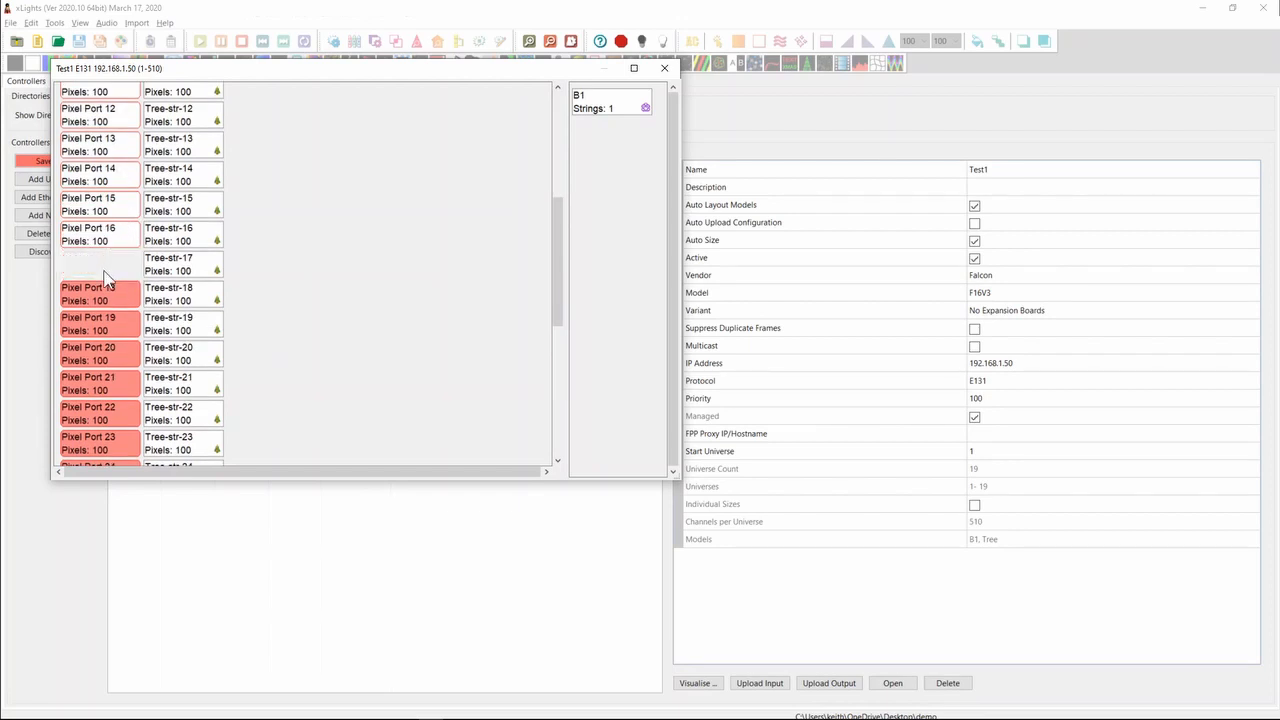
pyautogui.scroll(-5, 110, 290)
pyautogui.scroll(4, 110, 290)
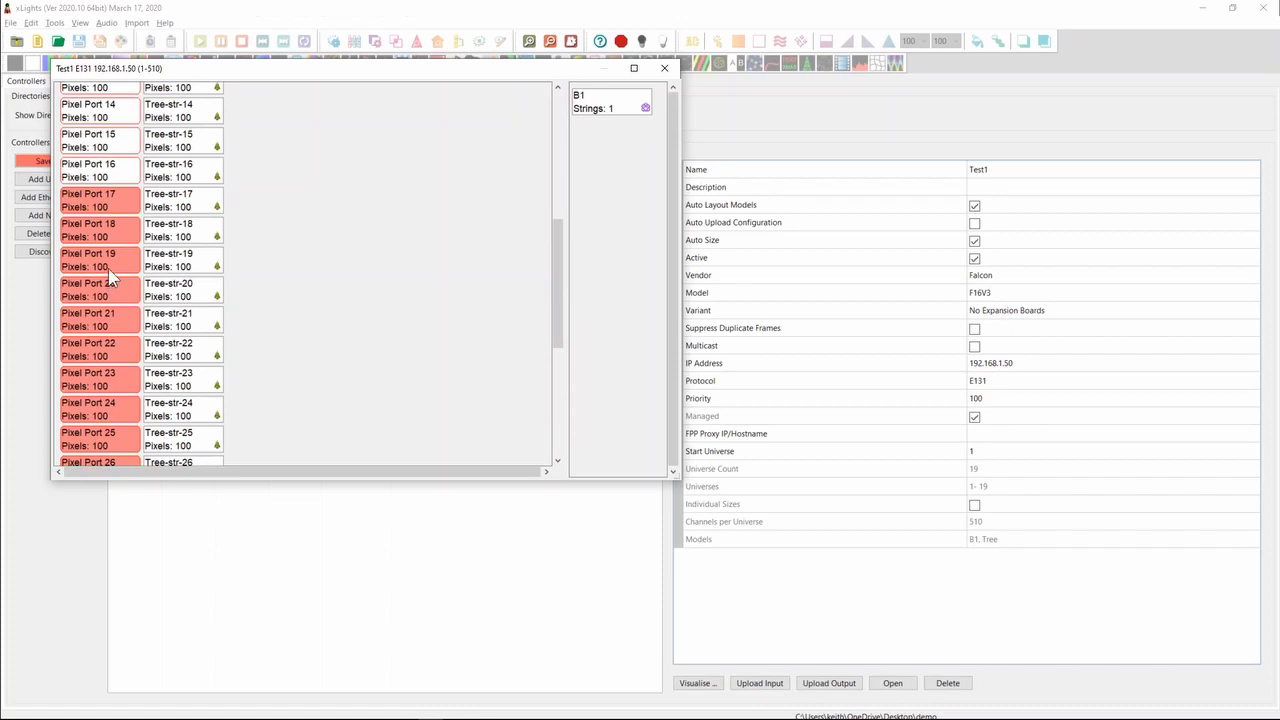
pyautogui.scroll(5, 108, 268)
pyautogui.scroll(-5, 122, 287)
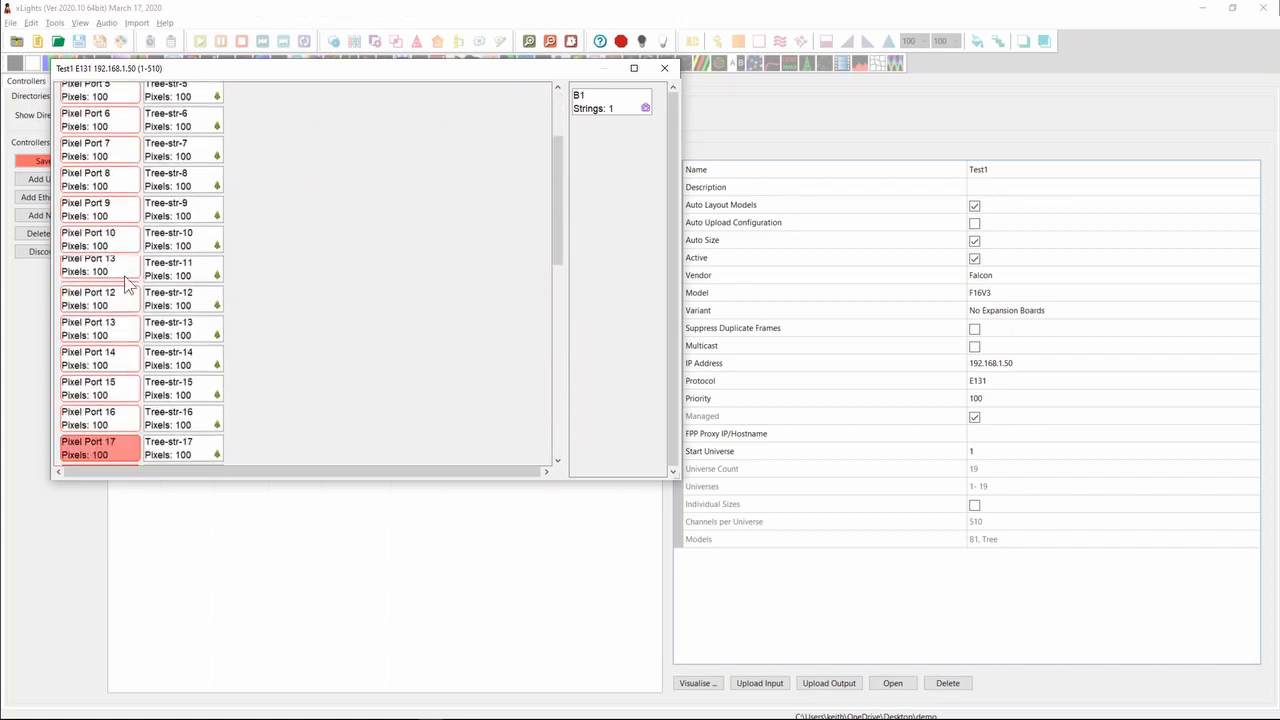
pyautogui.scroll(-2, 195, 456)
pyautogui.scroll(-5, 195, 456)
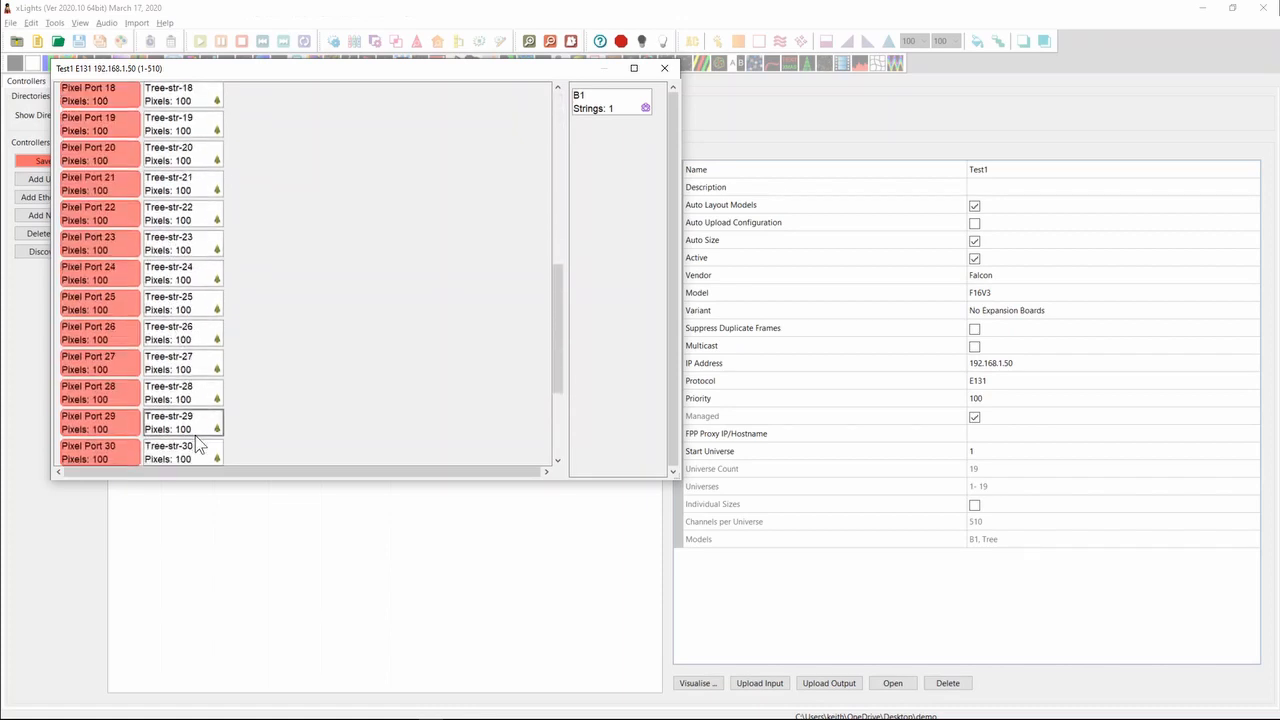
pyautogui.scroll(9, 191, 434)
pyautogui.scroll(4, 150, 412)
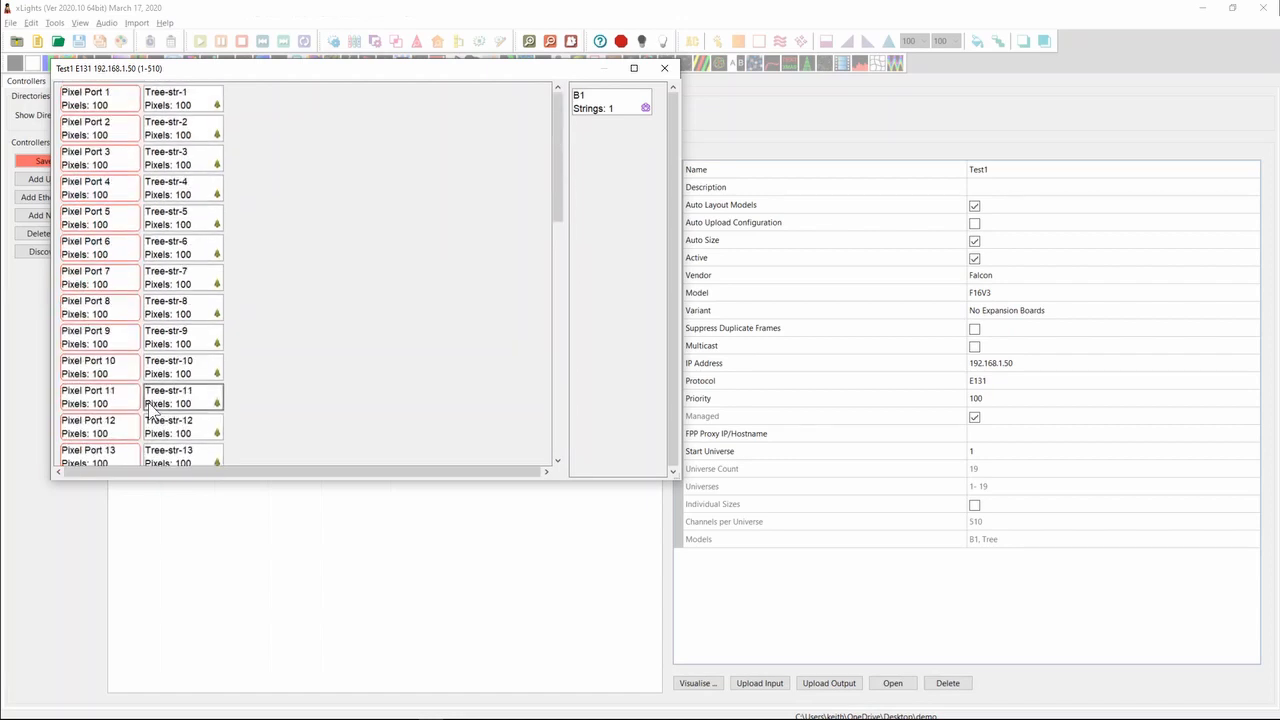
# Step: Remove the Tree model from the Test1 pixel ports and close the port visualiser
pyautogui.moveTo(604, 112)
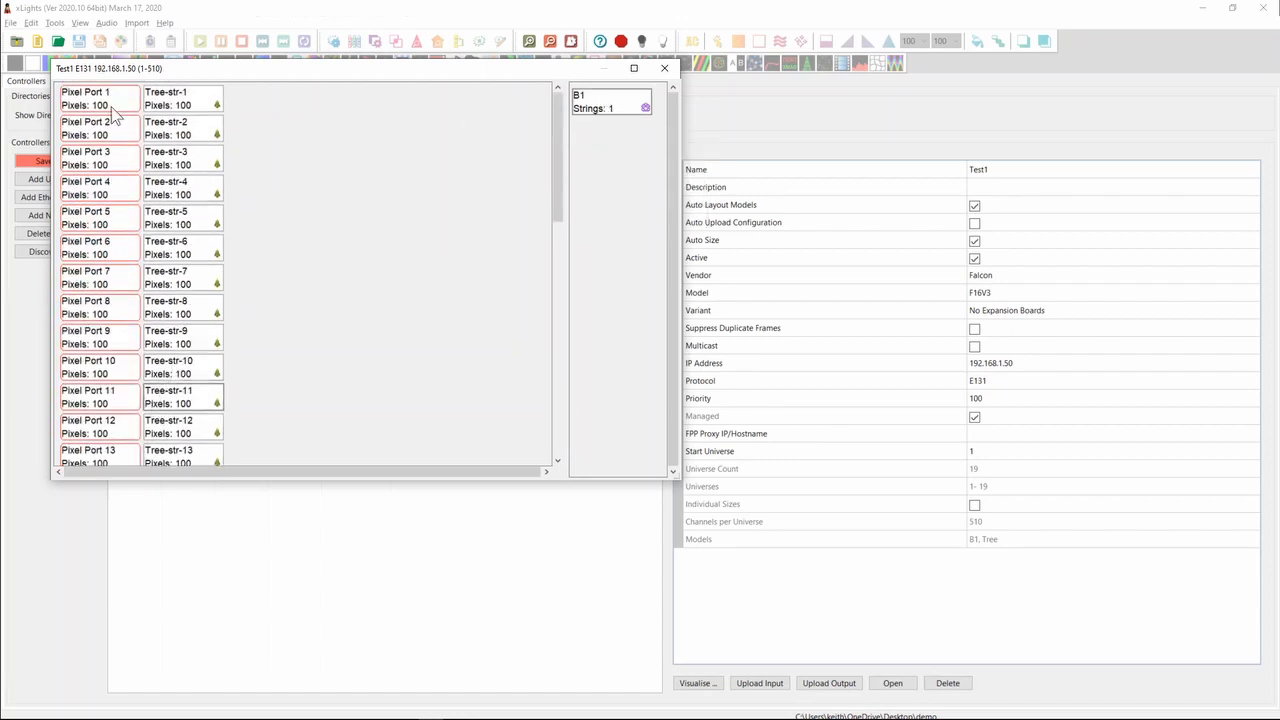
pyautogui.moveTo(170, 100); pyautogui.dragTo(617, 150)
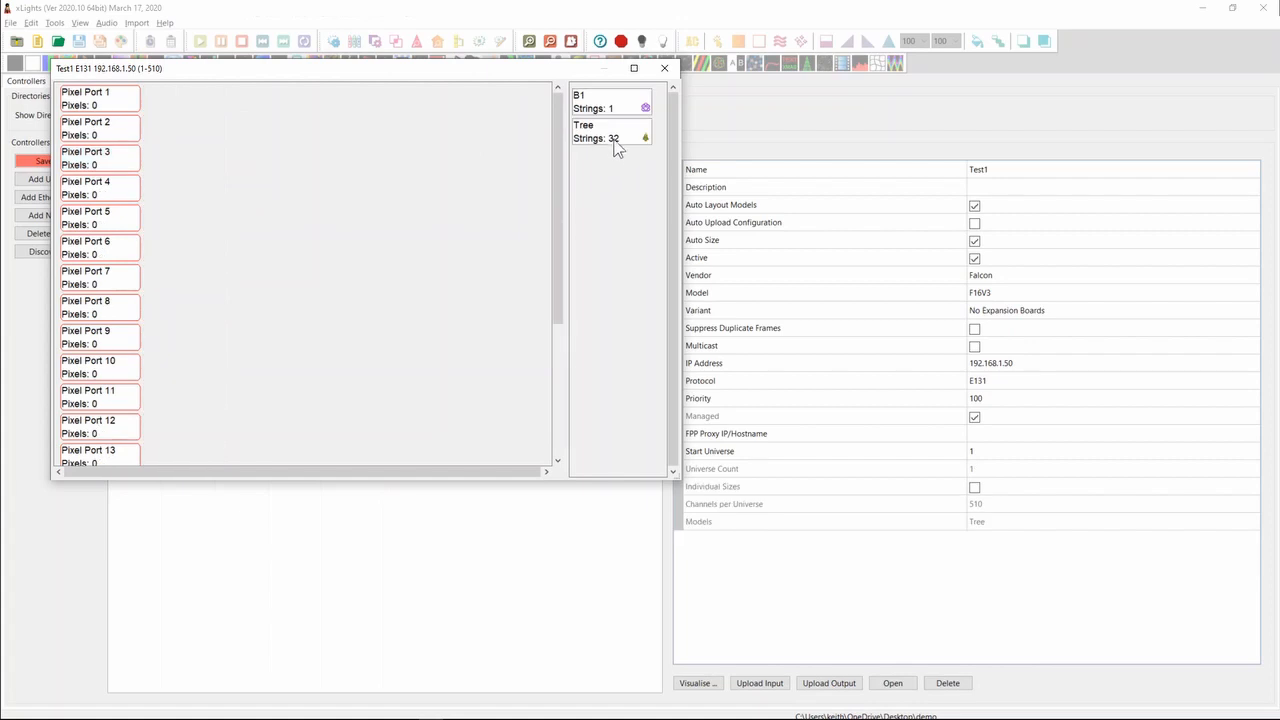
pyautogui.click(664, 68)
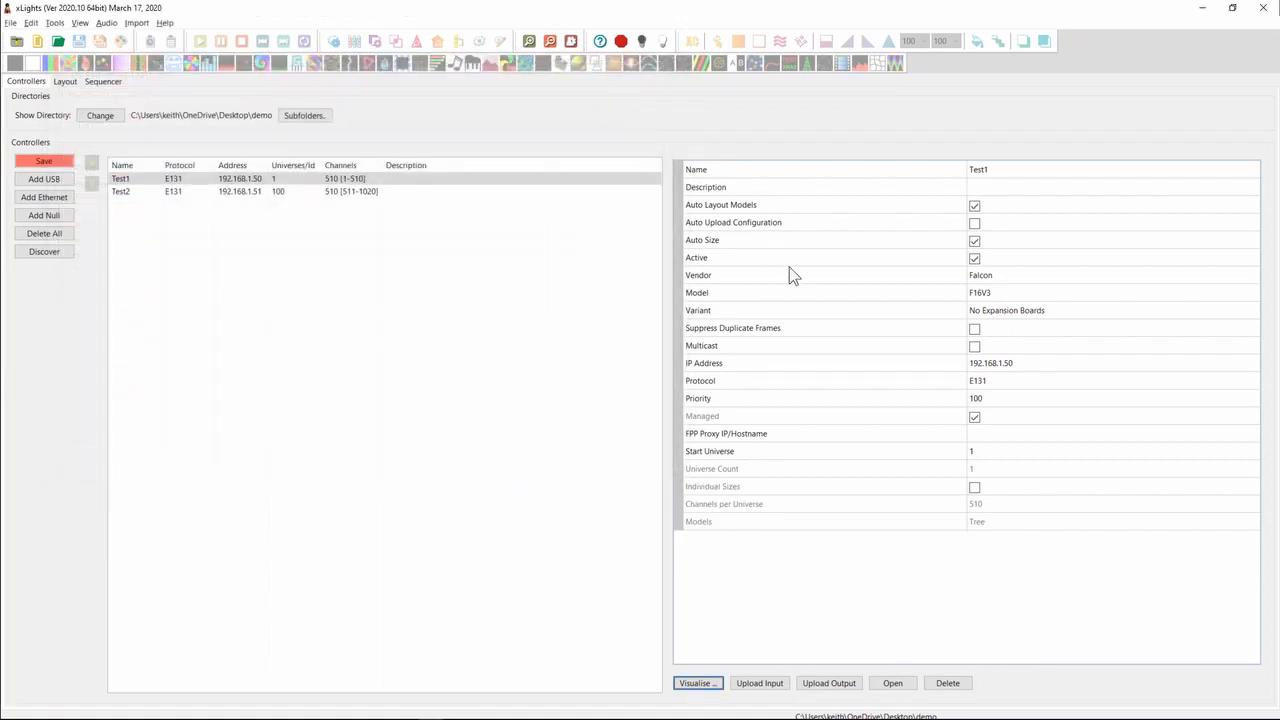
# Step: In the layout, draw a smaller tree model beside the existing Tree and set its Nodes/String to 100
pyautogui.click(64, 84)
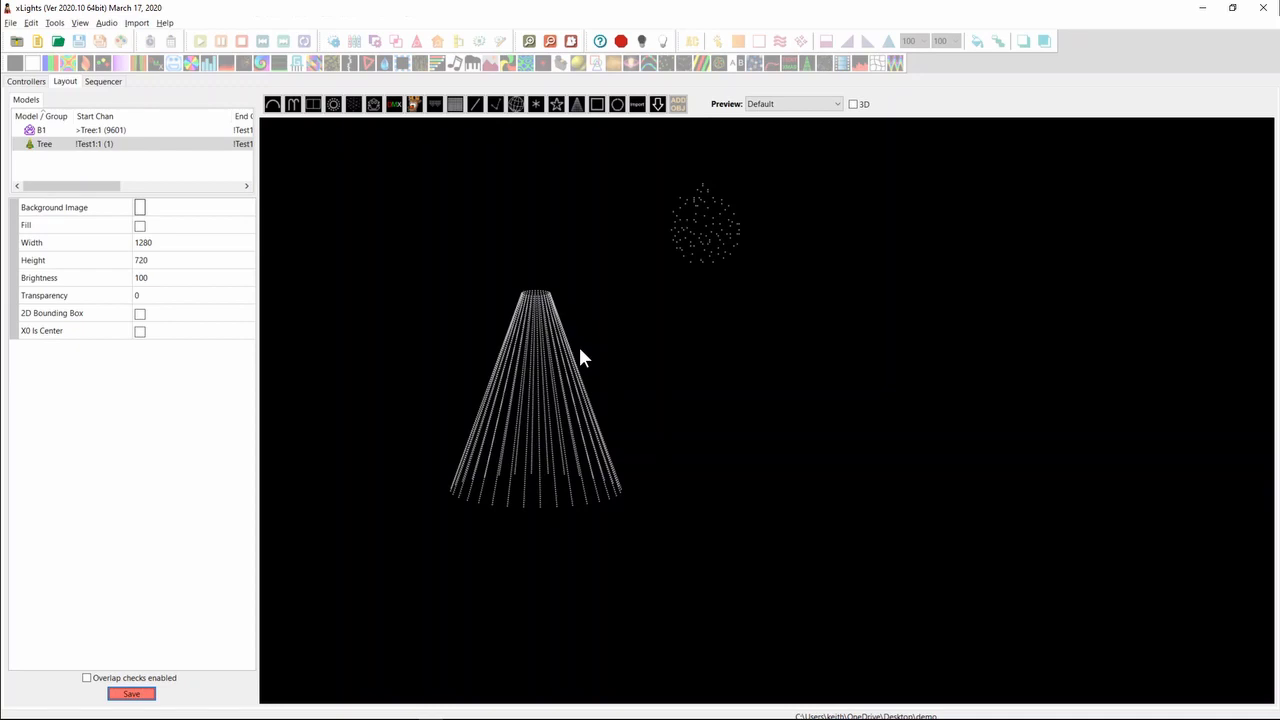
pyautogui.click(577, 104)
pyautogui.moveTo(719, 310); pyautogui.dragTo(809, 463)
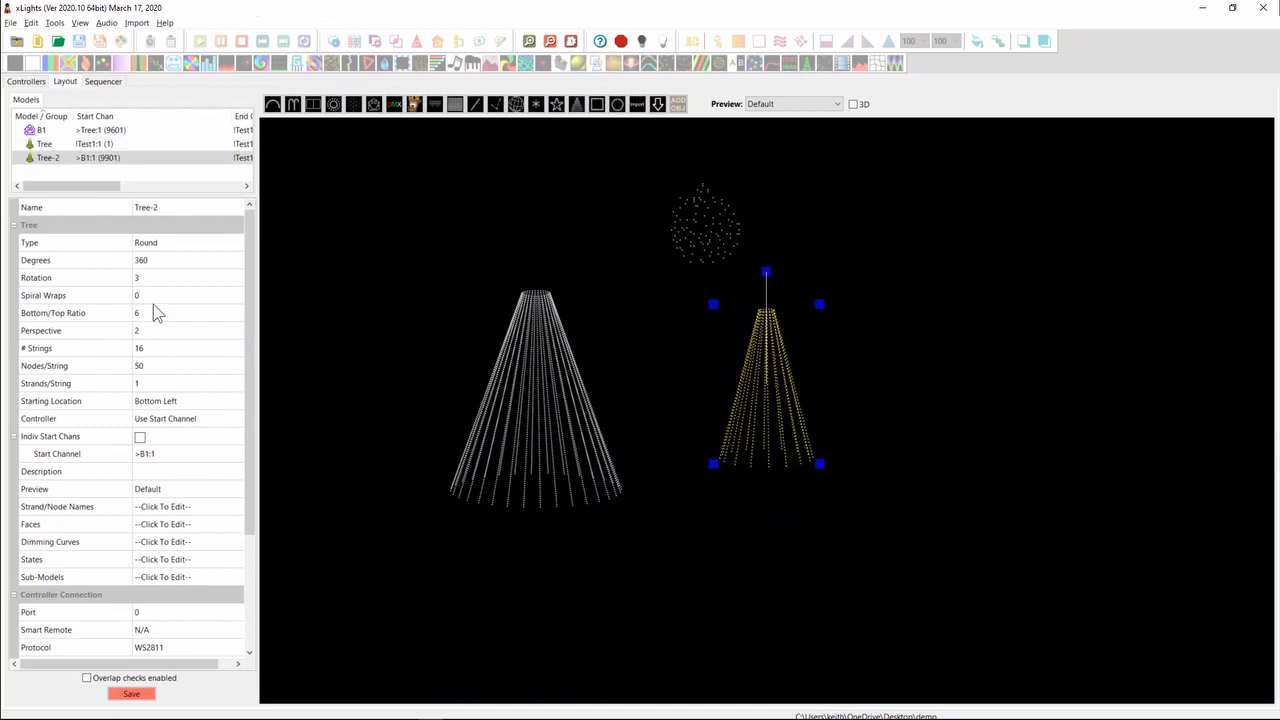
pyautogui.click(149, 366)
pyautogui.write('1')
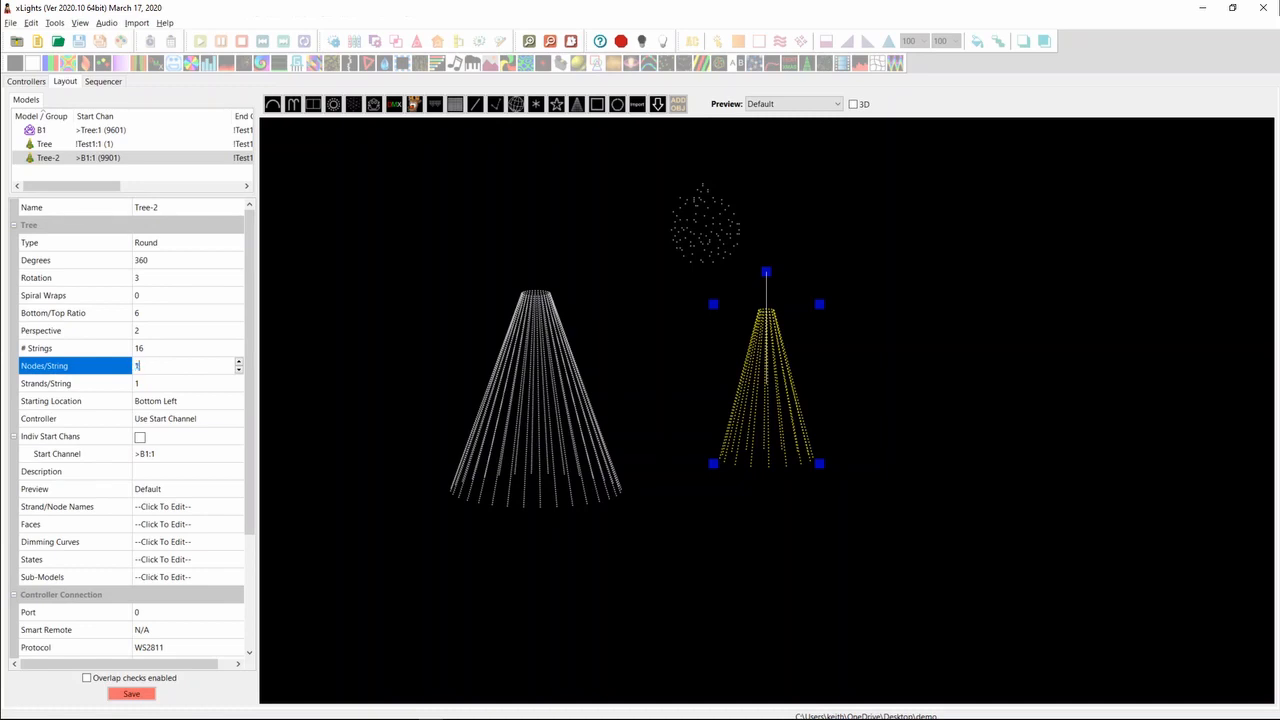
pyautogui.write('00')
pyautogui.press('Return')
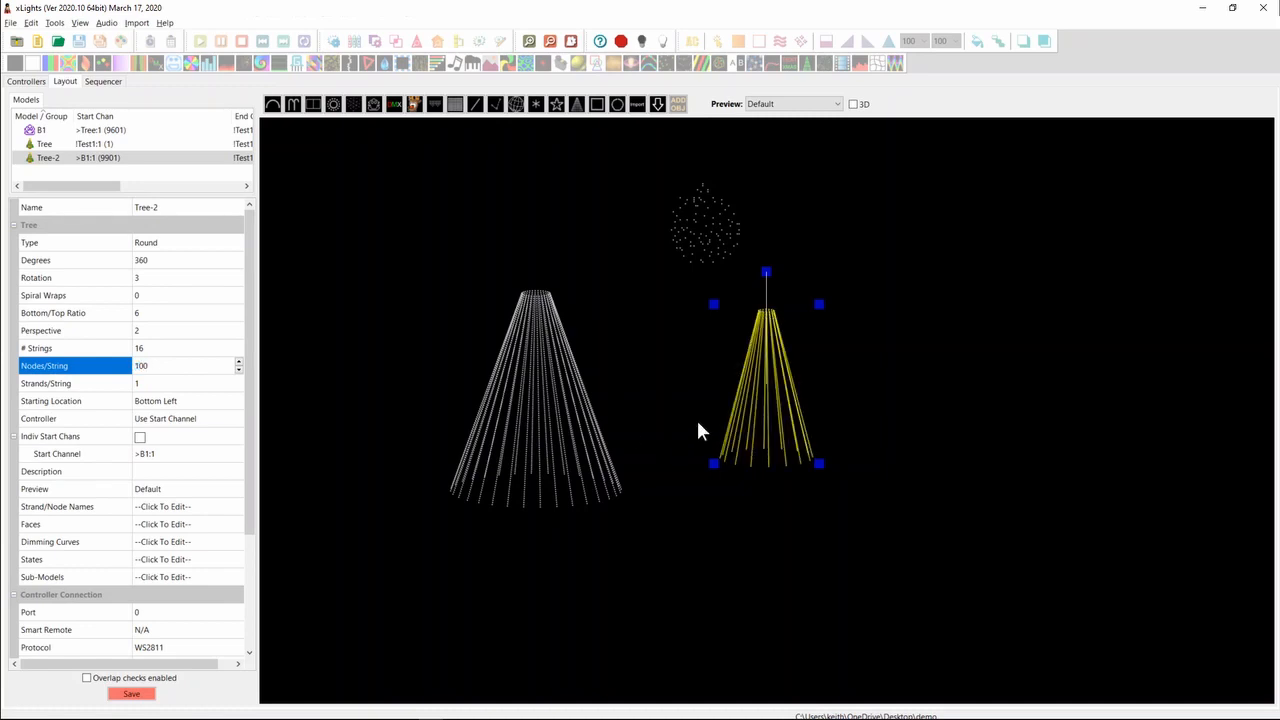
# Step: Draw a third tree model beside the second one and set its Nodes/String to 100
pyautogui.click(577, 105)
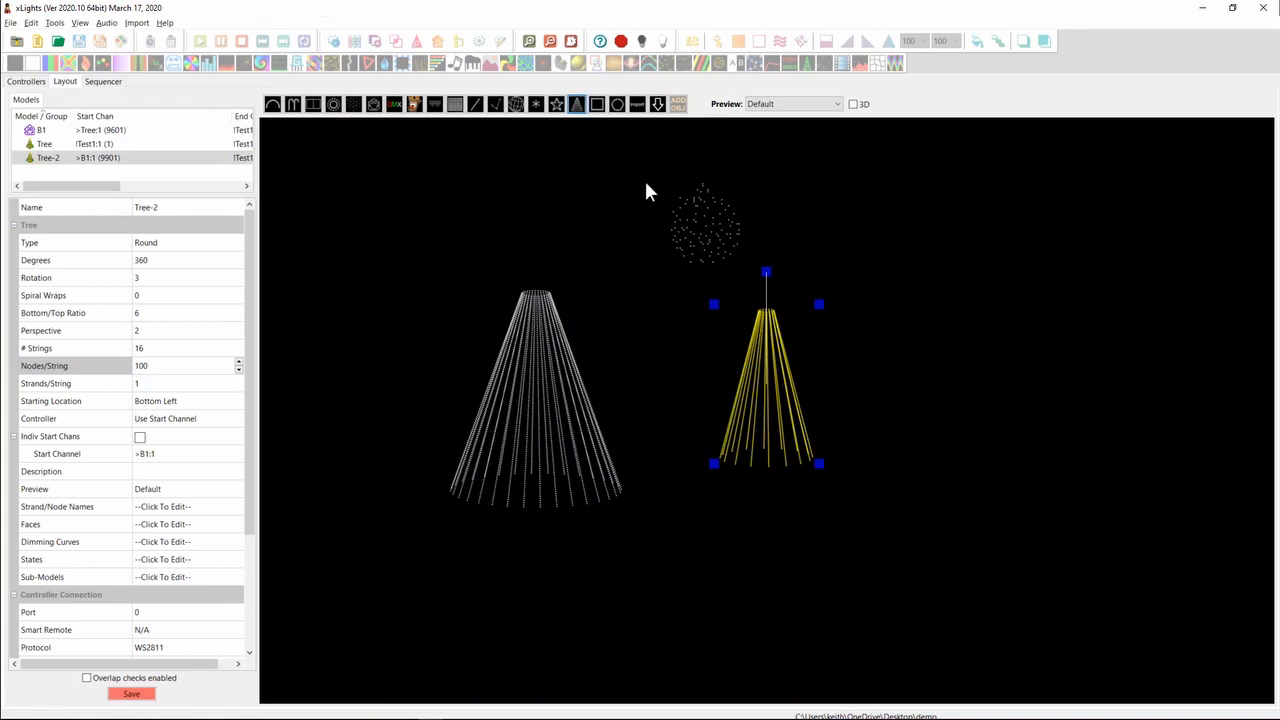
pyautogui.moveTo(869, 301); pyautogui.dragTo(924, 389)
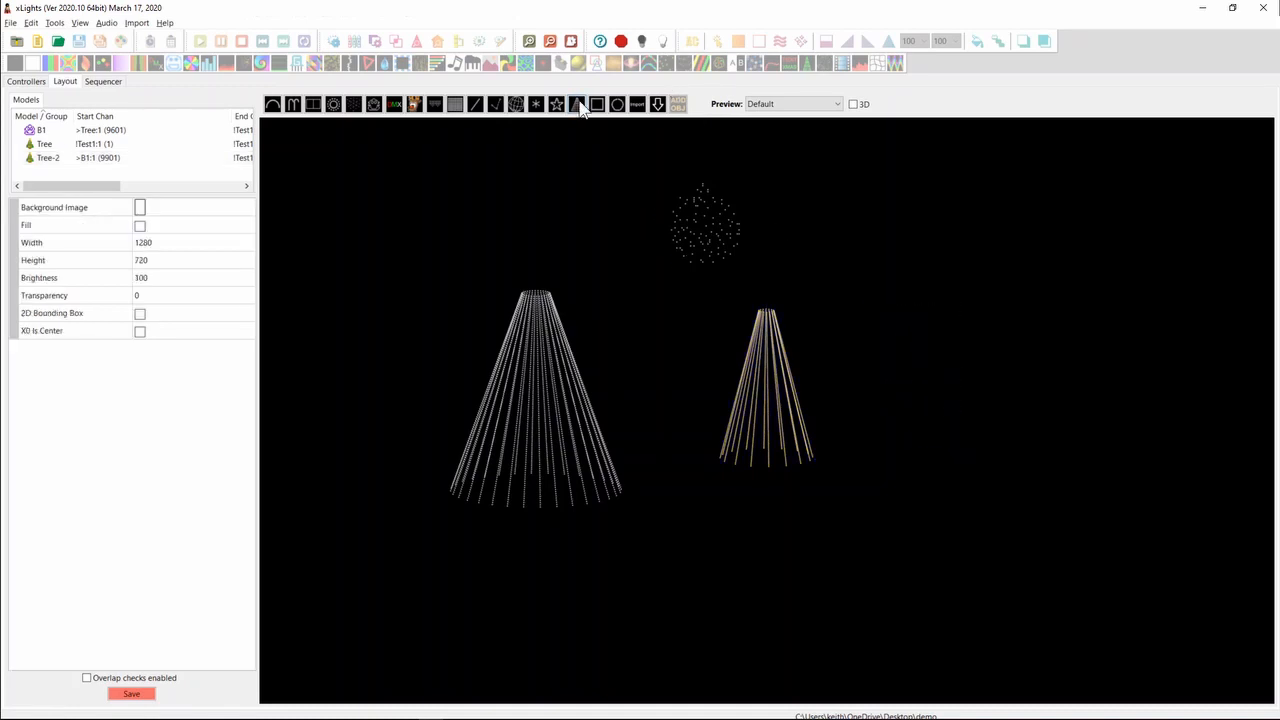
pyautogui.moveTo(855, 307); pyautogui.dragTo(950, 457)
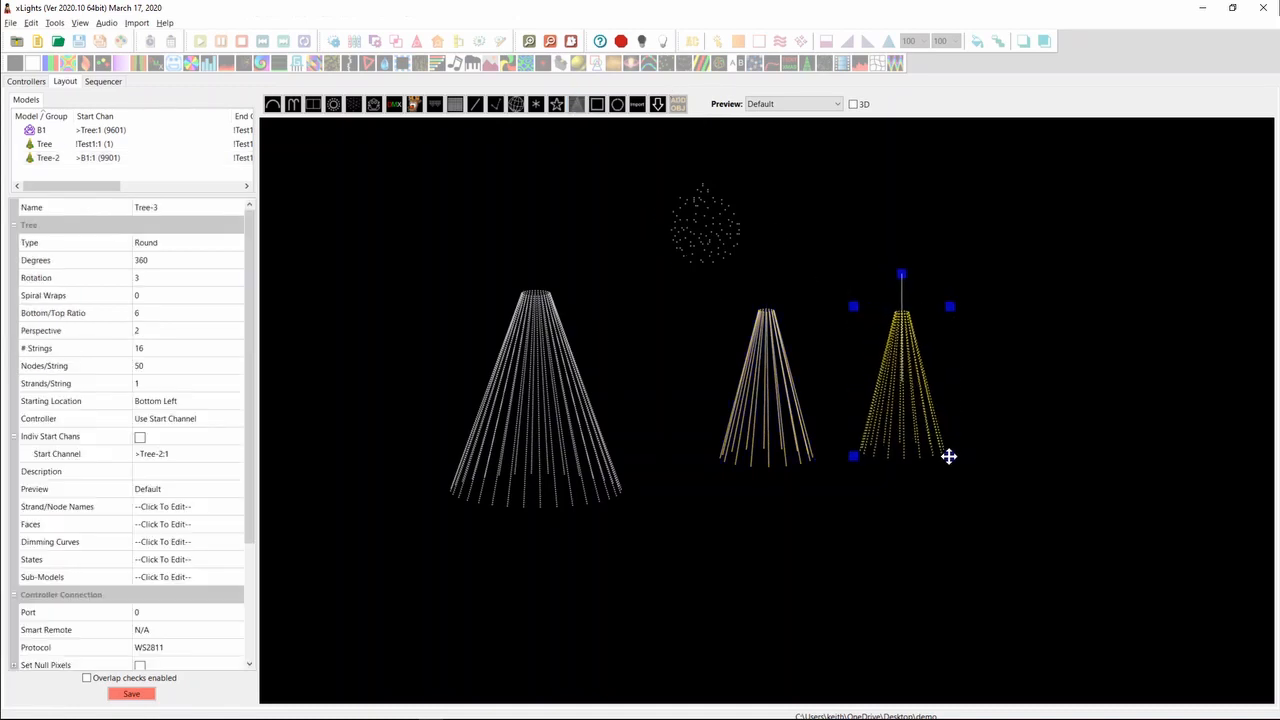
pyautogui.click(155, 366)
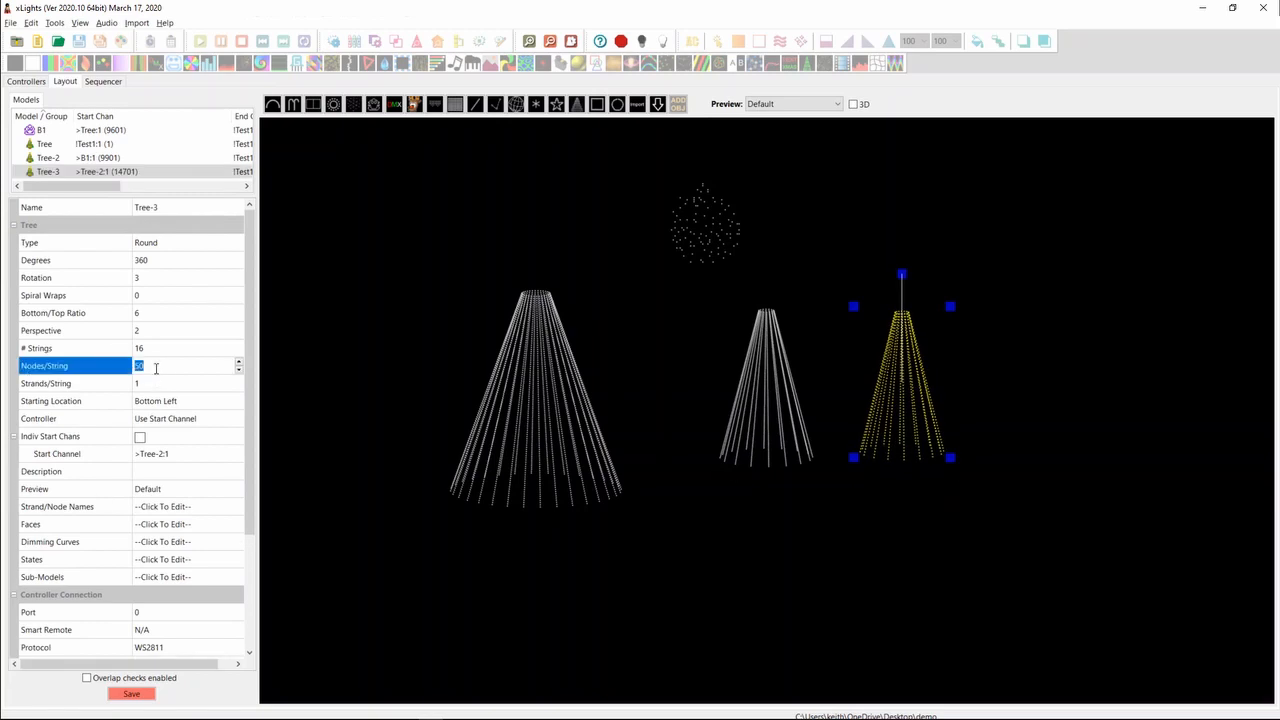
pyautogui.write('100')
pyautogui.press('Return')
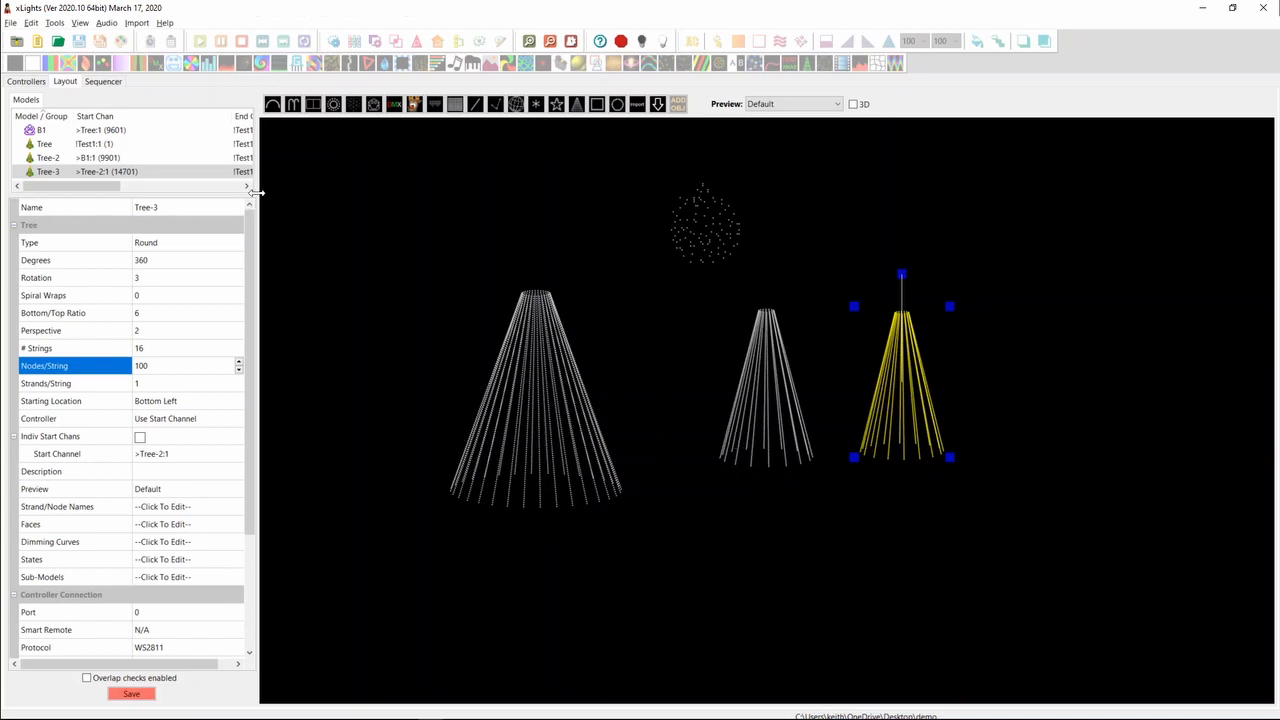
# Step: Widen the model list and check the start and end channels of Tree and Tree-3
pyautogui.moveTo(257, 194); pyautogui.dragTo(340, 213)
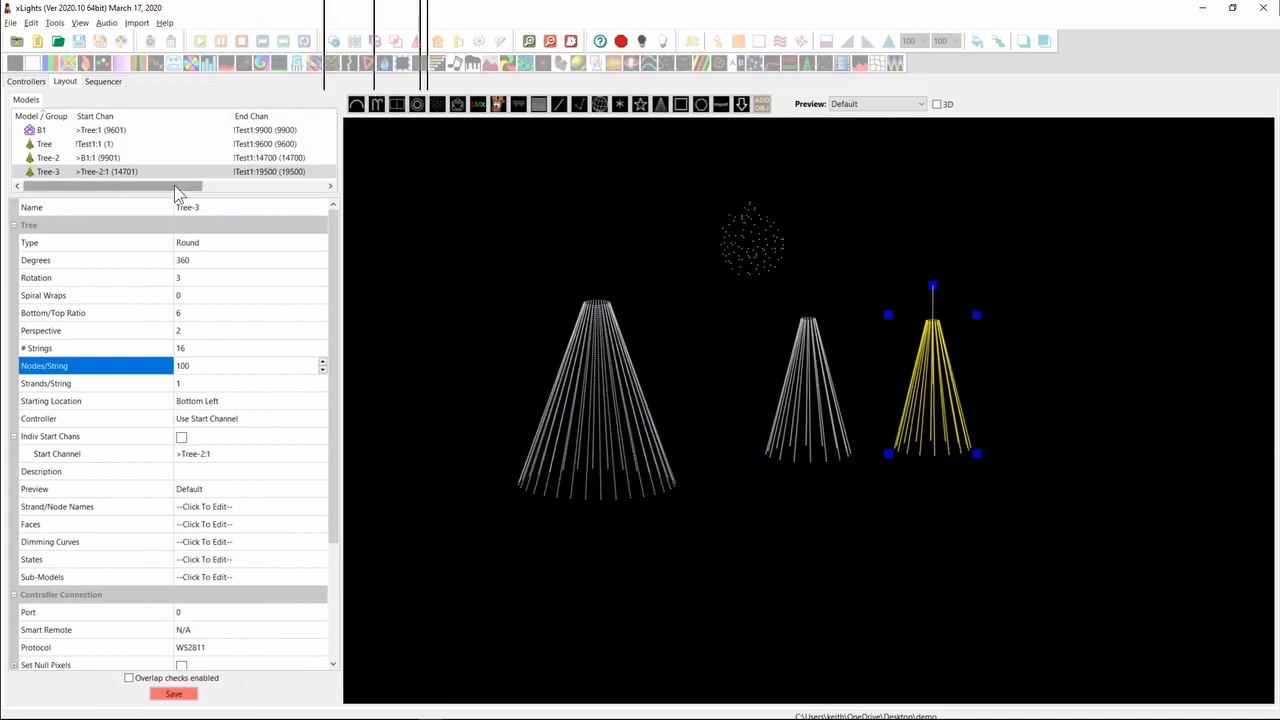
pyautogui.moveTo(104, 148)
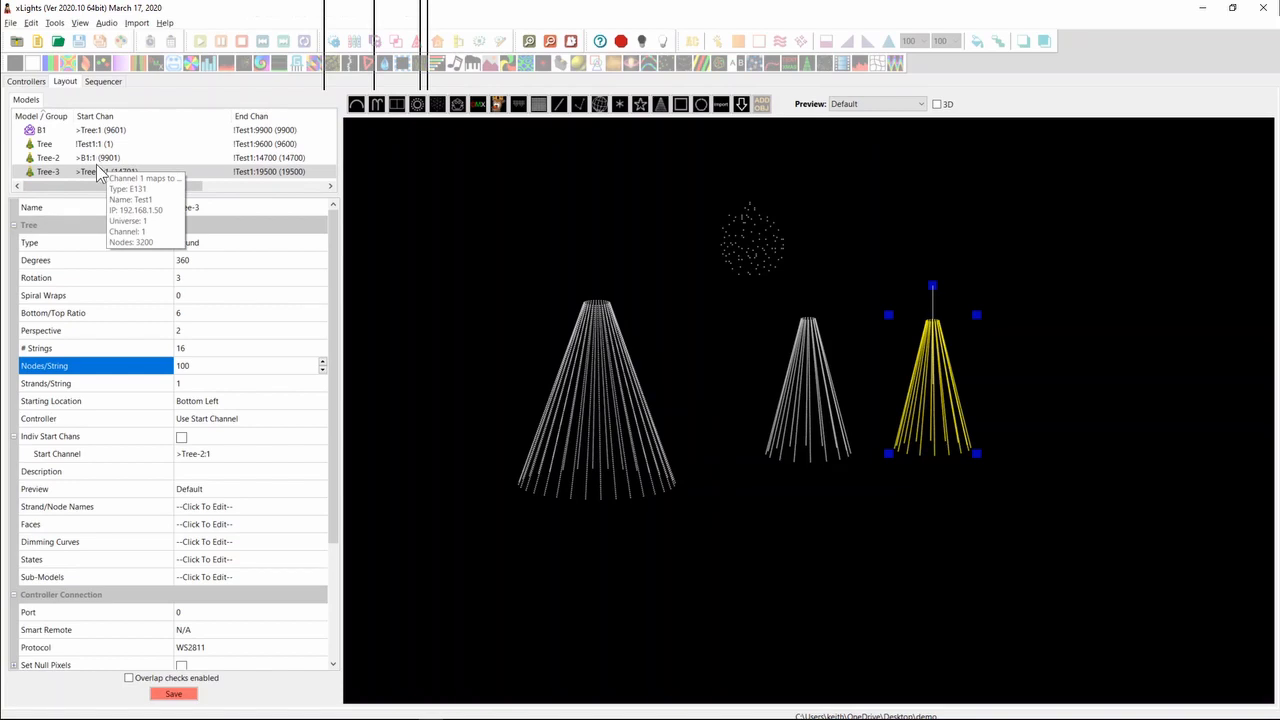
pyautogui.click(72, 145)
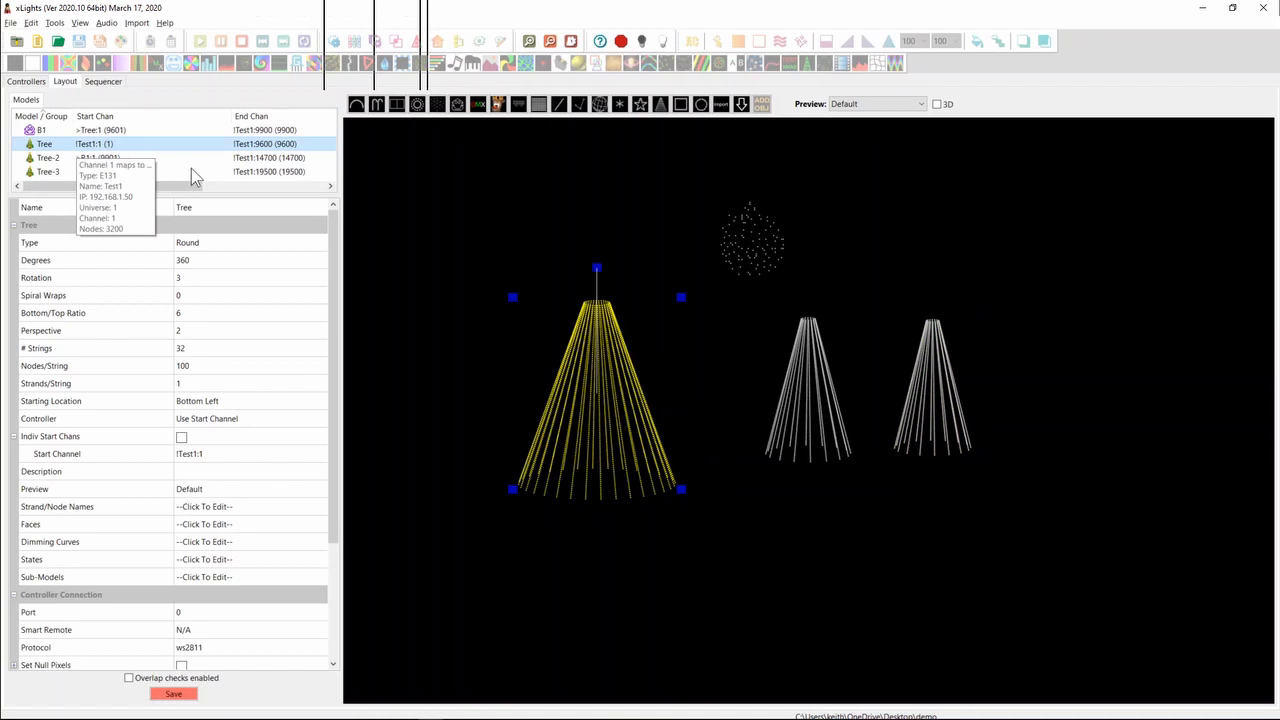
pyautogui.click(190, 171)
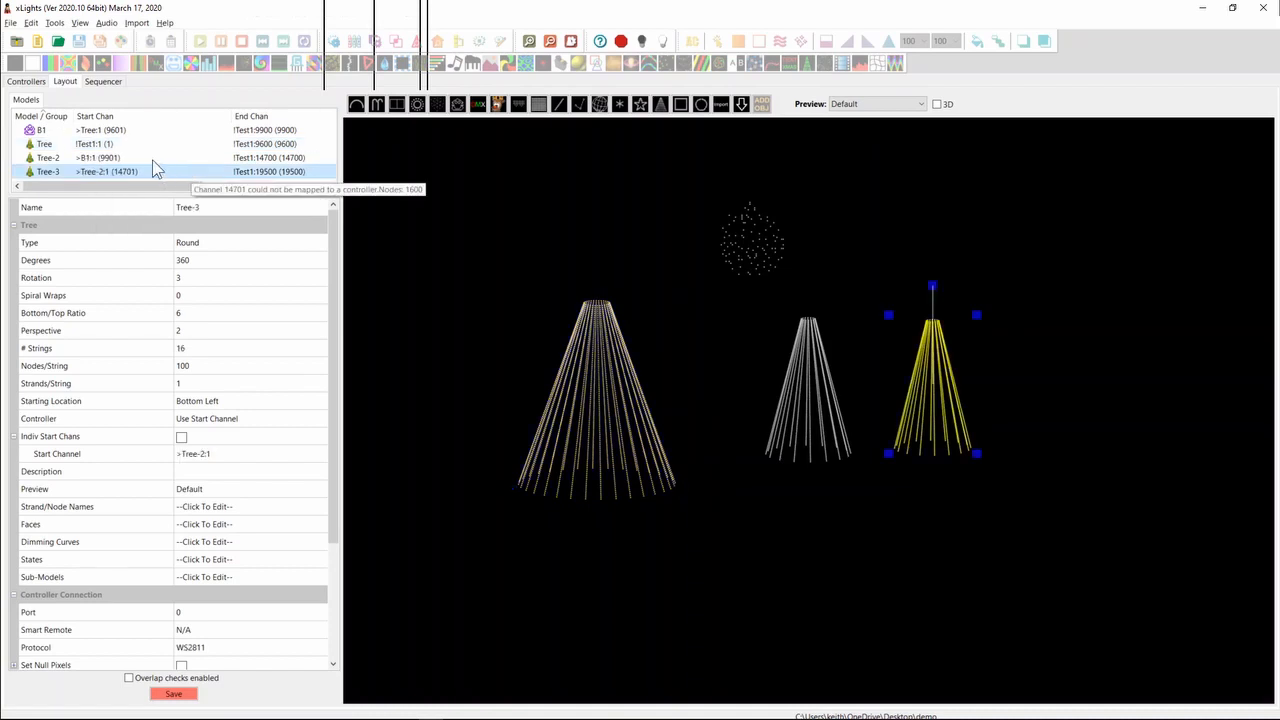
# Step: Rename the Tree-2 model as Tree-side1
pyautogui.click(142, 160)
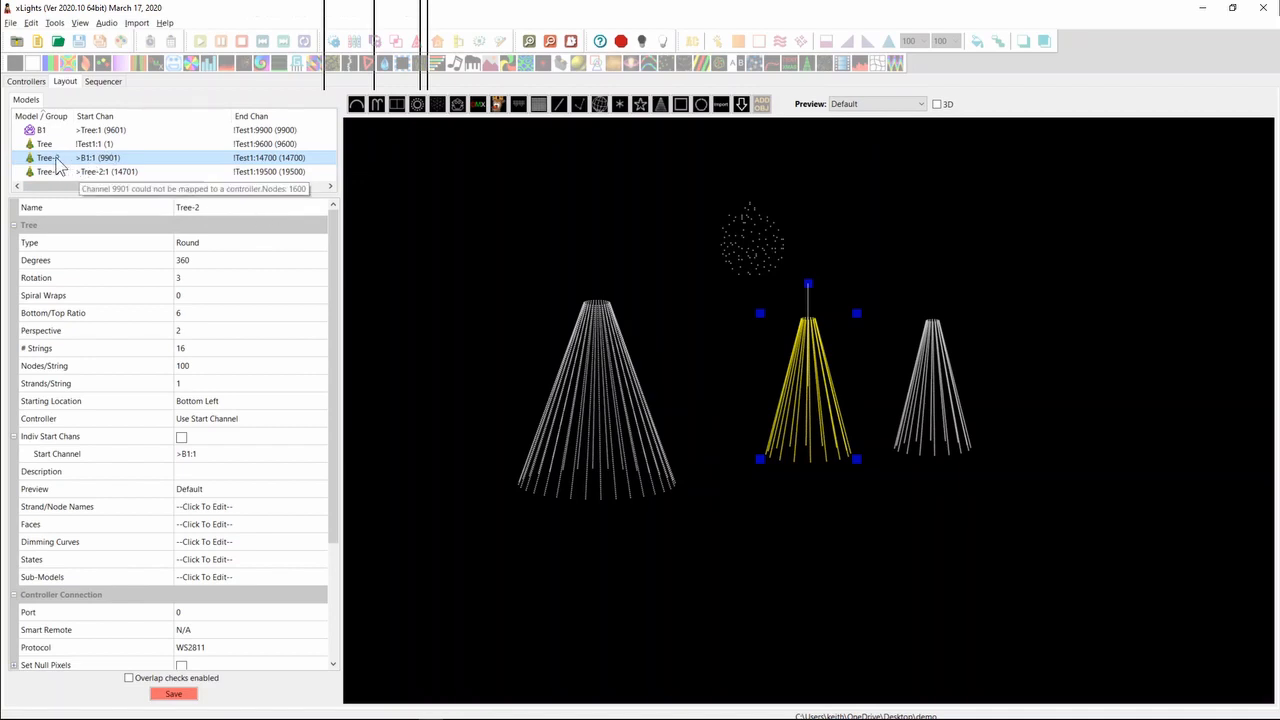
pyautogui.click(205, 207)
pyautogui.click(234, 211)
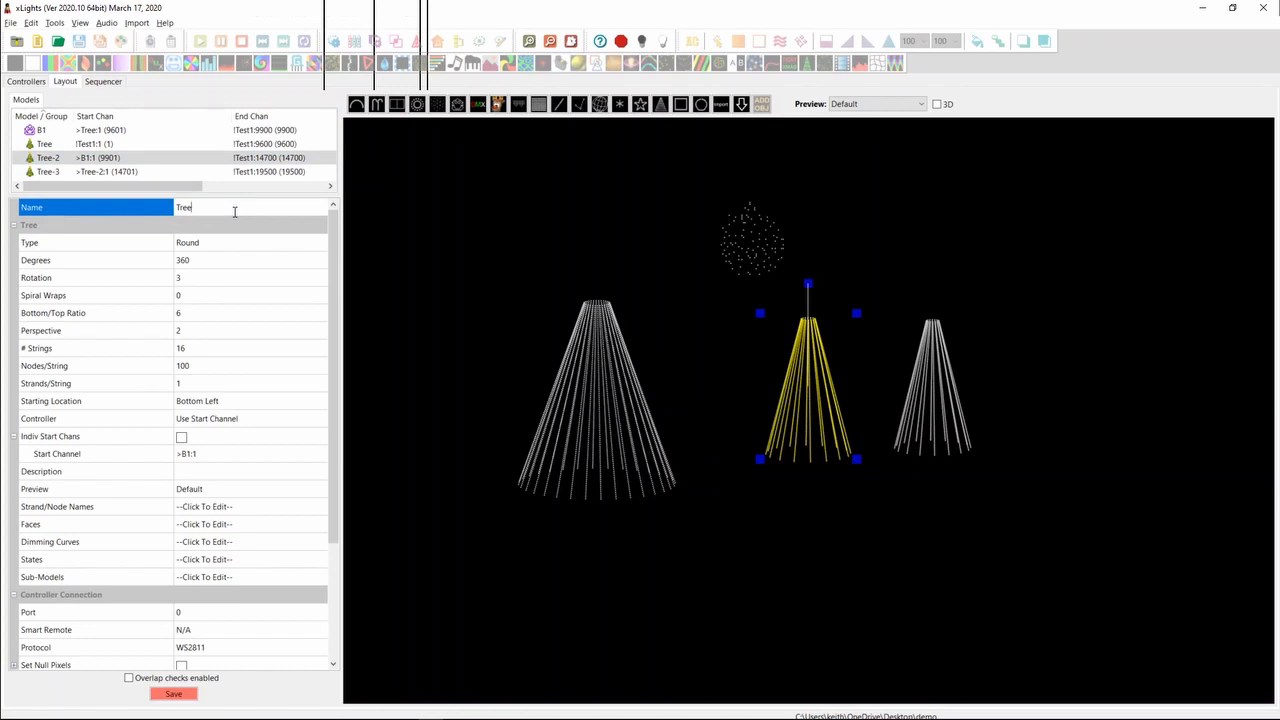
pyautogui.write('side1')
pyautogui.press('Return')
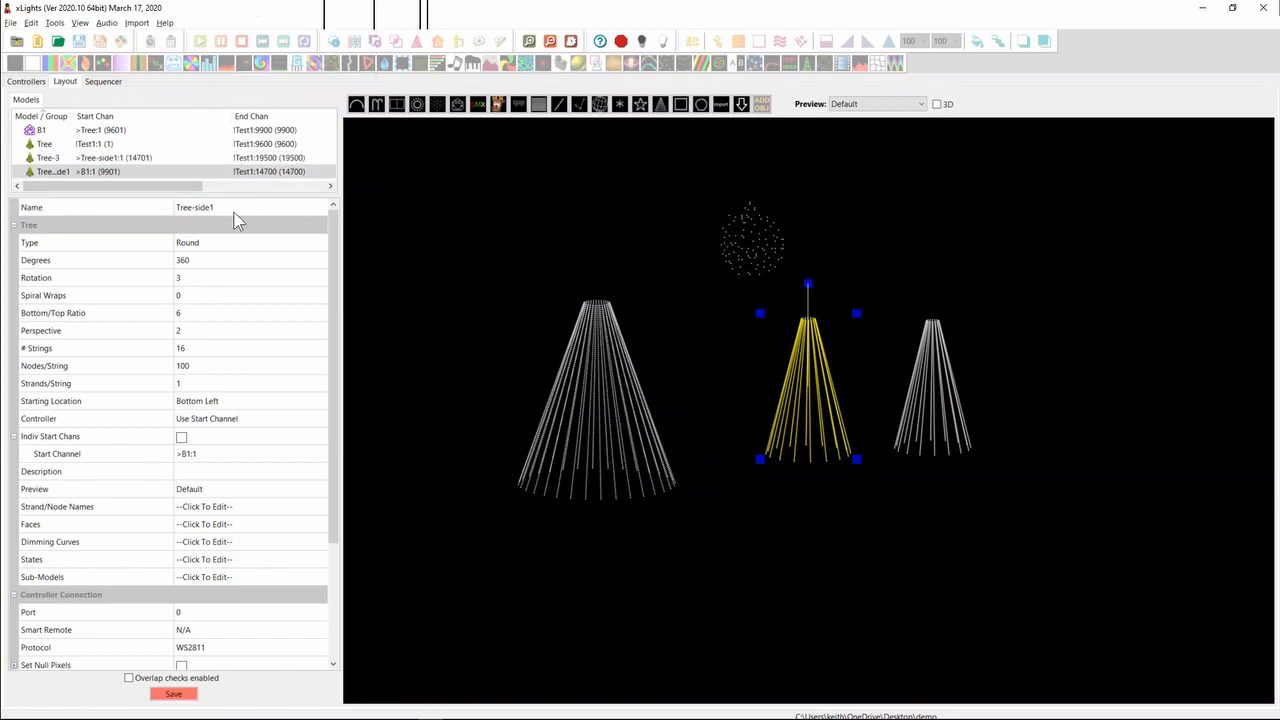
# Step: Rename the Tree-3 model as Tree-side2
pyautogui.click(955, 412)
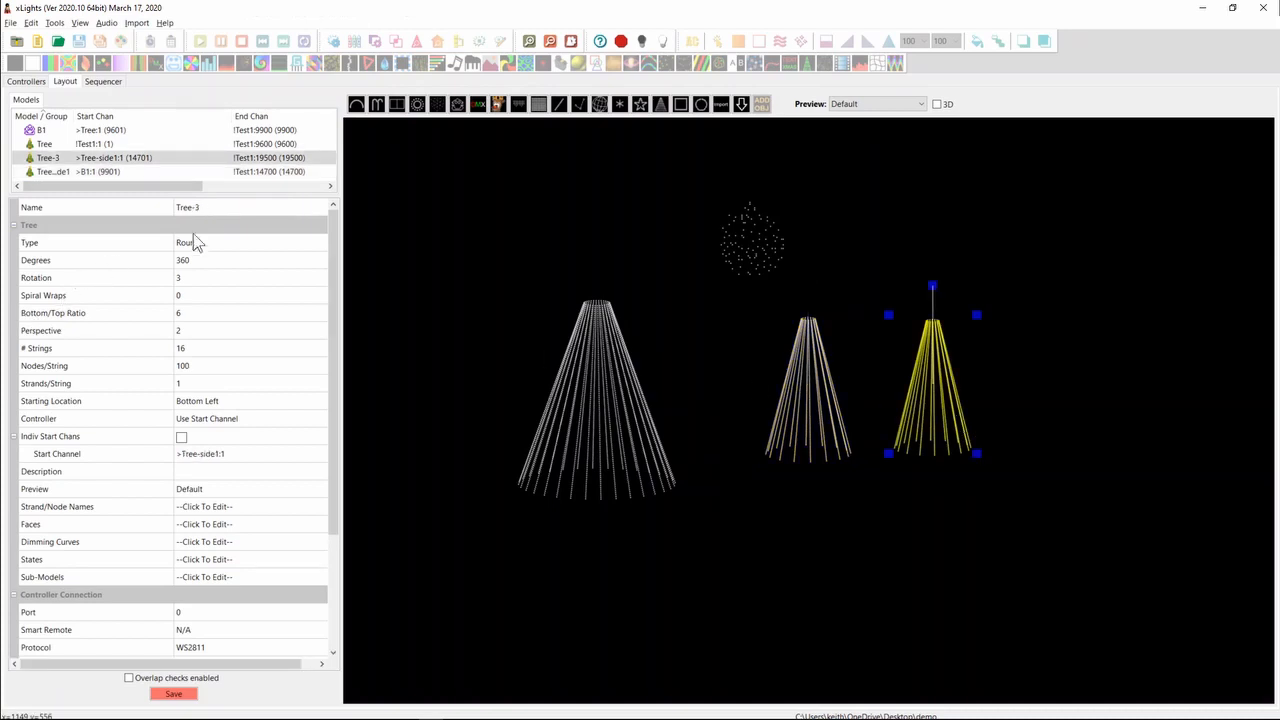
pyautogui.click(227, 207)
pyautogui.click(230, 207)
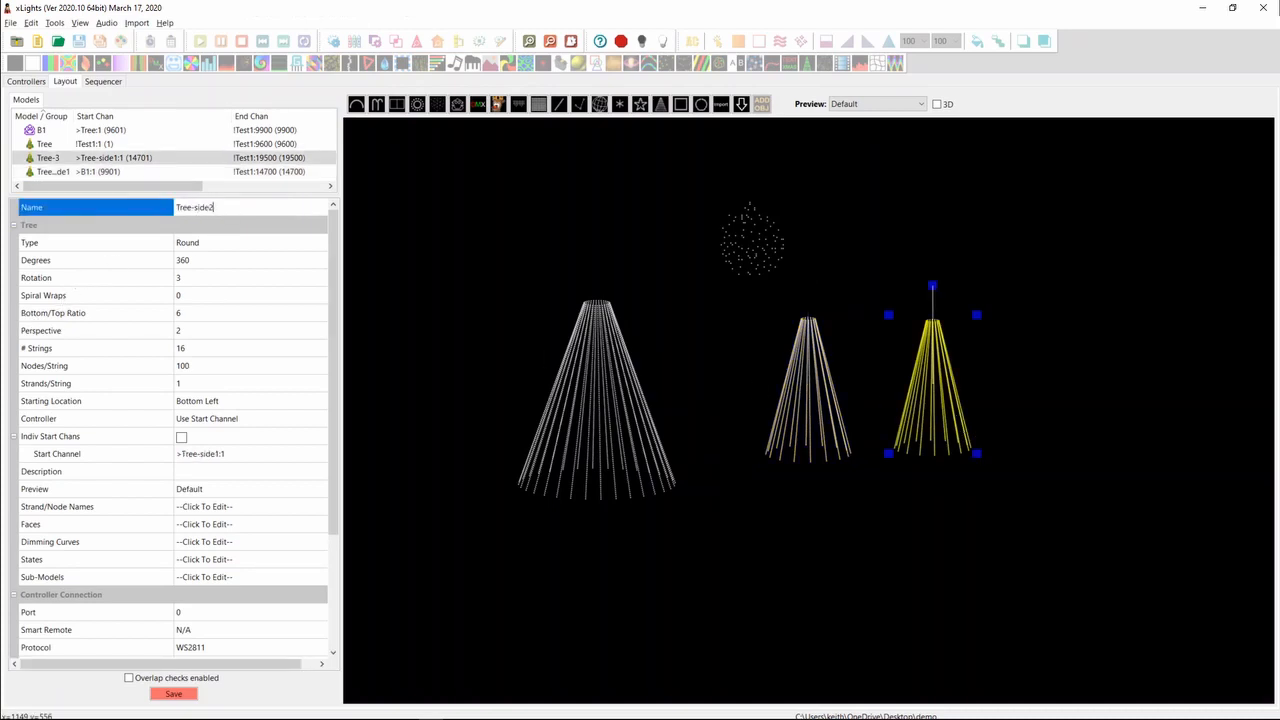
pyautogui.write('side2')
pyautogui.press('Return')
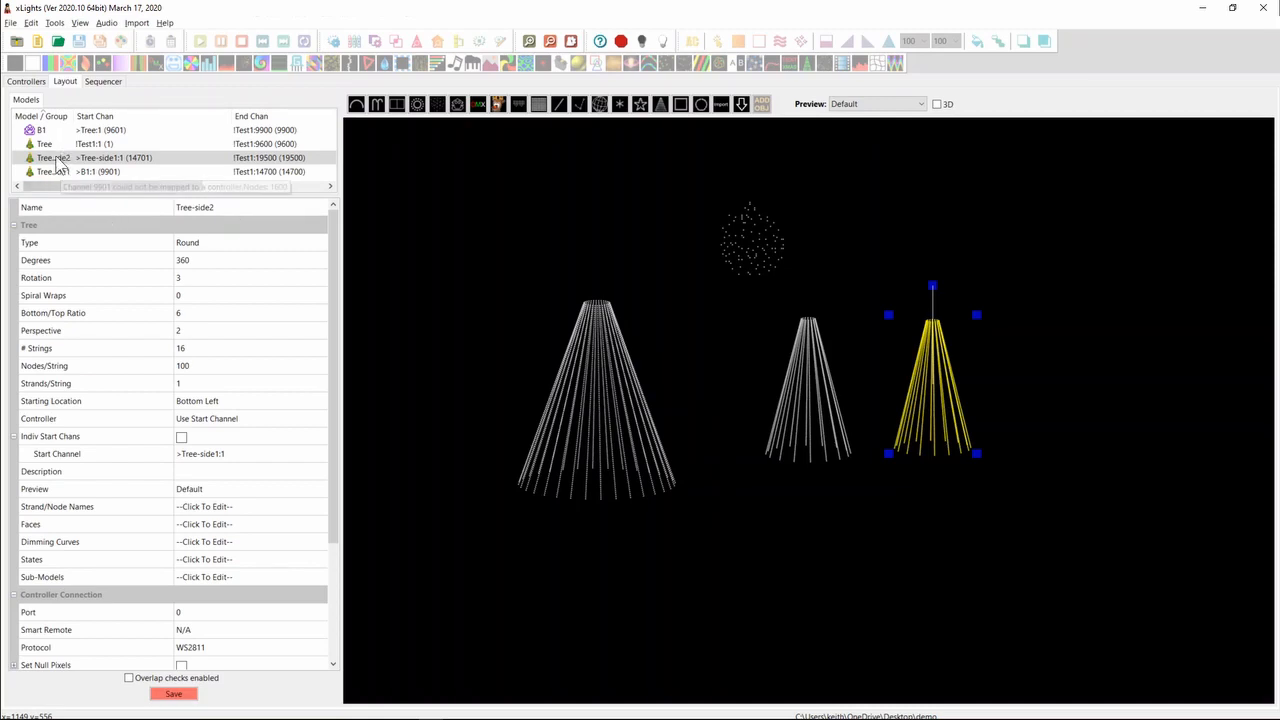
# Step: Widen the Model / Group column to show the full names and sort the models by start channel
pyautogui.moveTo(73, 116); pyautogui.dragTo(104, 116)
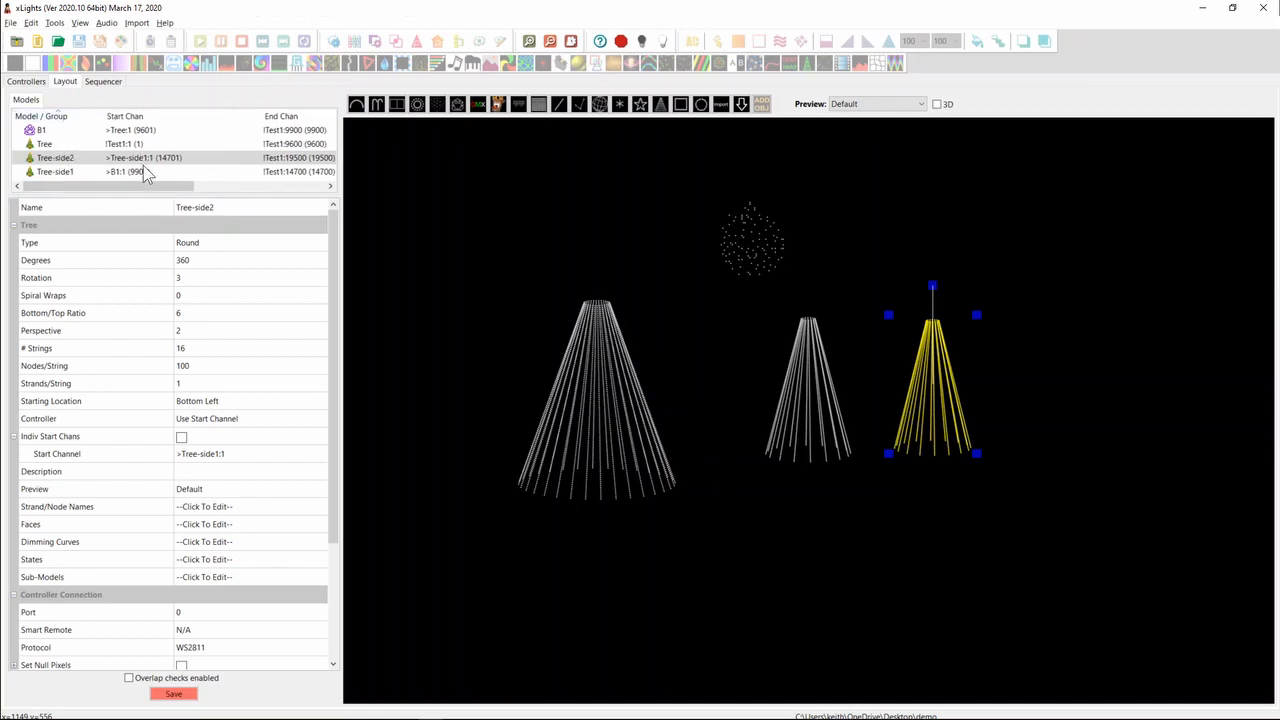
pyautogui.click(184, 117)
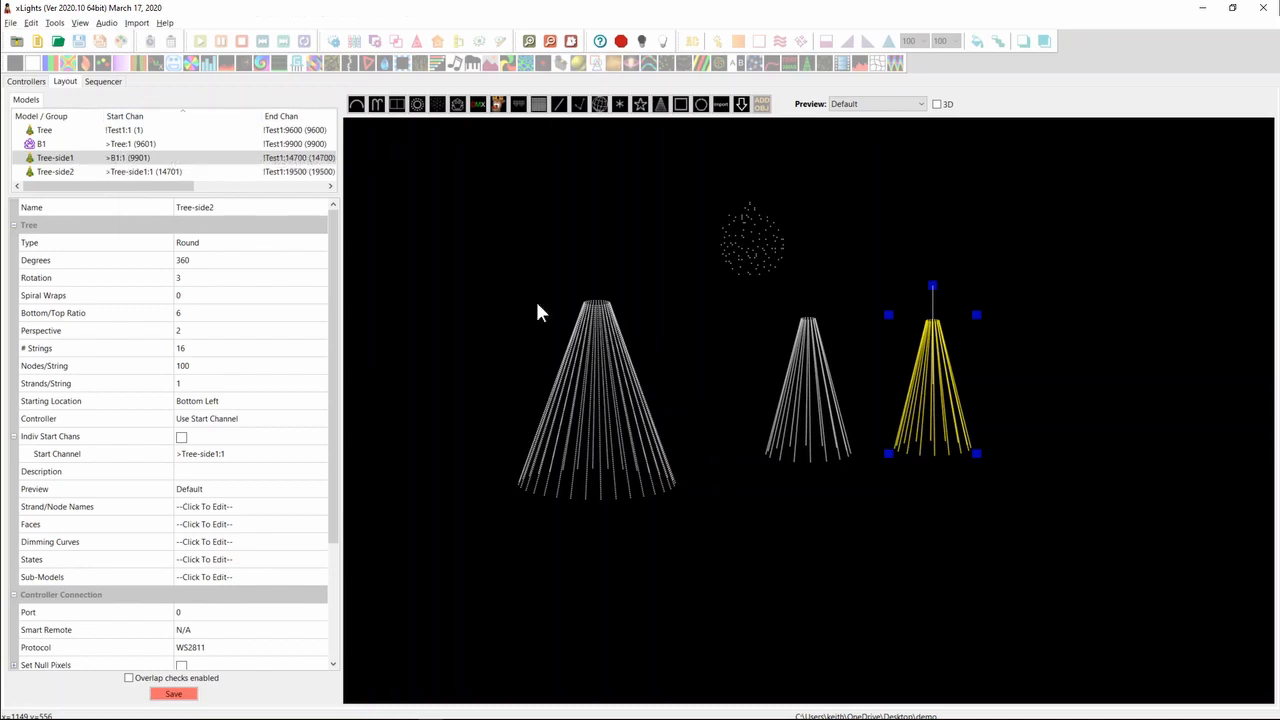
# Step: Set the Tree model's start channel to channel 1 offset from the start of the Tree-side1 model
pyautogui.click(805, 385)
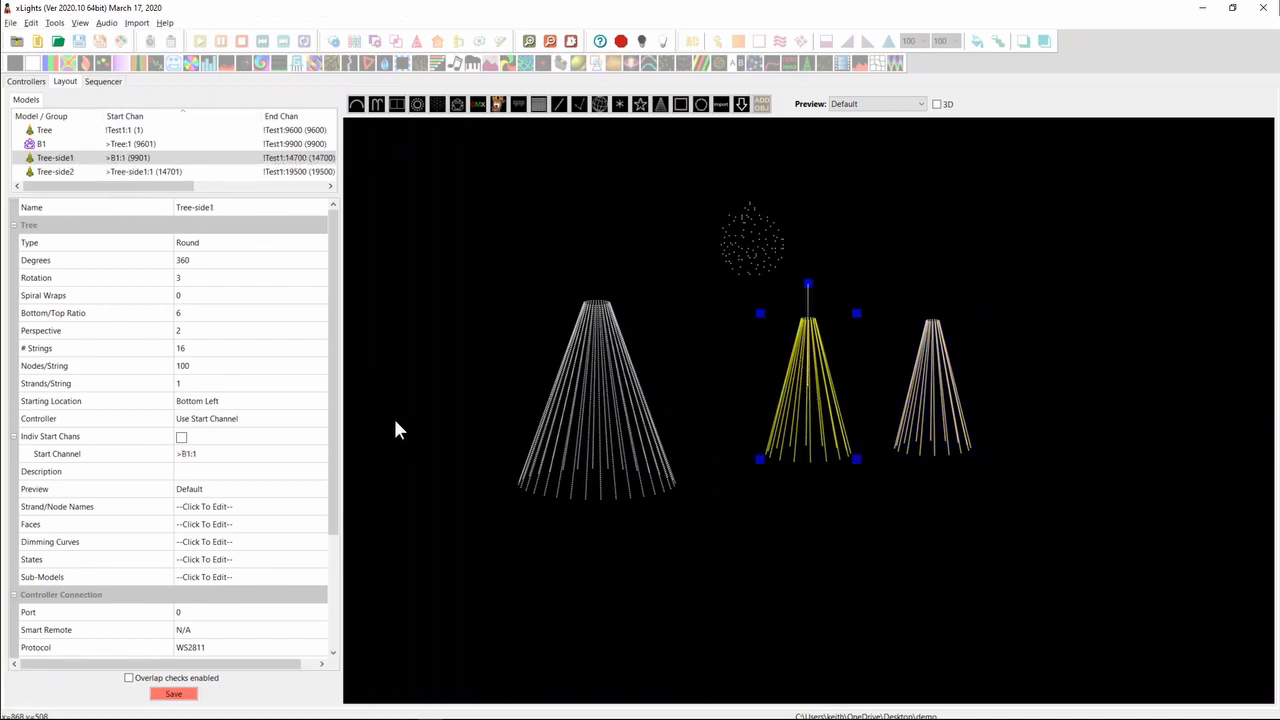
pyautogui.scroll(-1, 337, 388)
pyautogui.moveTo(337, 388); pyautogui.dragTo(329, 323)
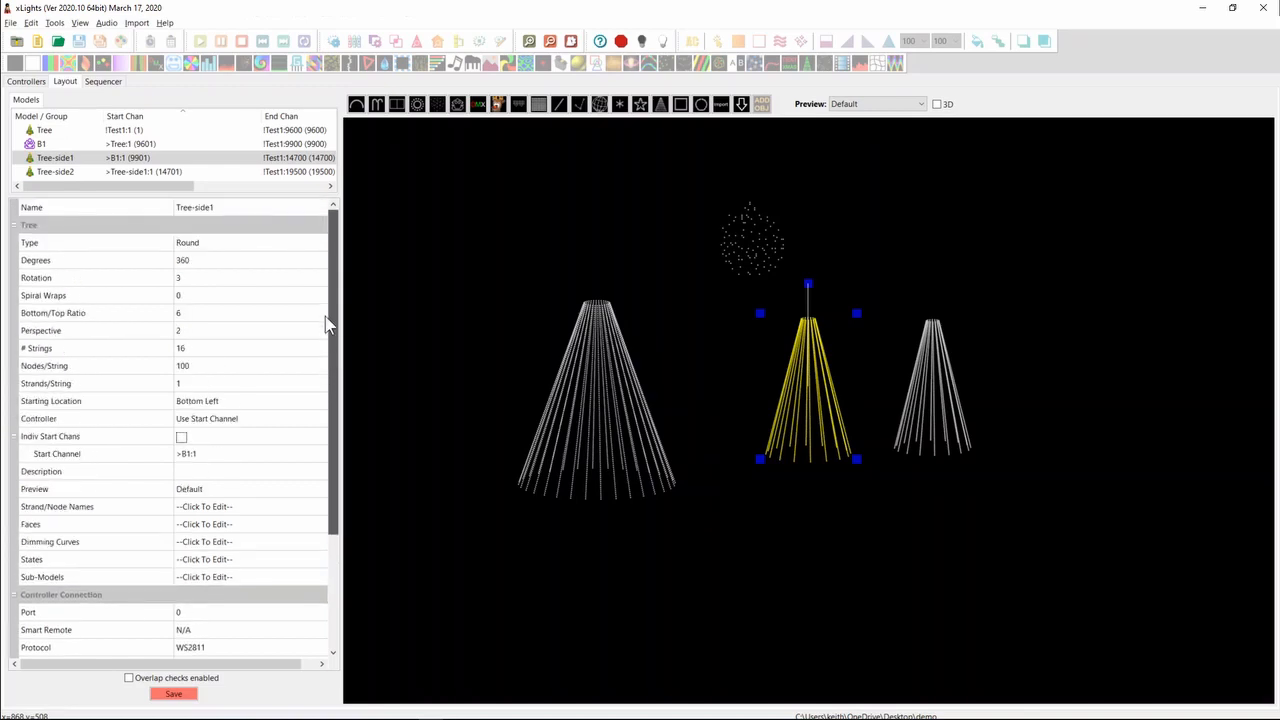
pyautogui.click(593, 380)
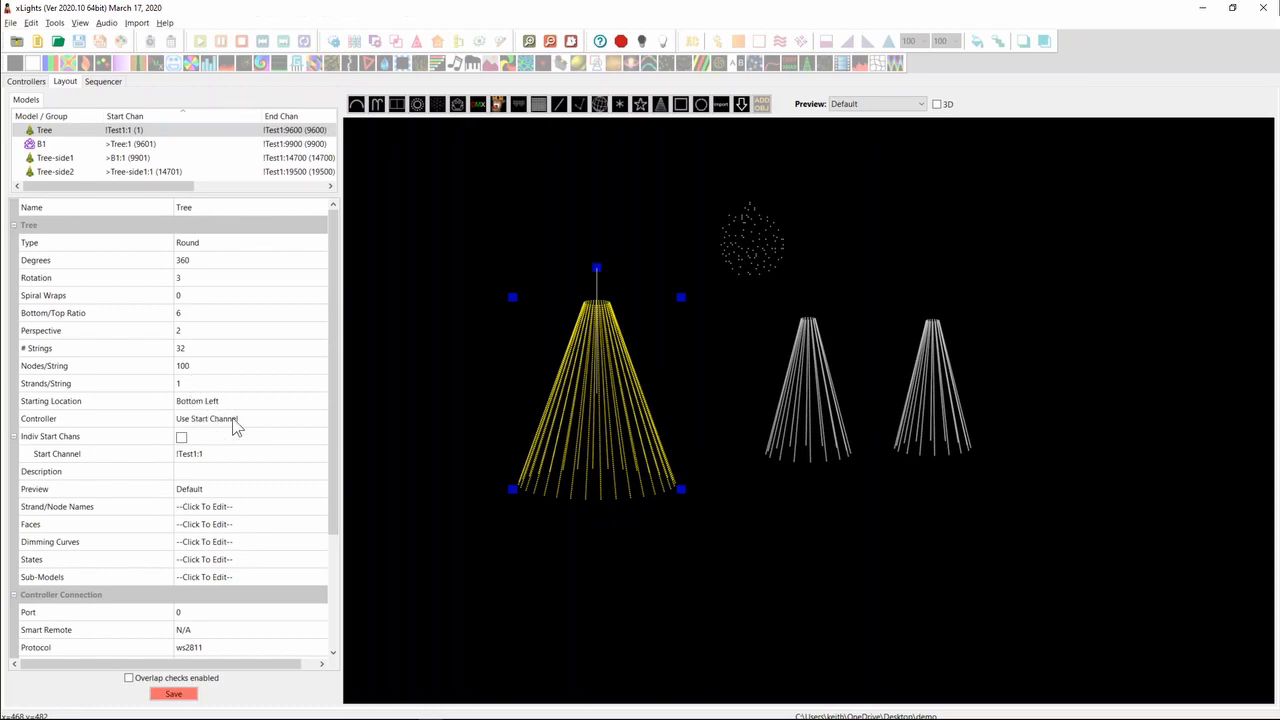
pyautogui.click(211, 453)
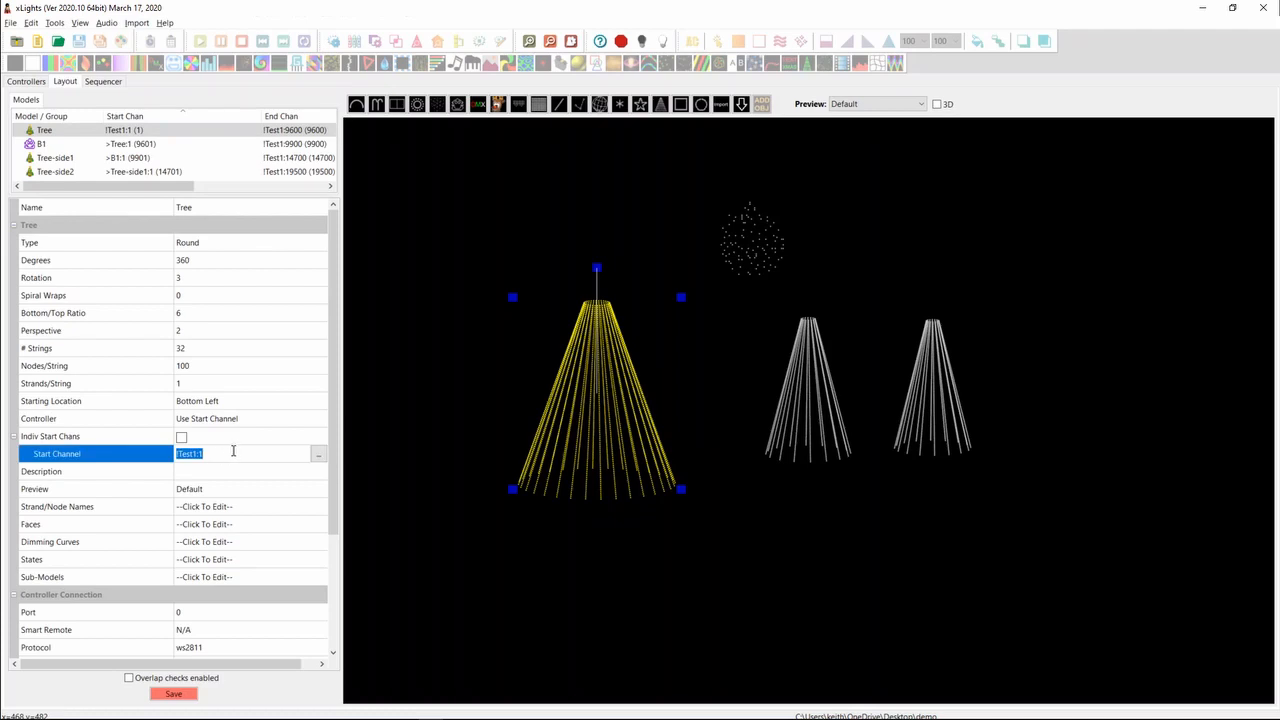
pyautogui.click(319, 456)
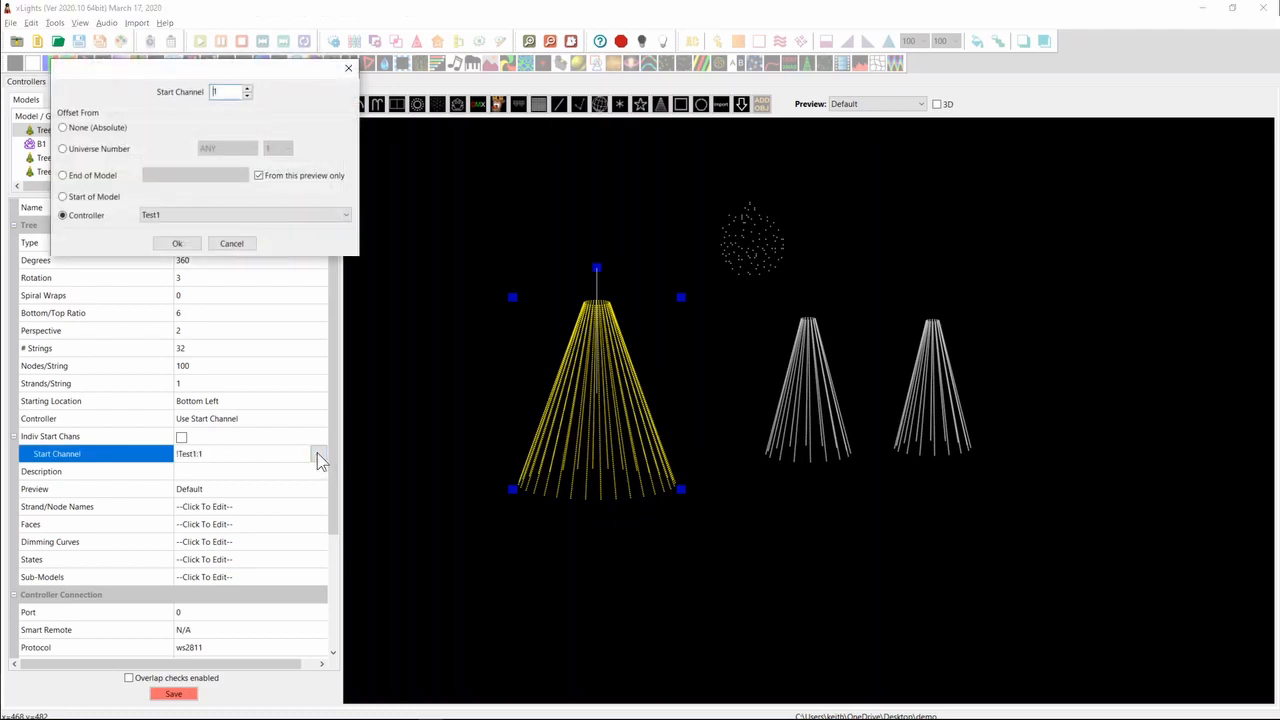
pyautogui.click(64, 197)
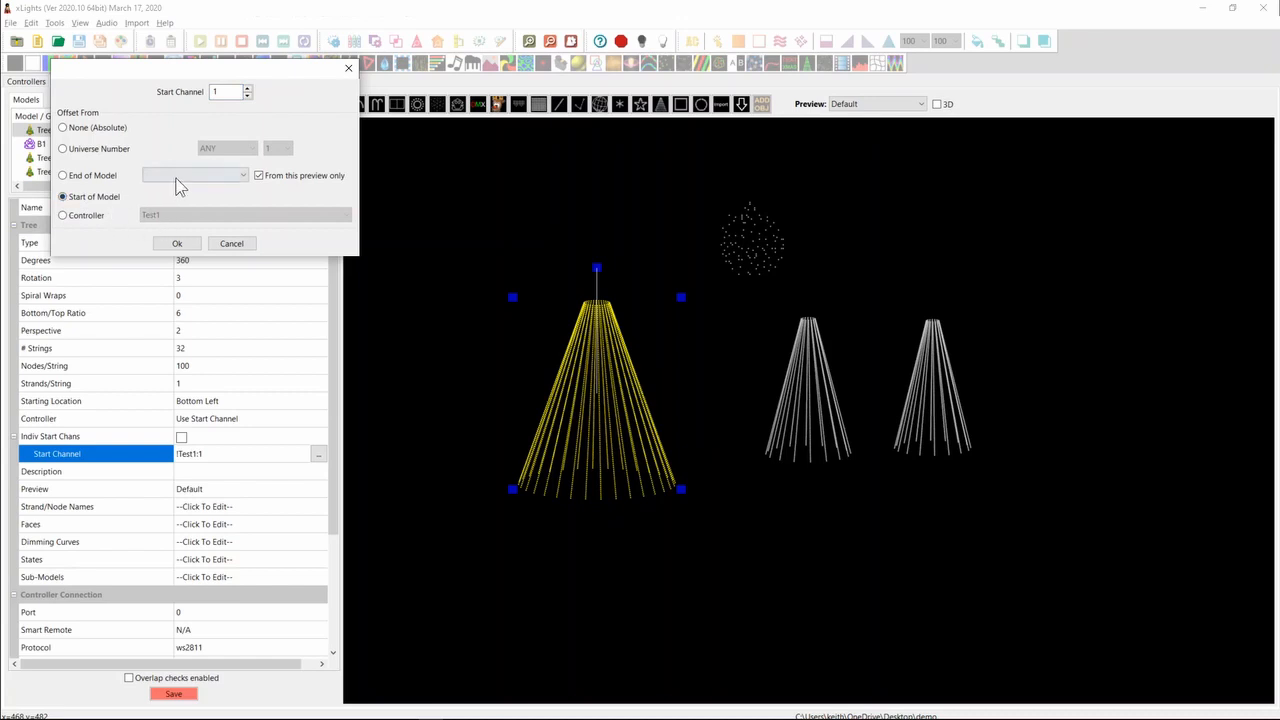
pyautogui.click(178, 176)
pyautogui.click(177, 200)
pyautogui.click(177, 243)
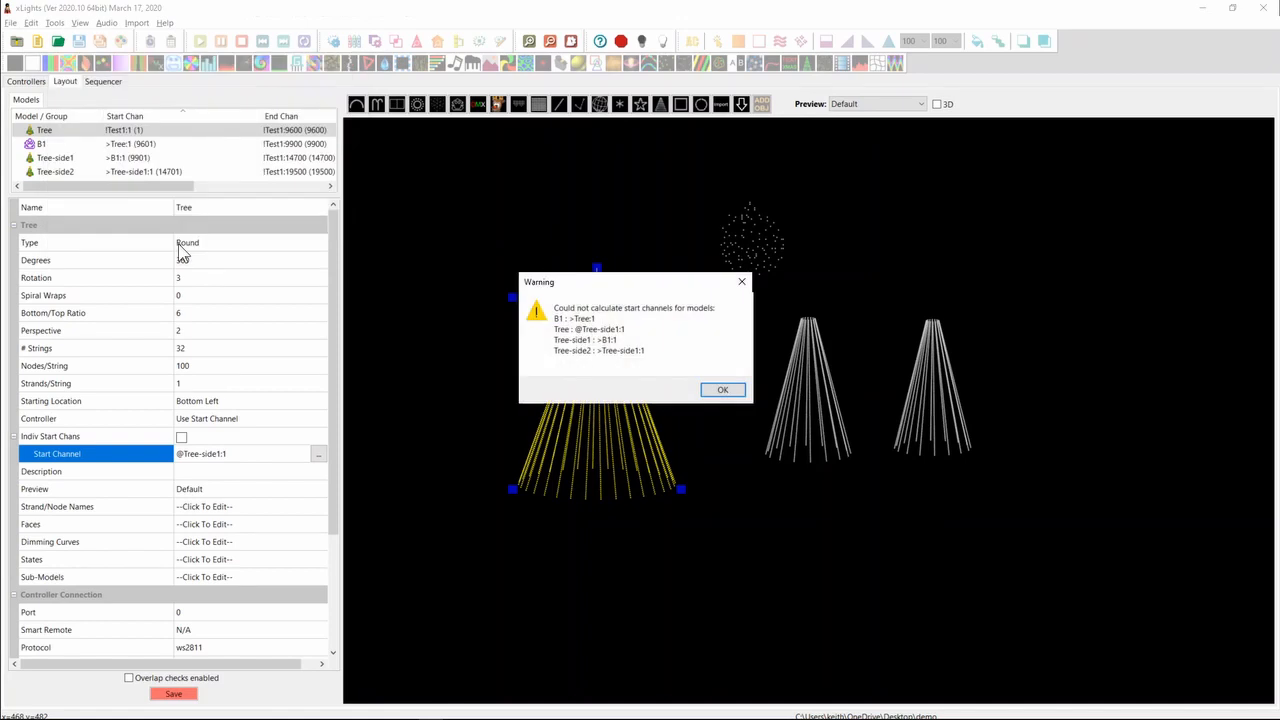
pyautogui.click(725, 391)
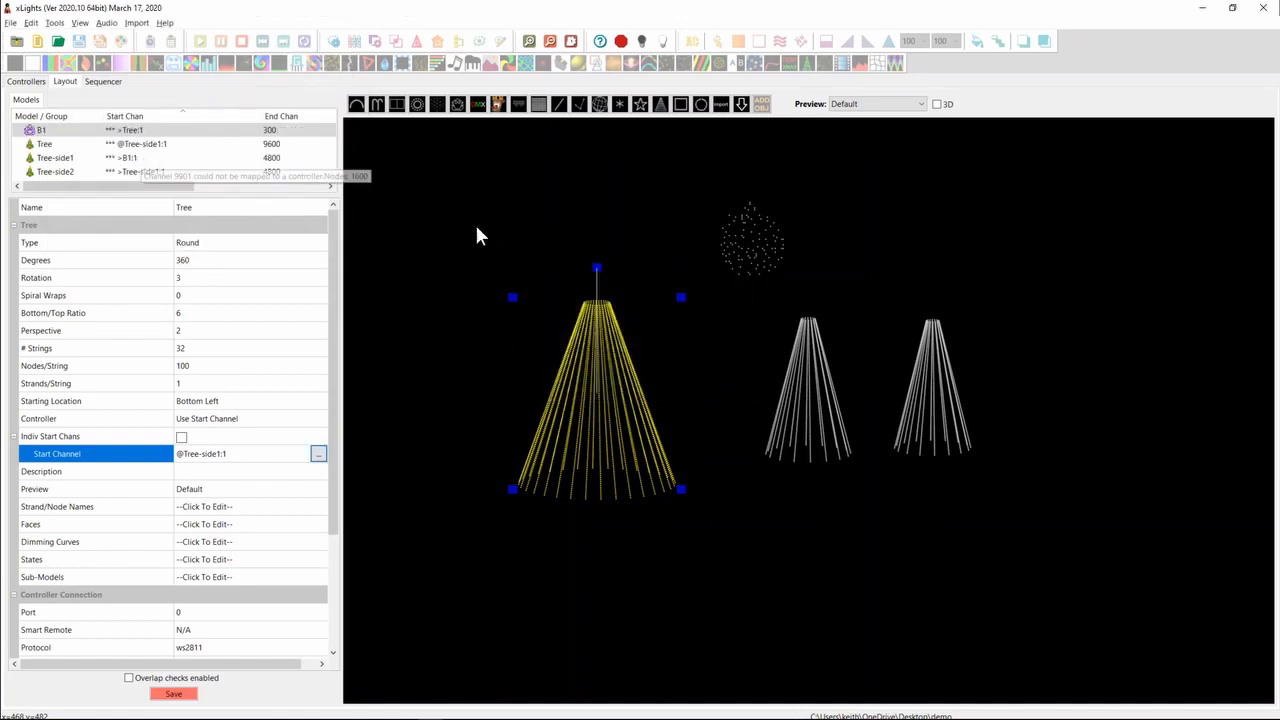
# Step: Set the Tree-side1 model's start channel to 1 to break the circular chain through B1
pyautogui.click(748, 243)
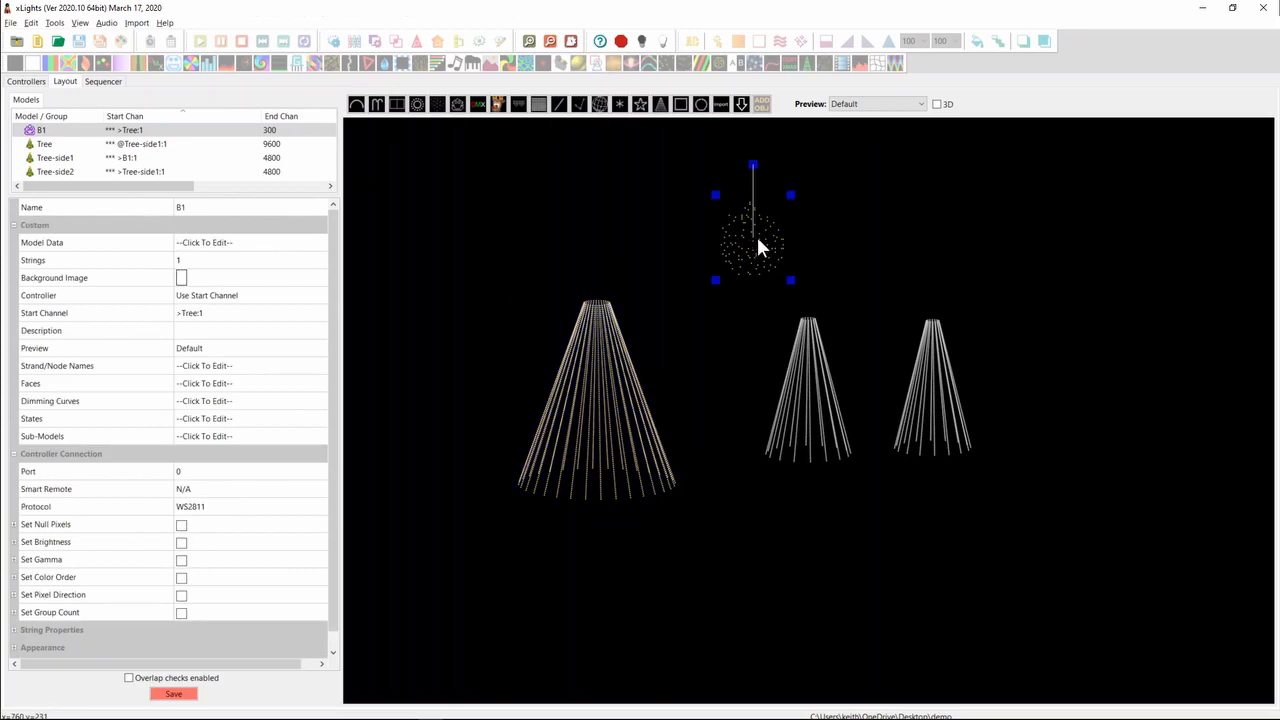
pyautogui.click(152, 130)
pyautogui.click(130, 158)
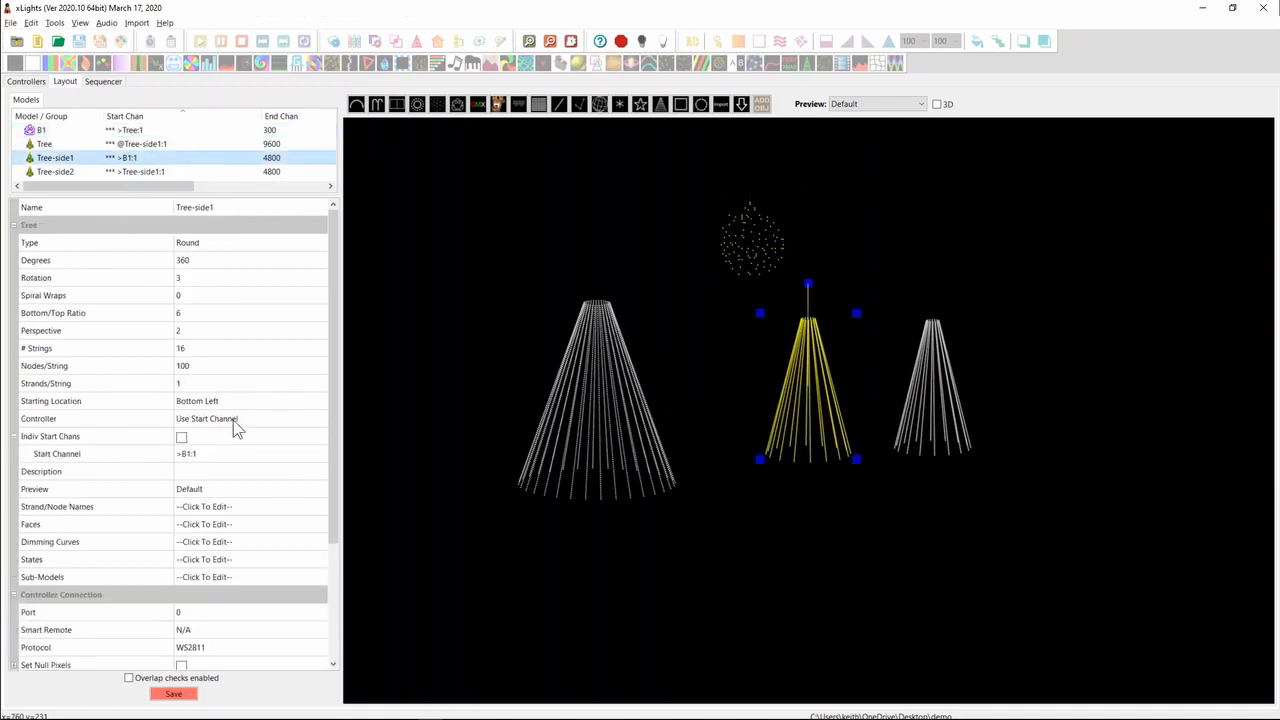
pyautogui.click(217, 453)
pyautogui.write('1')
pyautogui.press('Return')
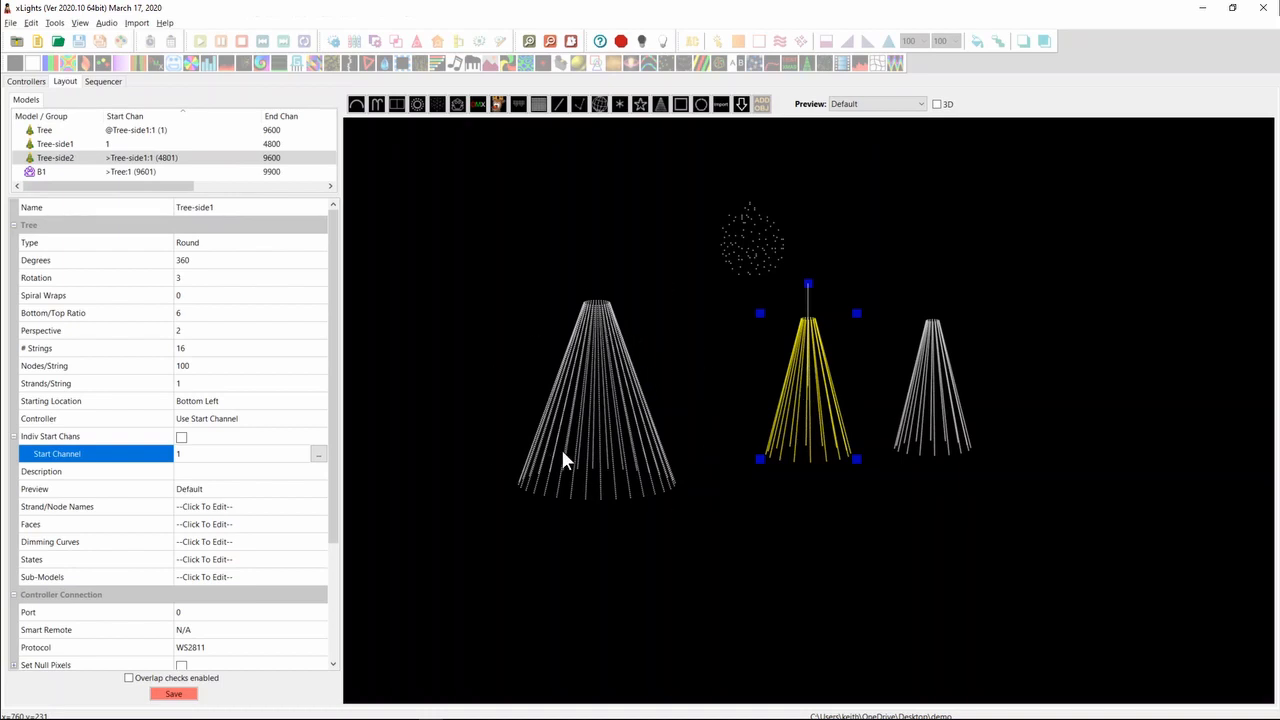
# Step: Enable overlap checks and select each of the three trees to examine which models share channels
pyautogui.click(927, 405)
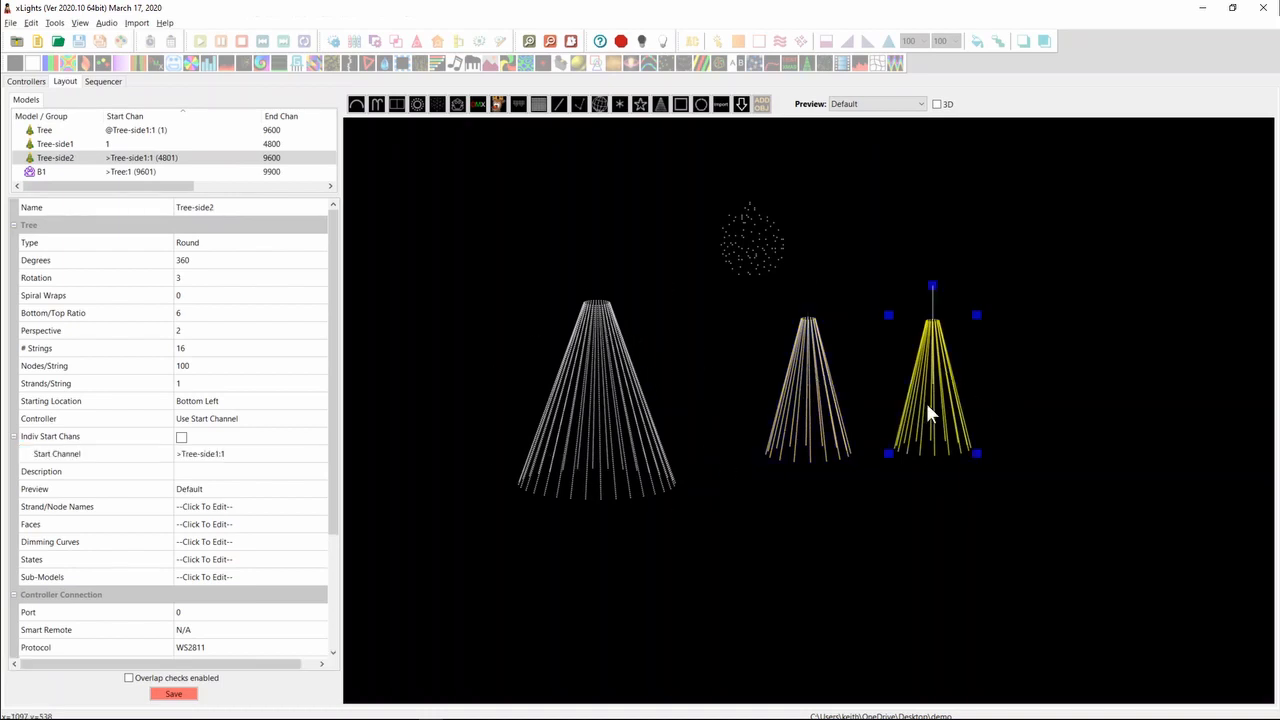
pyautogui.click(140, 679)
pyautogui.click(630, 405)
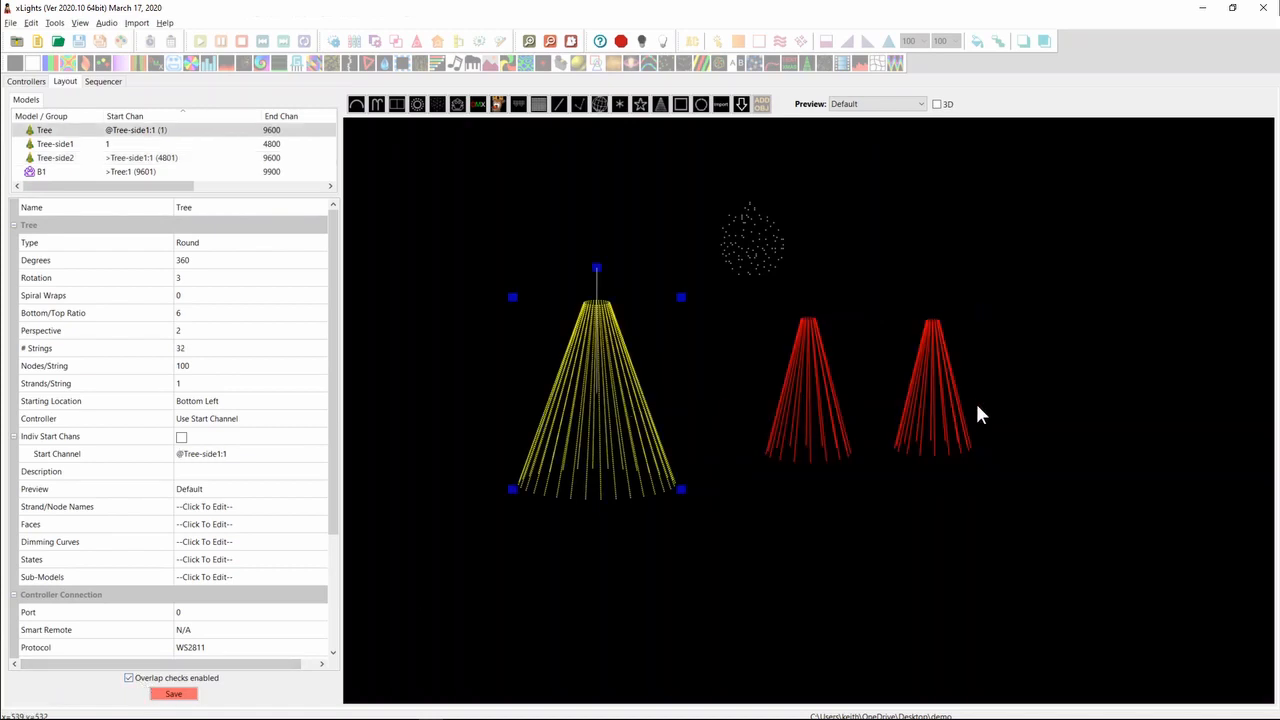
pyautogui.click(822, 410)
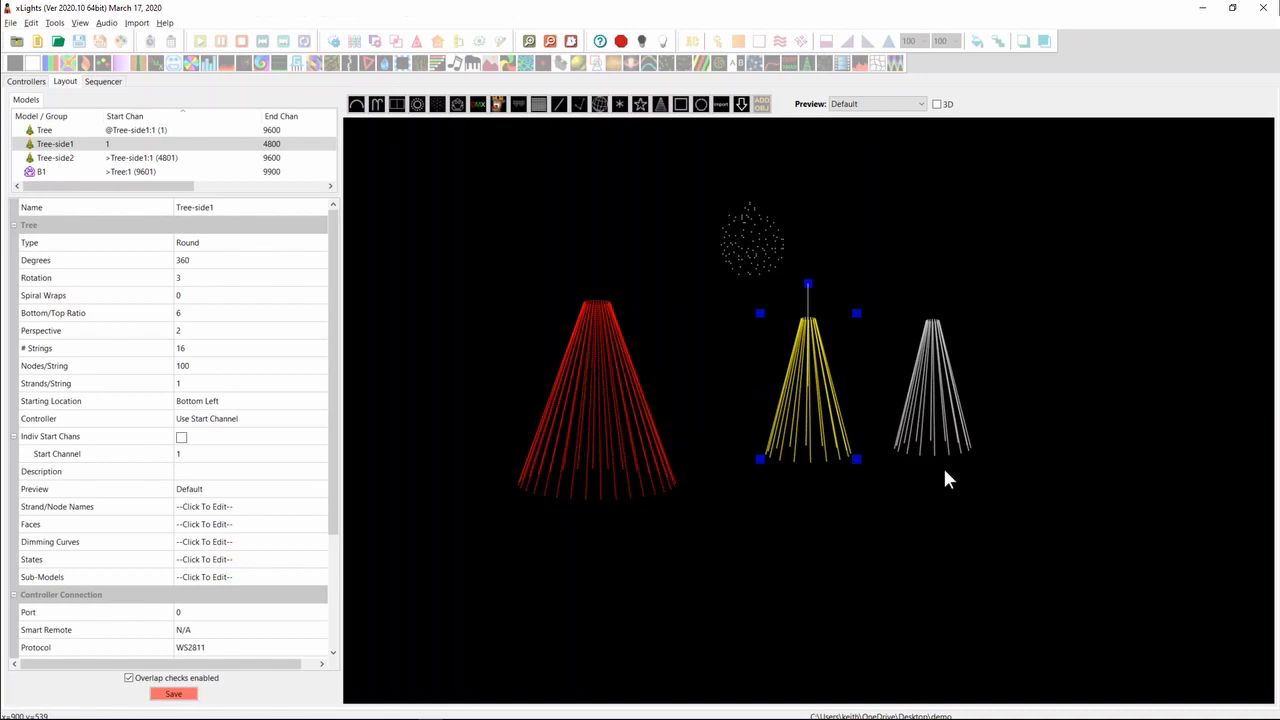
pyautogui.click(940, 425)
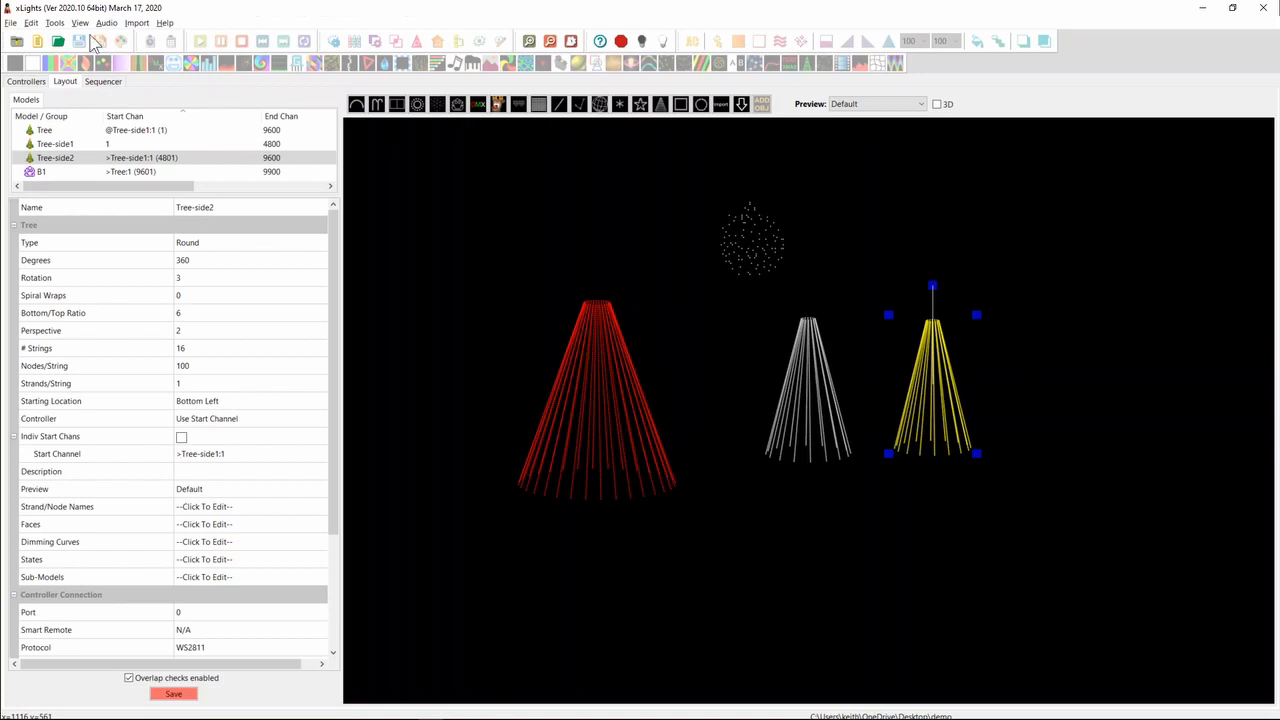
# Step: Create a new sequence and place a Butterfly effect on the Tree-side1 row from about 2.4 to 3.4 seconds
pyautogui.click(52, 46)
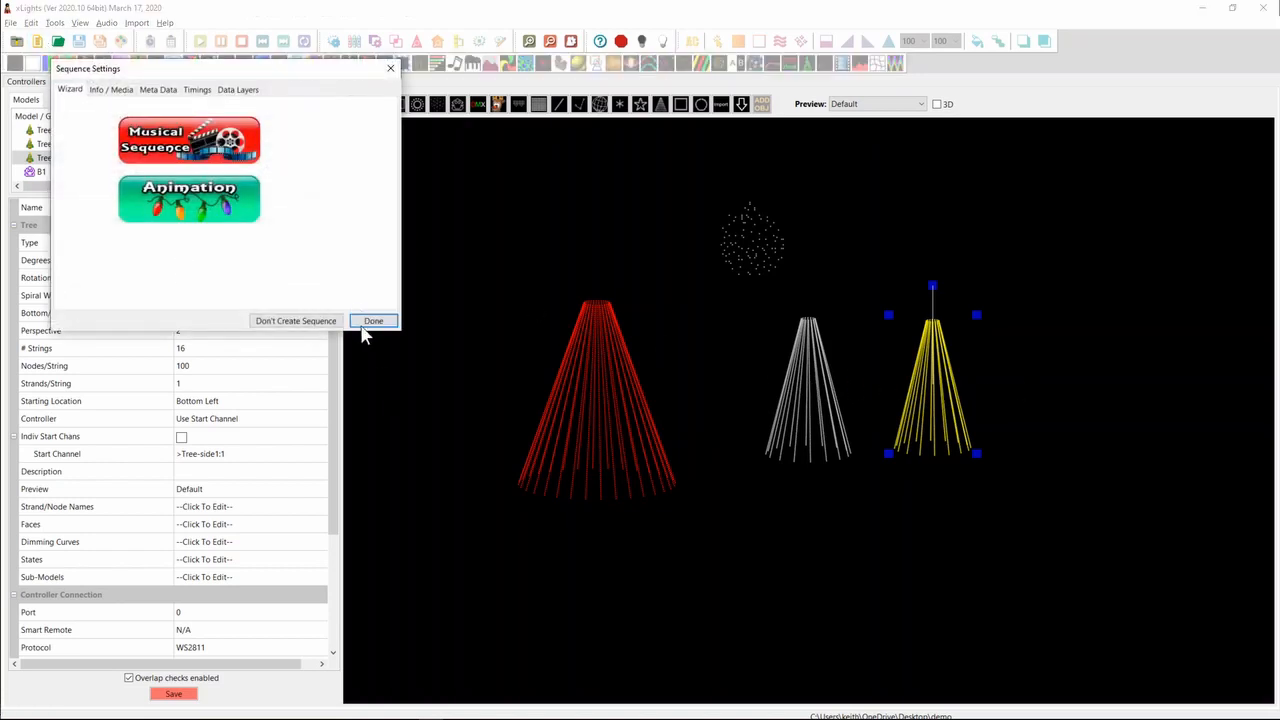
pyautogui.click(372, 322)
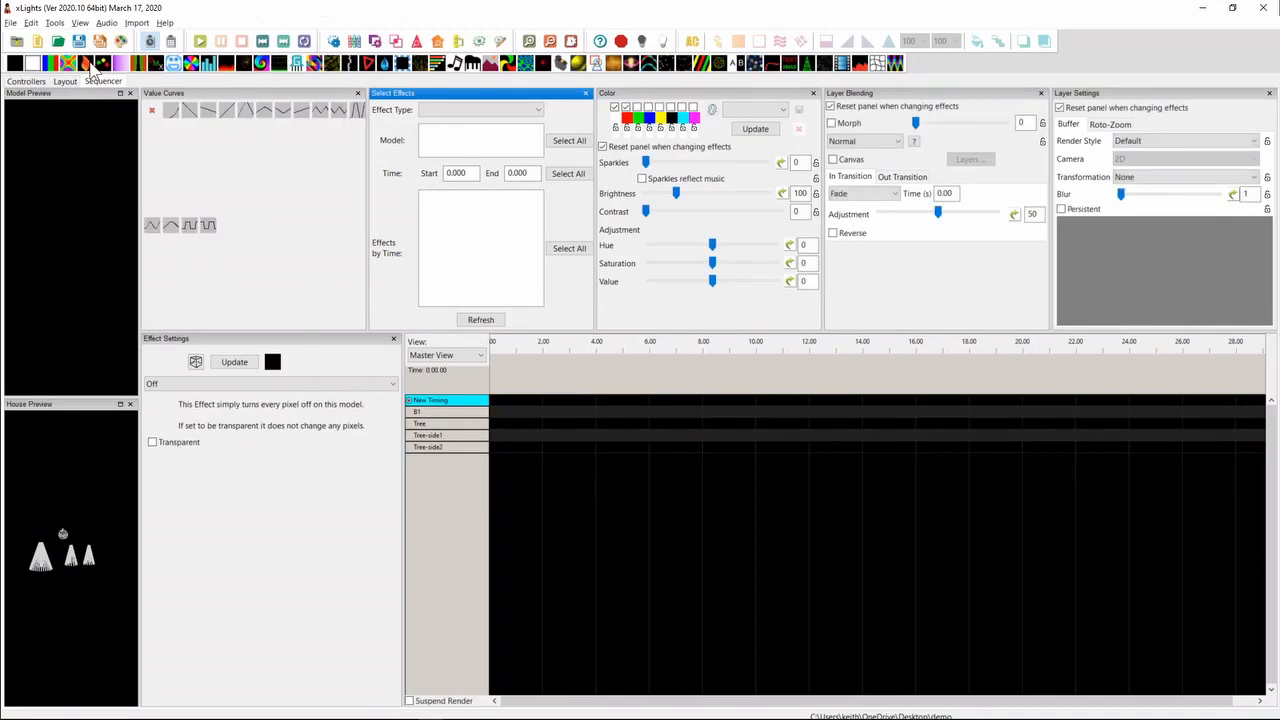
pyautogui.moveTo(68, 64); pyautogui.dragTo(566, 436)
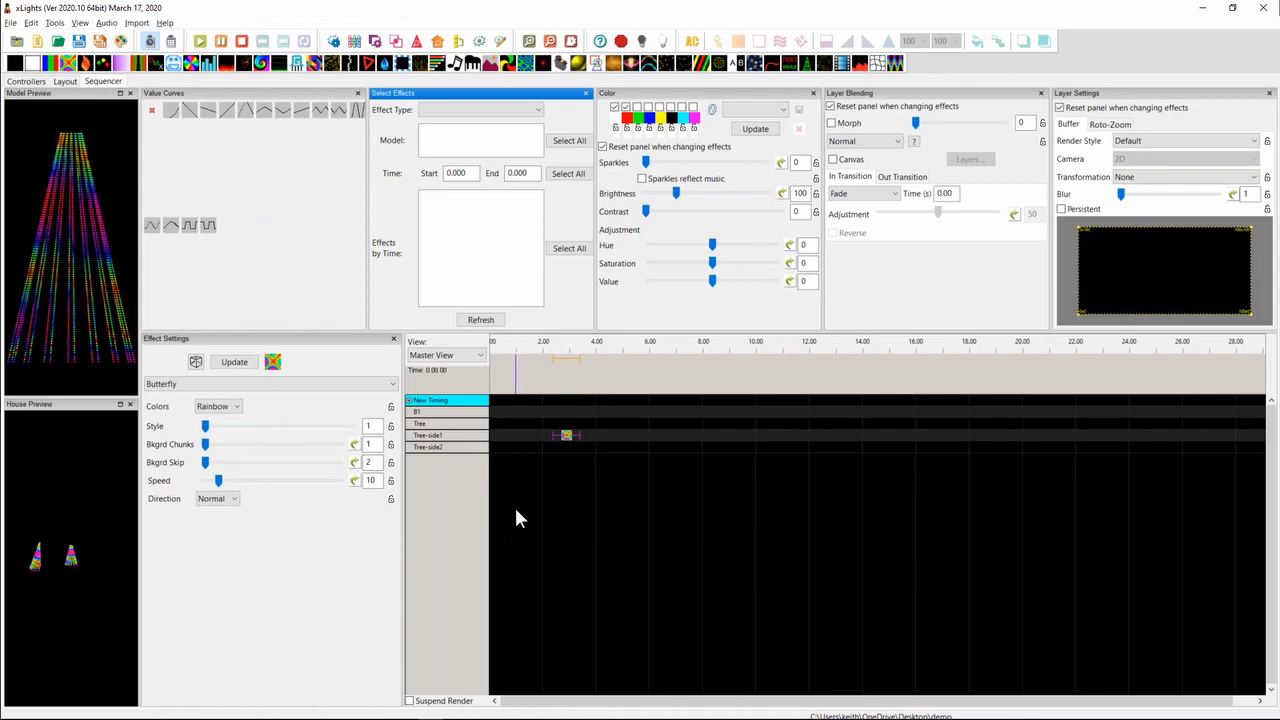
# Step: Move the Butterfly effect between the side tree rows and the Tree row to compare the house preview, ending on Tree
pyautogui.click(566, 438)
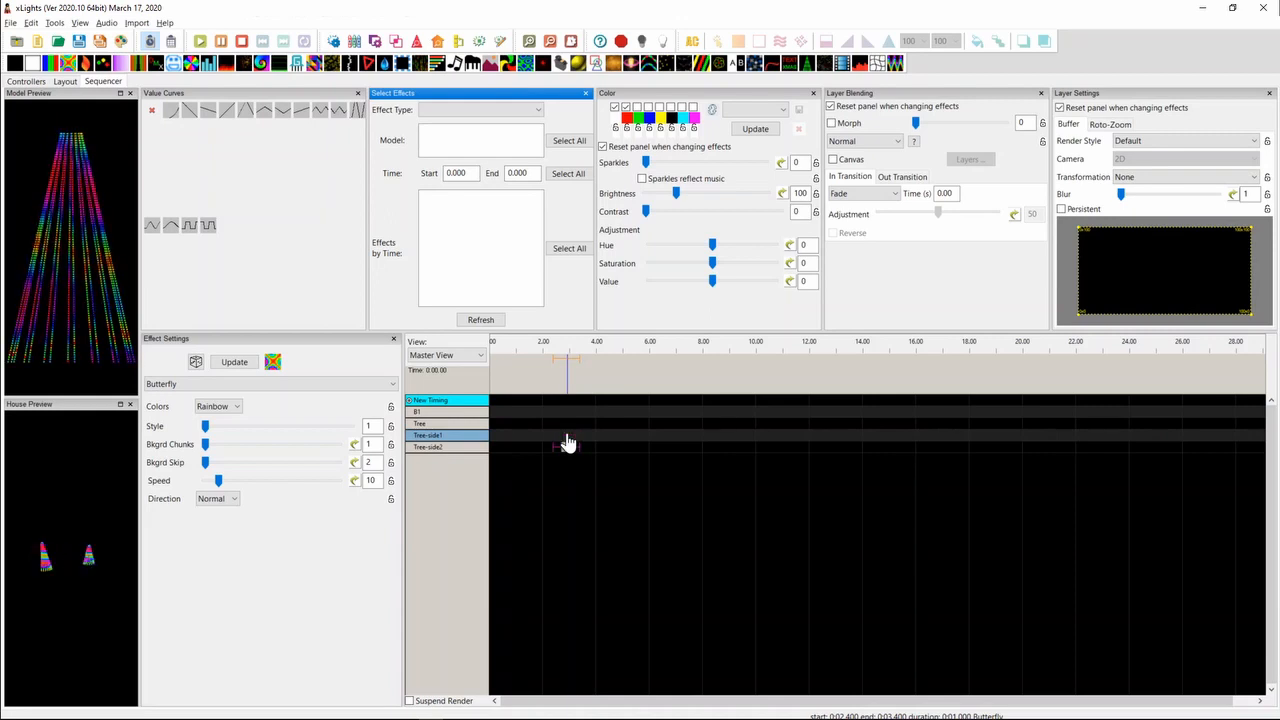
pyautogui.press('Up')
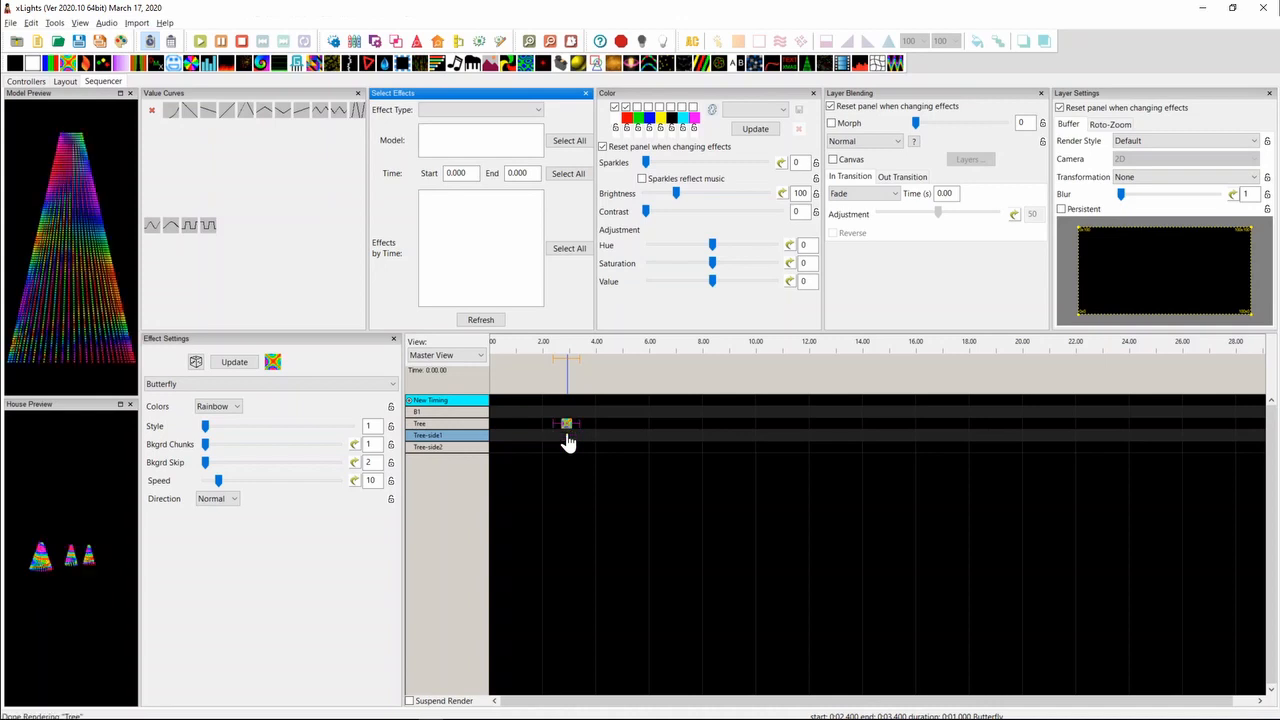
pyautogui.press('Down')
pyautogui.press('Up')
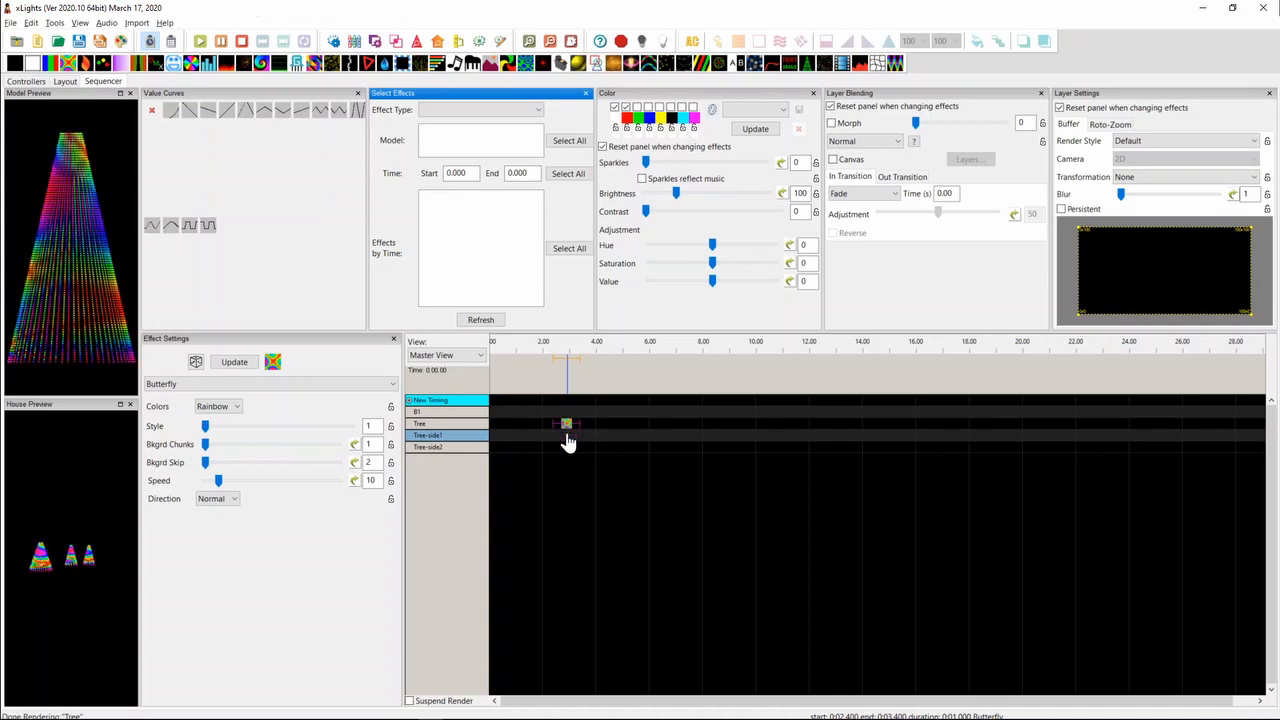
pyautogui.press('Down')
pyautogui.press('Up')
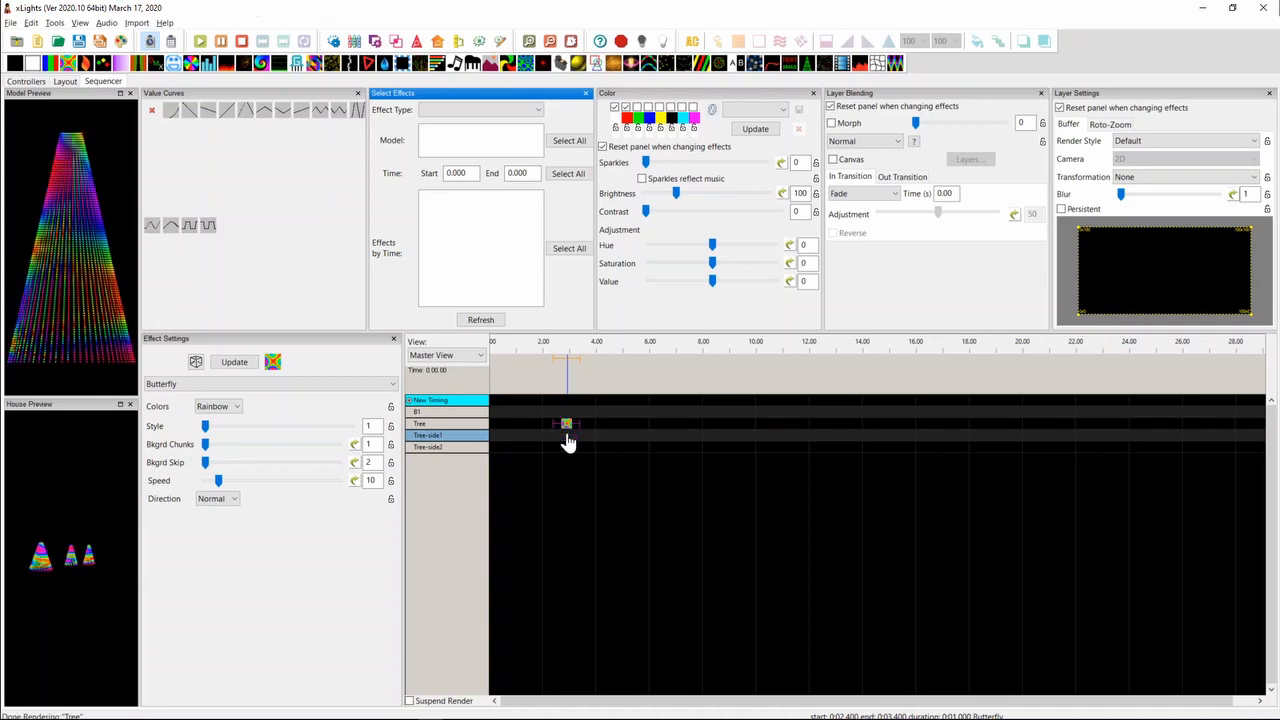
# Step: Back in the layout, bulk edit Tree-side1 and Tree-side2 together to assign both to the Unassigned preview
pyautogui.click(66, 82)
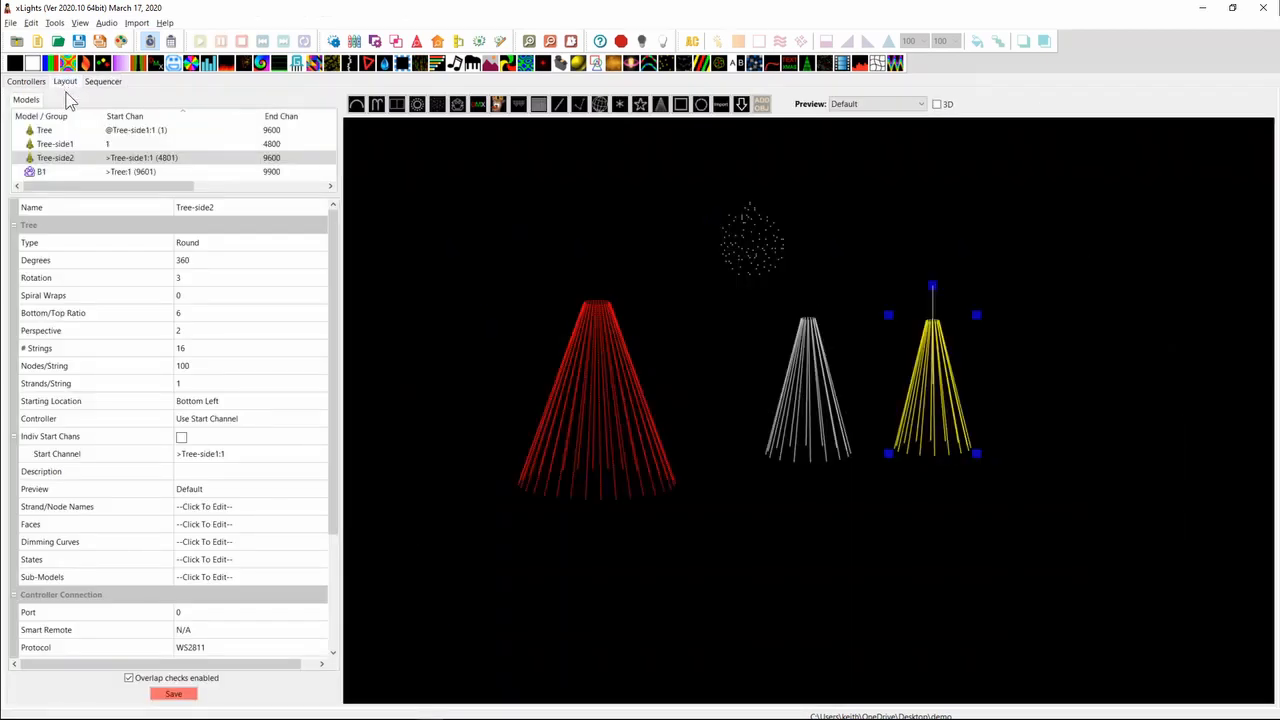
pyautogui.click(757, 471)
pyautogui.click(797, 418)
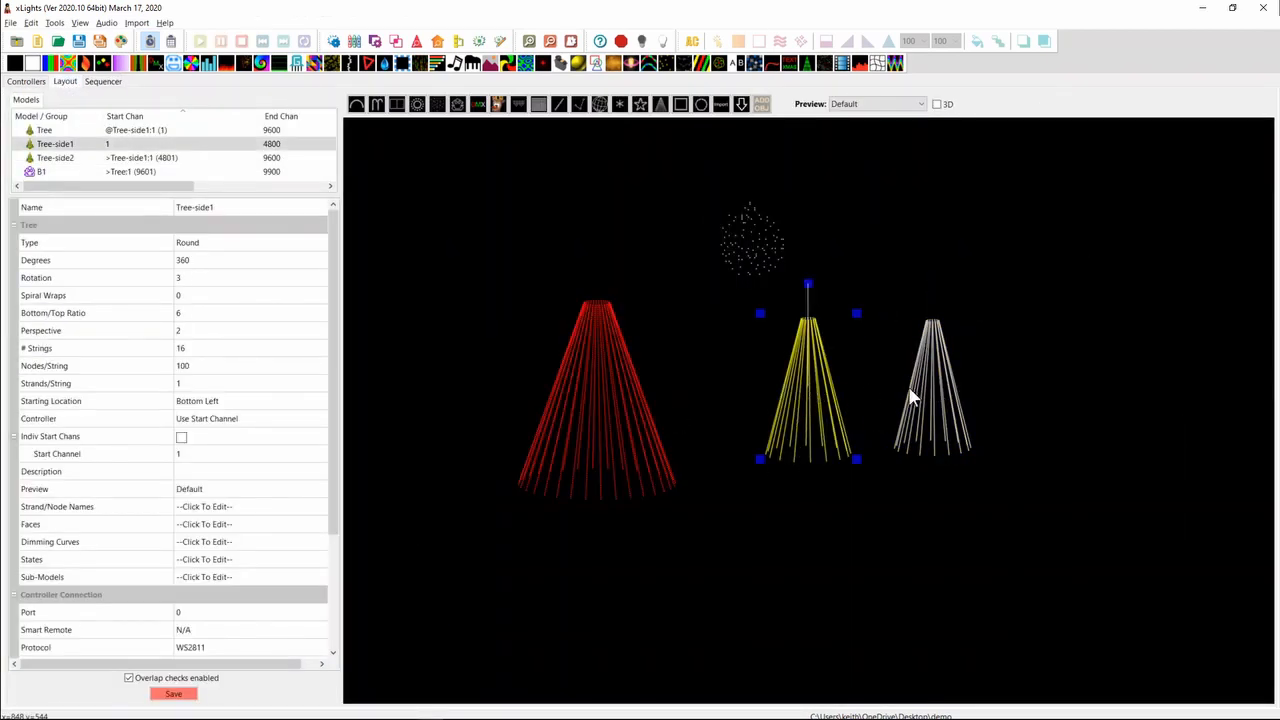
pyautogui.moveTo(734, 503); pyautogui.dragTo(1089, 293)
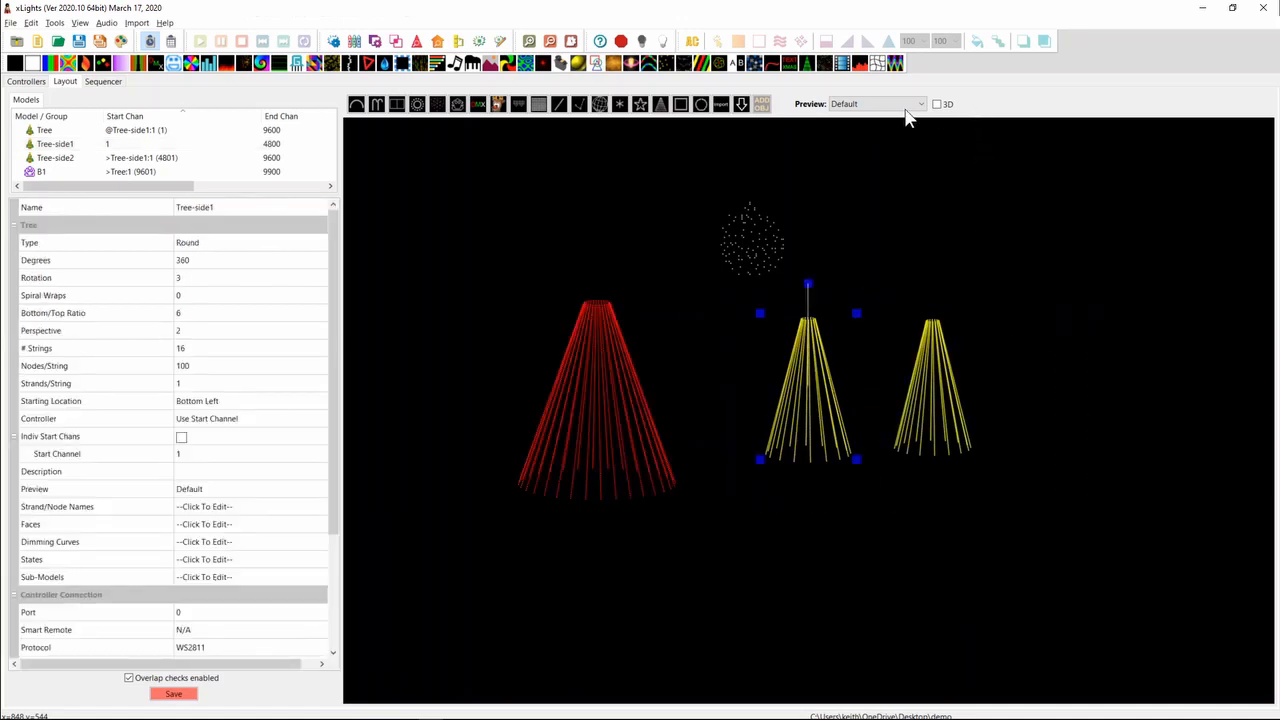
pyautogui.rightClick(795, 378)
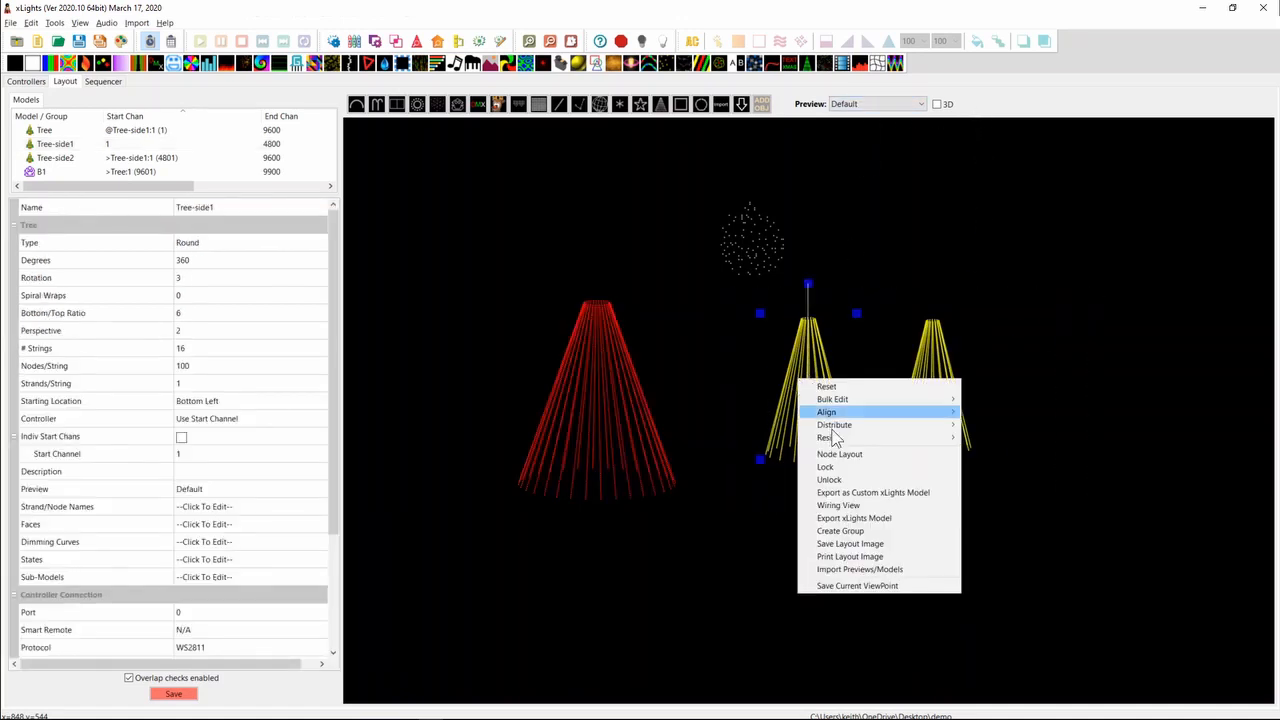
pyautogui.moveTo(850, 402)
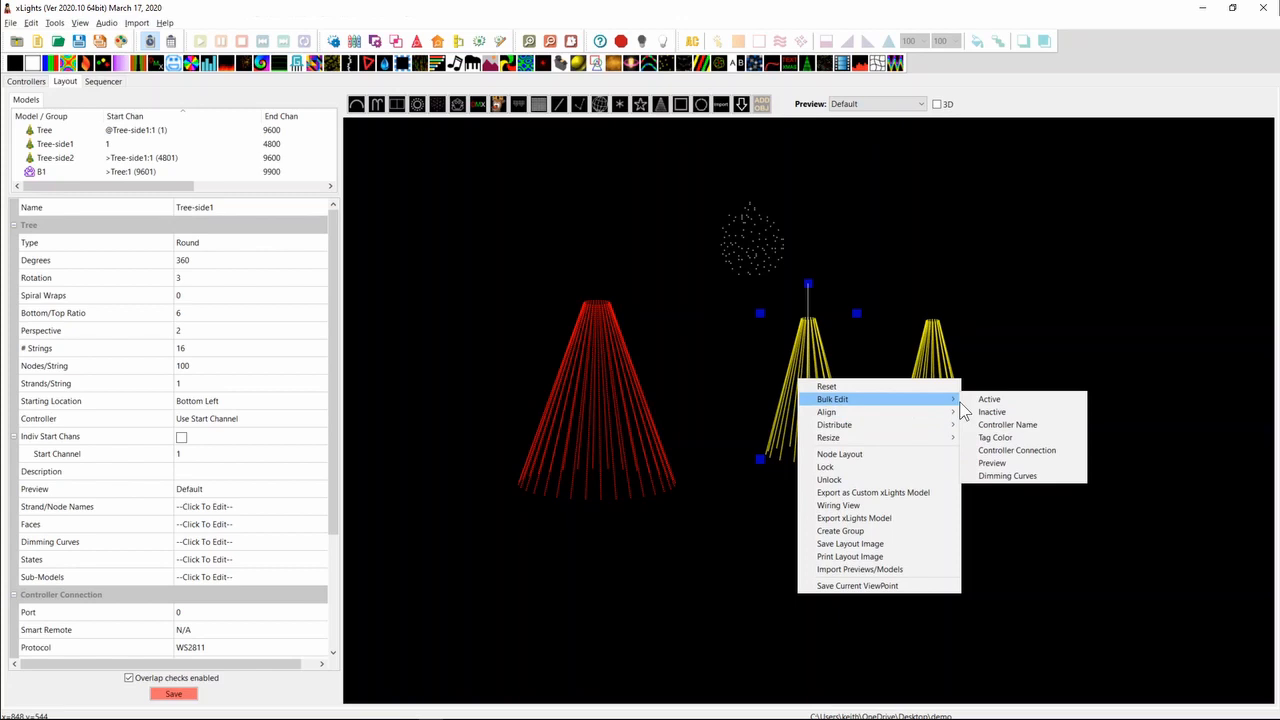
pyautogui.click(1022, 464)
pyautogui.click(1000, 477)
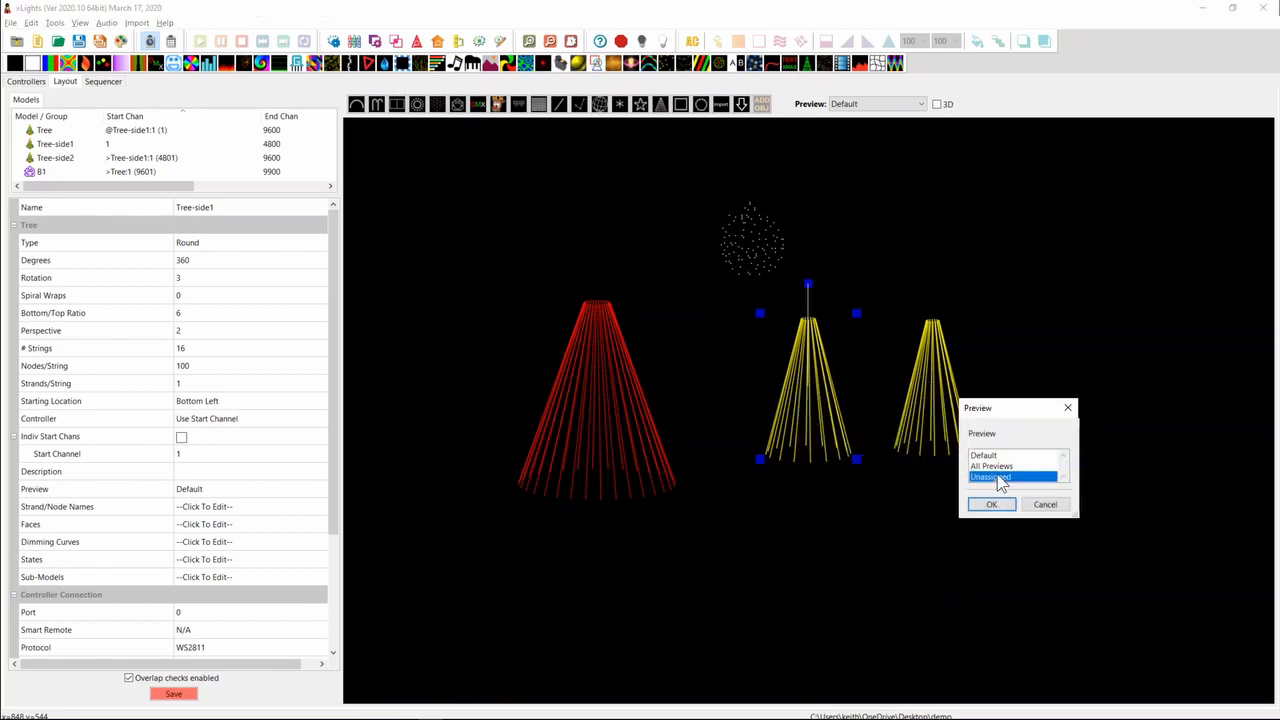
pyautogui.click(991, 504)
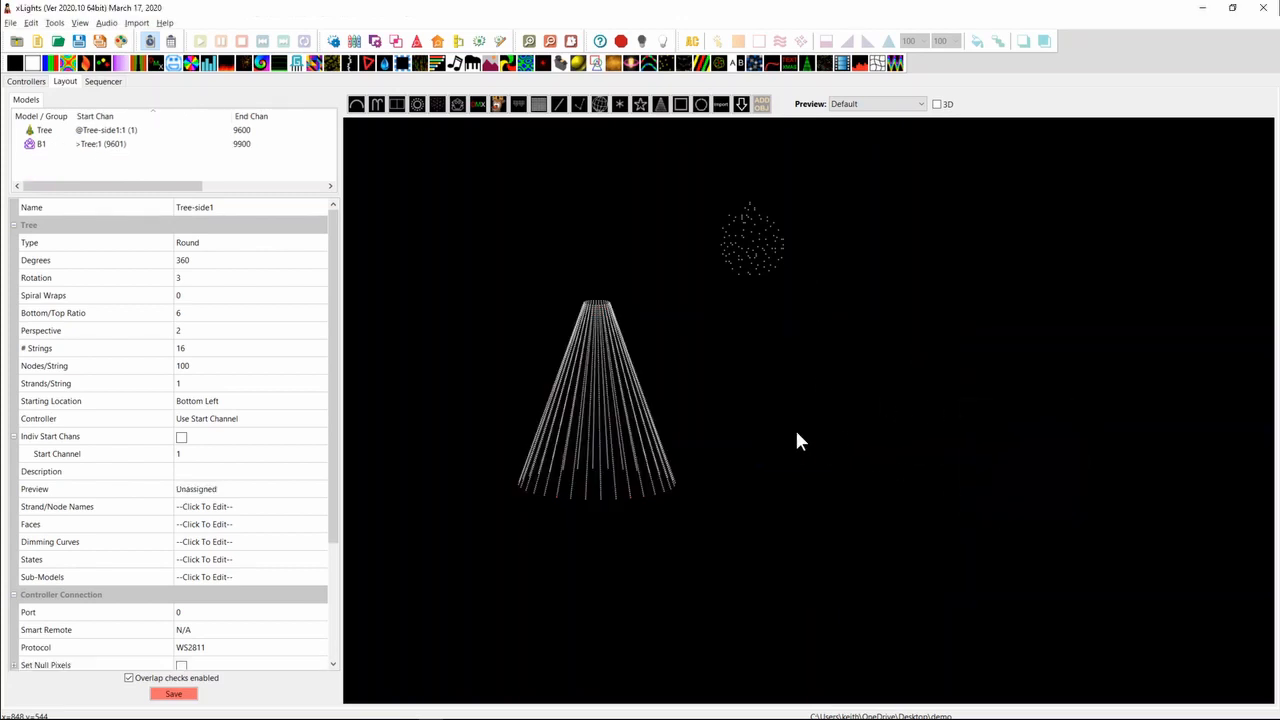
# Step: Check the Tree model's start channel, view the models in the Unassigned preview, and return to the Default preview
pyautogui.click(597, 378)
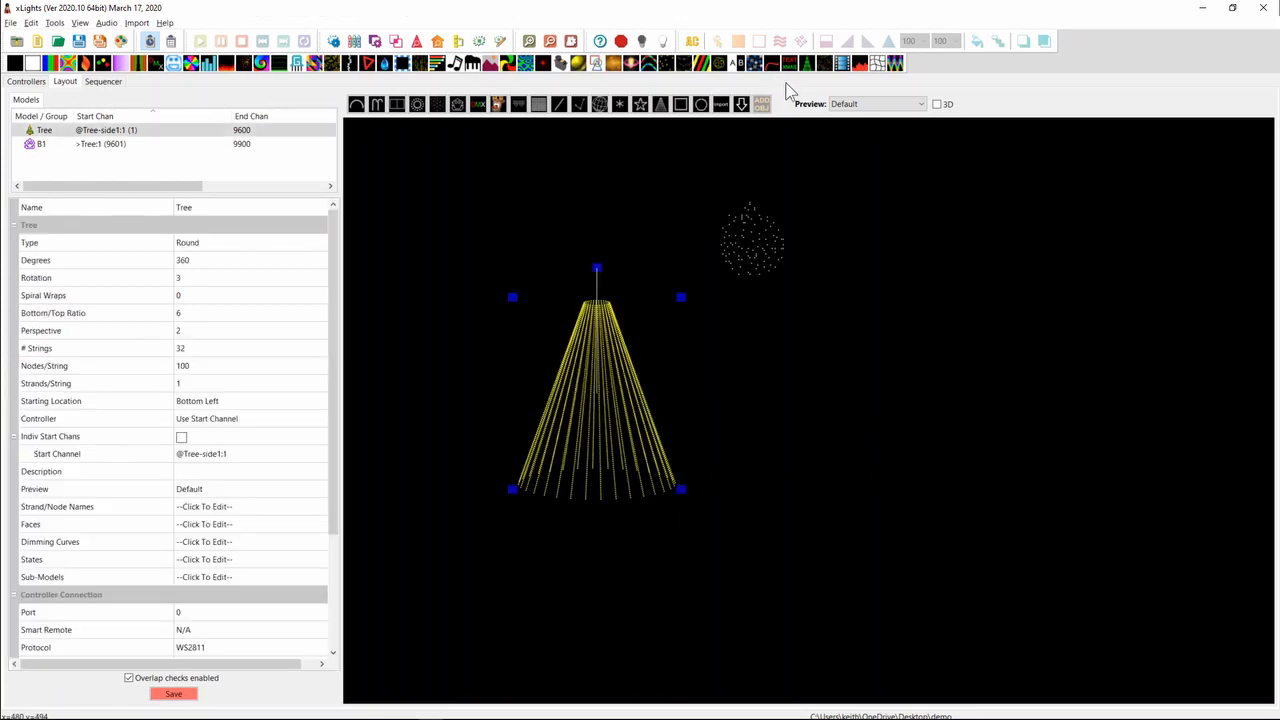
pyautogui.click(858, 105)
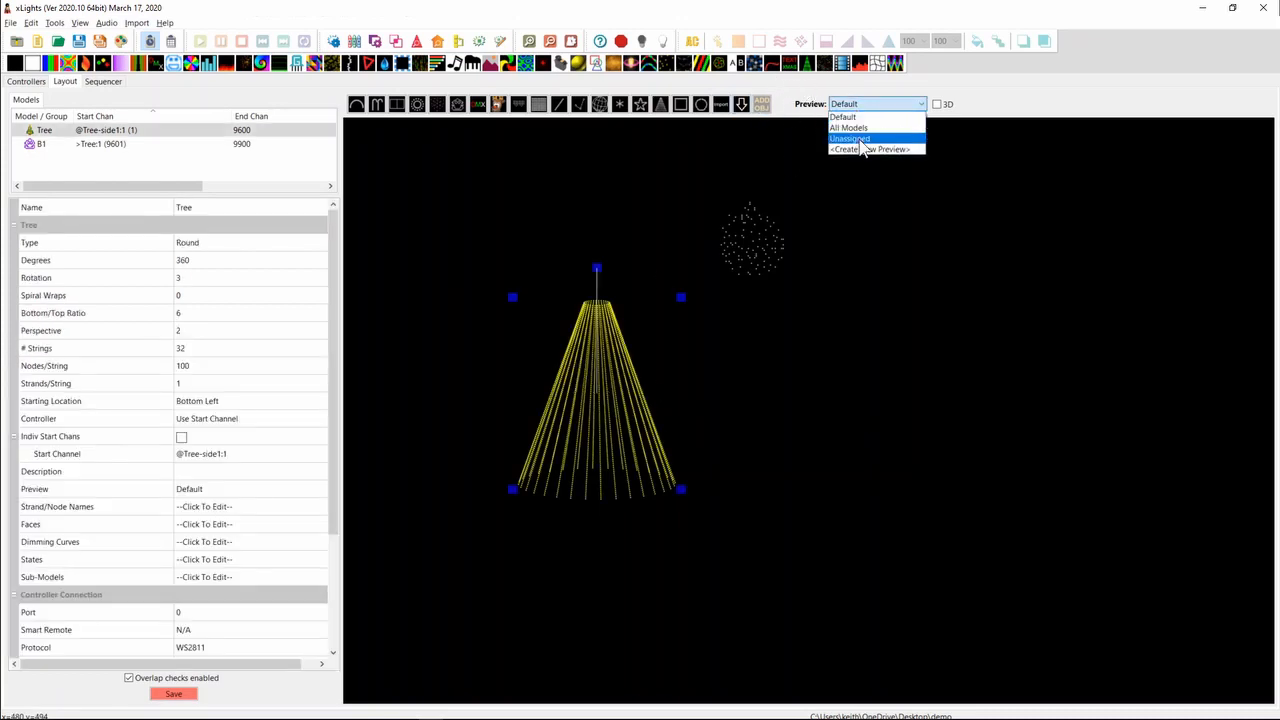
pyautogui.click(860, 129)
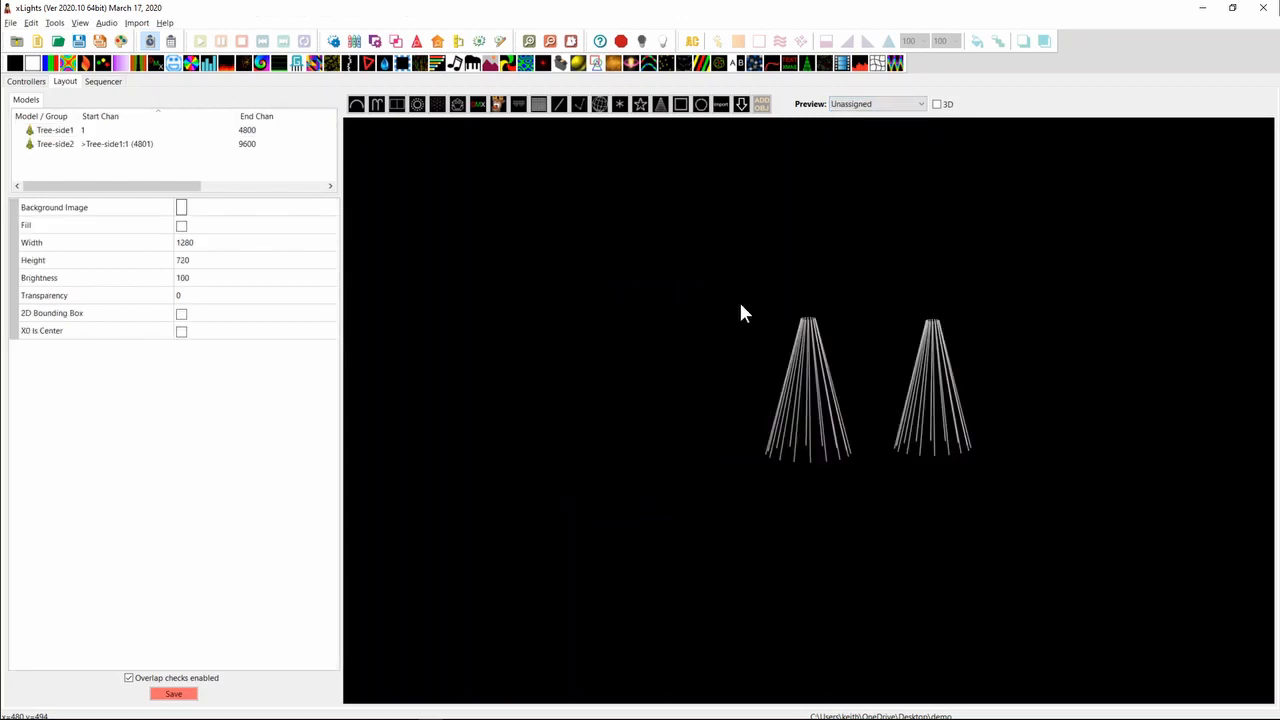
pyautogui.click(856, 105)
pyautogui.click(855, 115)
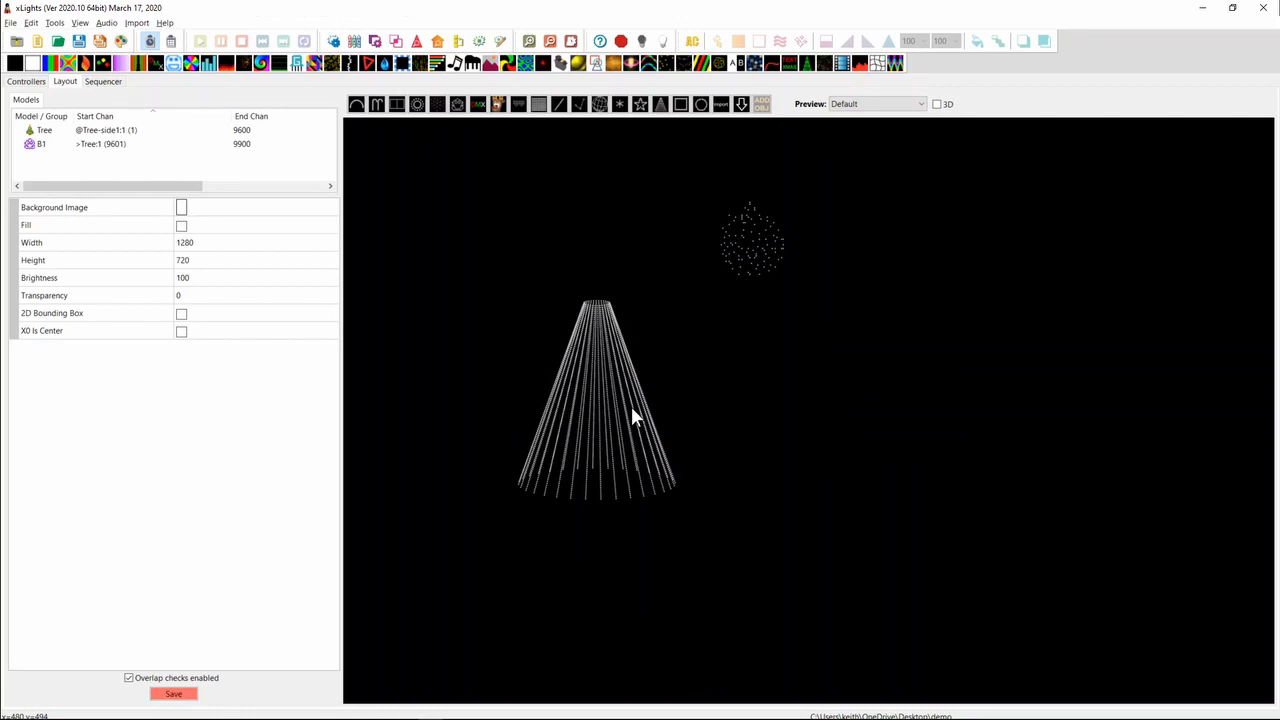
# Step: Assign Tree-side1 to the Test1 controller's pixel ports in the visualiser, starting at Pixel Port 1
pyautogui.click(27, 82)
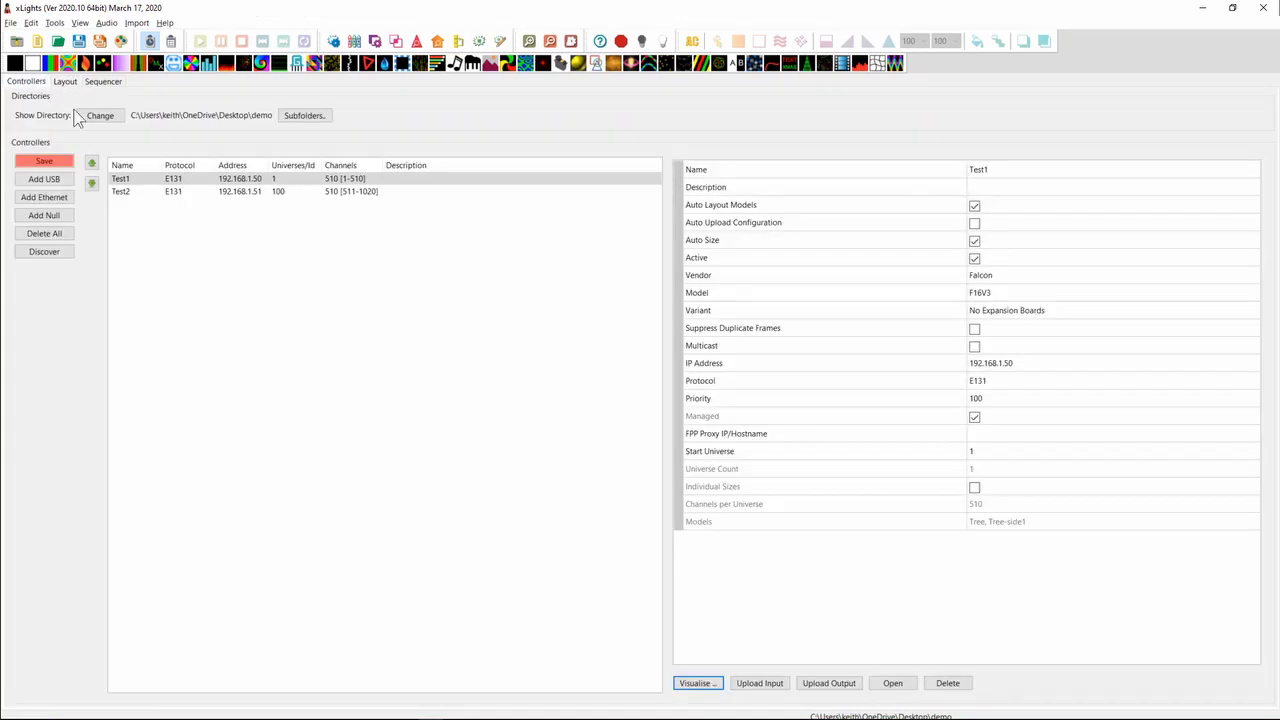
pyautogui.click(275, 180)
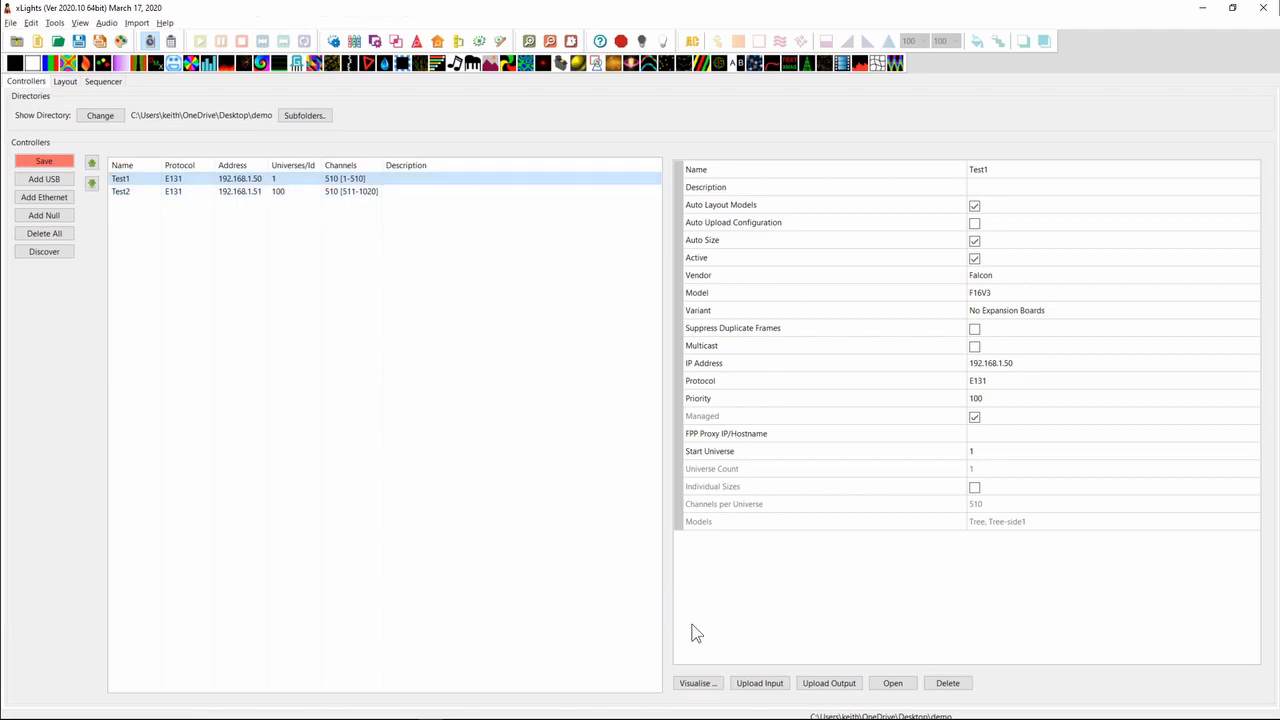
pyautogui.click(699, 684)
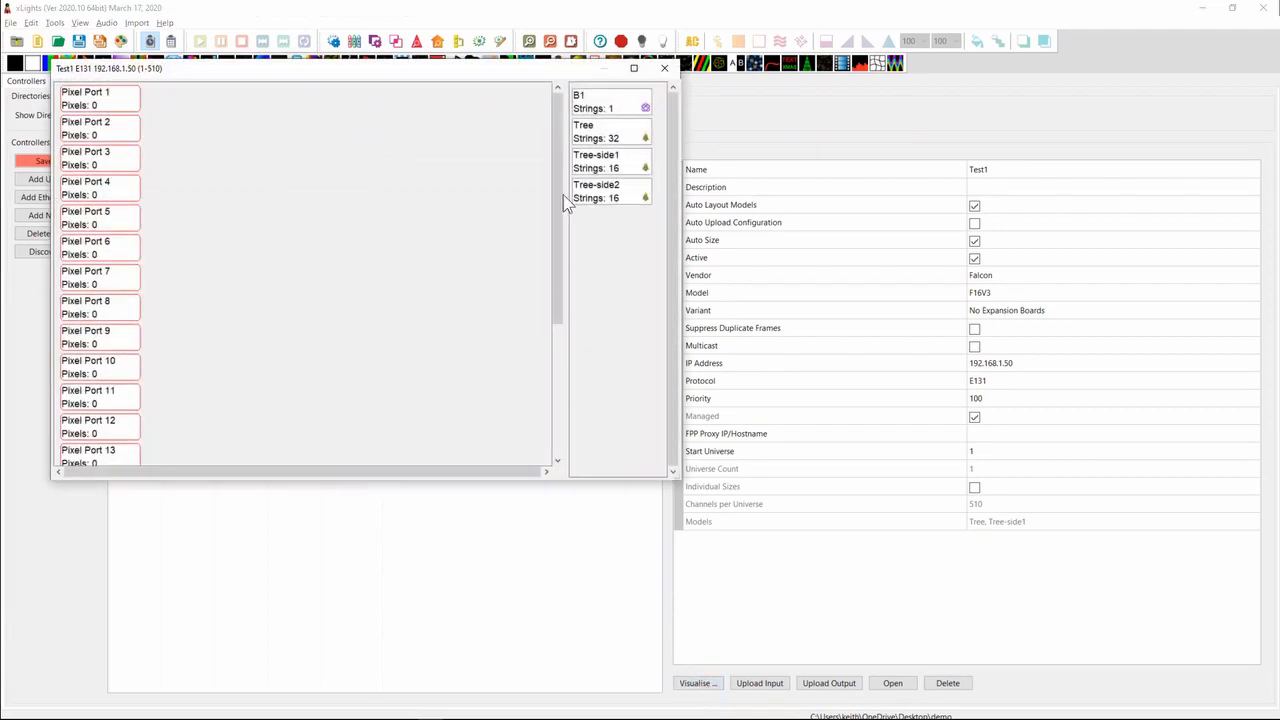
pyautogui.moveTo(595, 136)
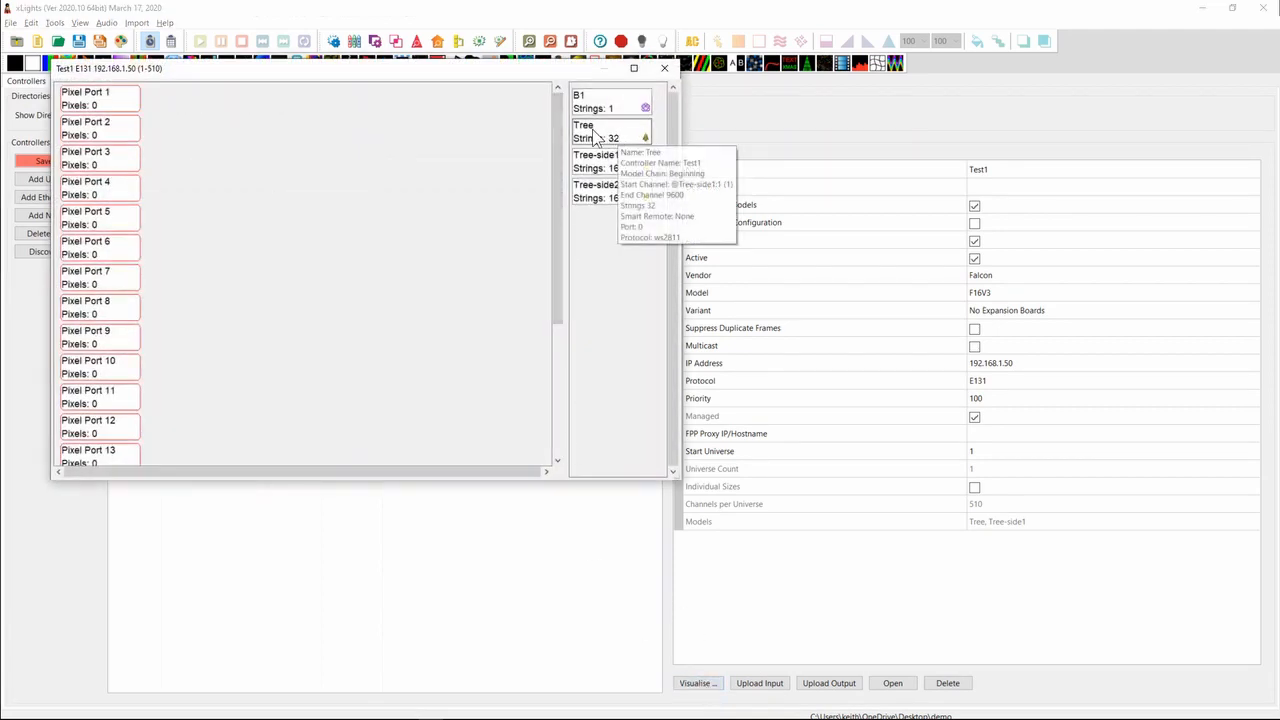
pyautogui.moveTo(625, 159)
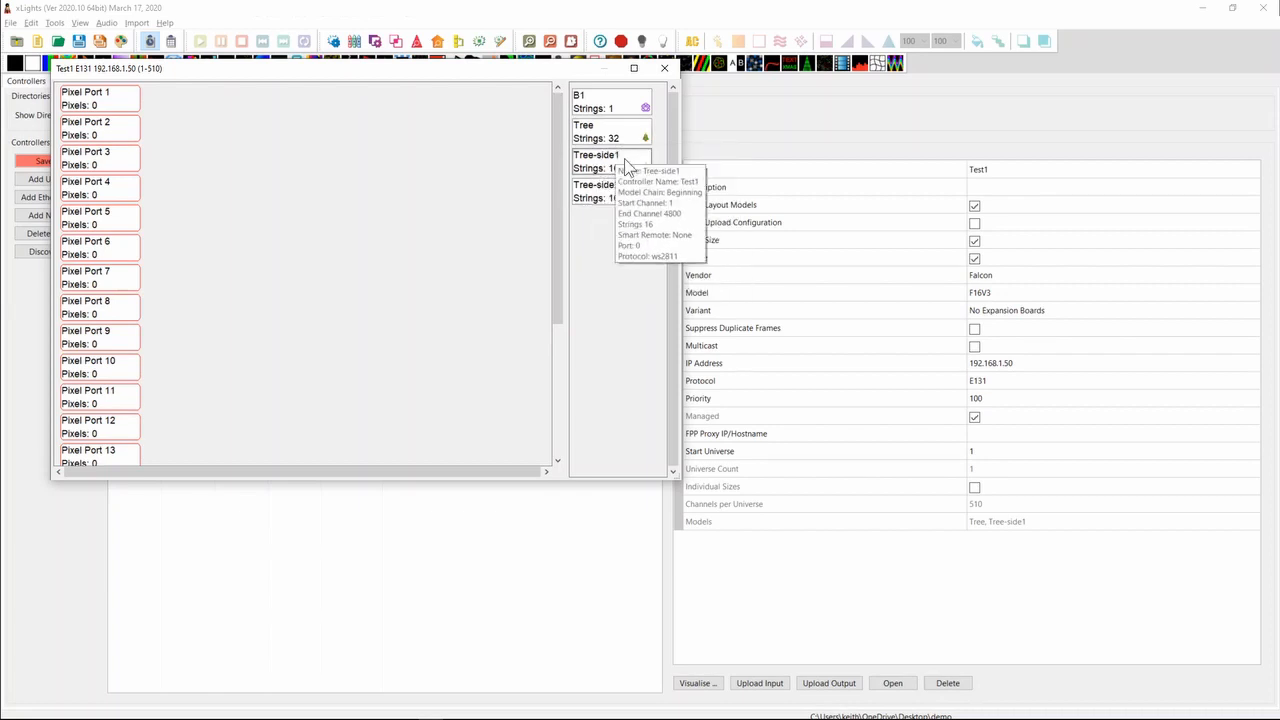
pyautogui.moveTo(608, 161); pyautogui.dragTo(113, 101)
pyautogui.scroll(-5, 239, 242)
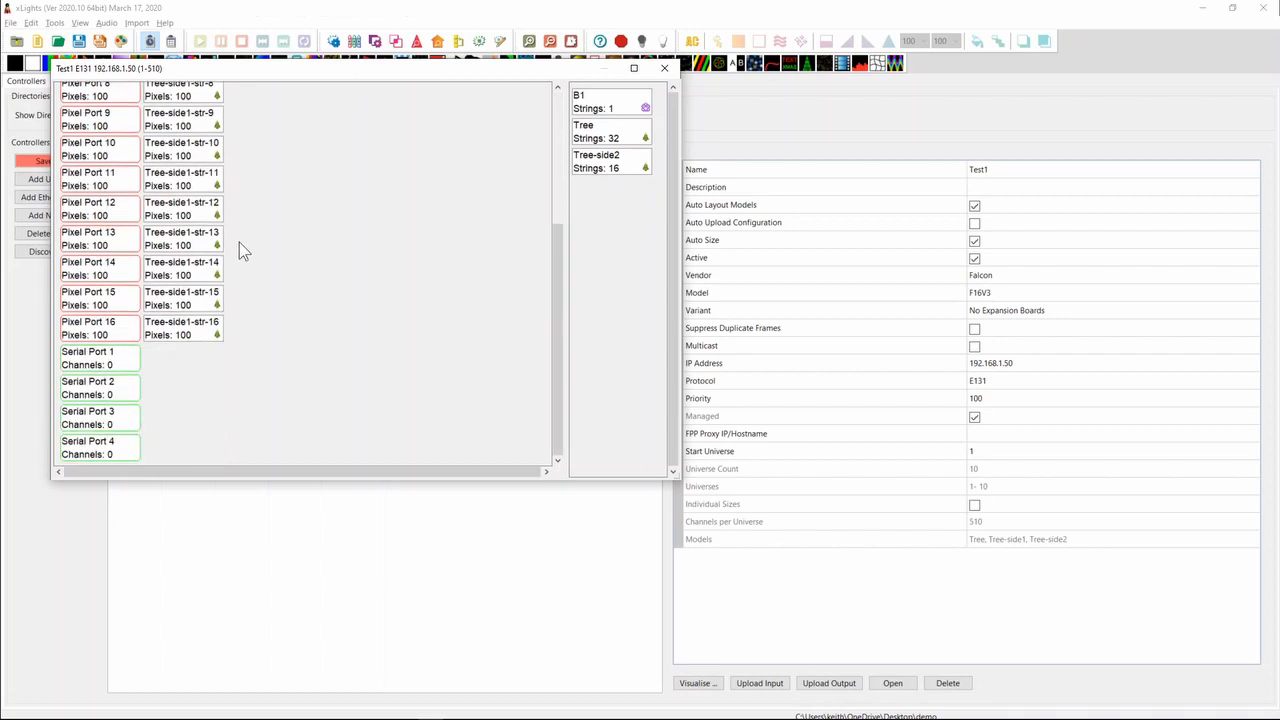
pyautogui.scroll(3, 145, 283)
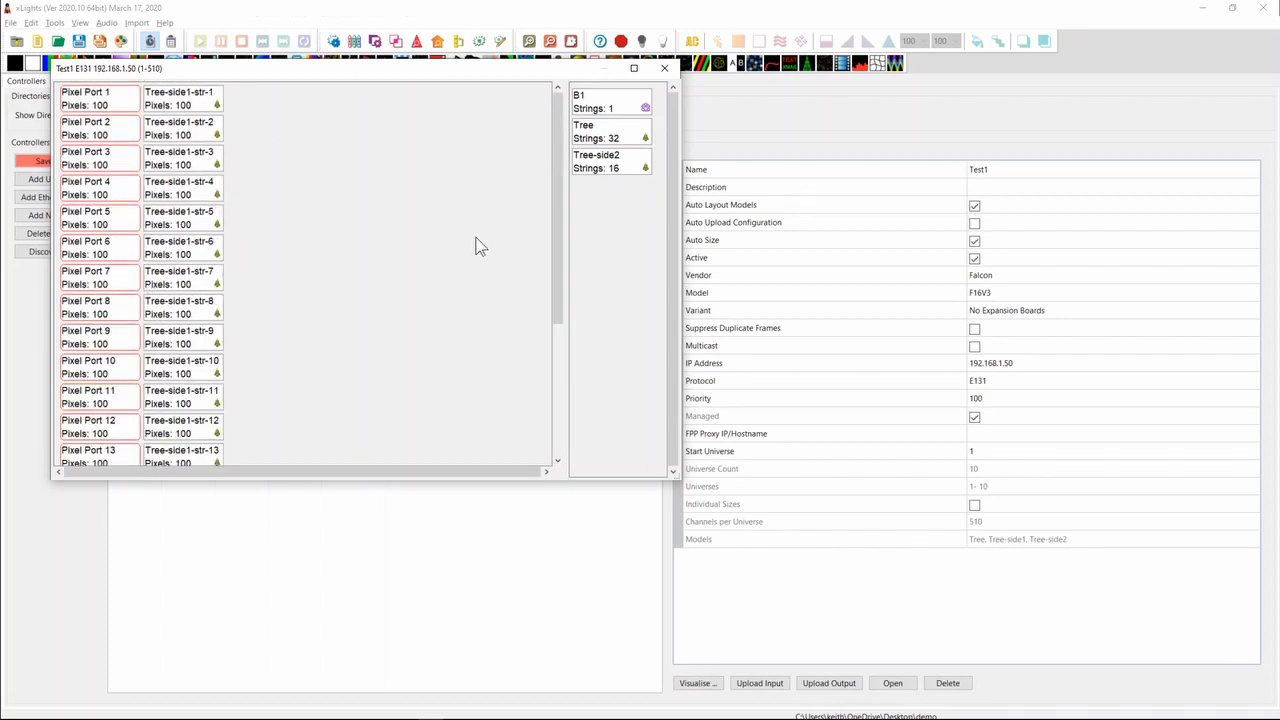
pyautogui.click(664, 68)
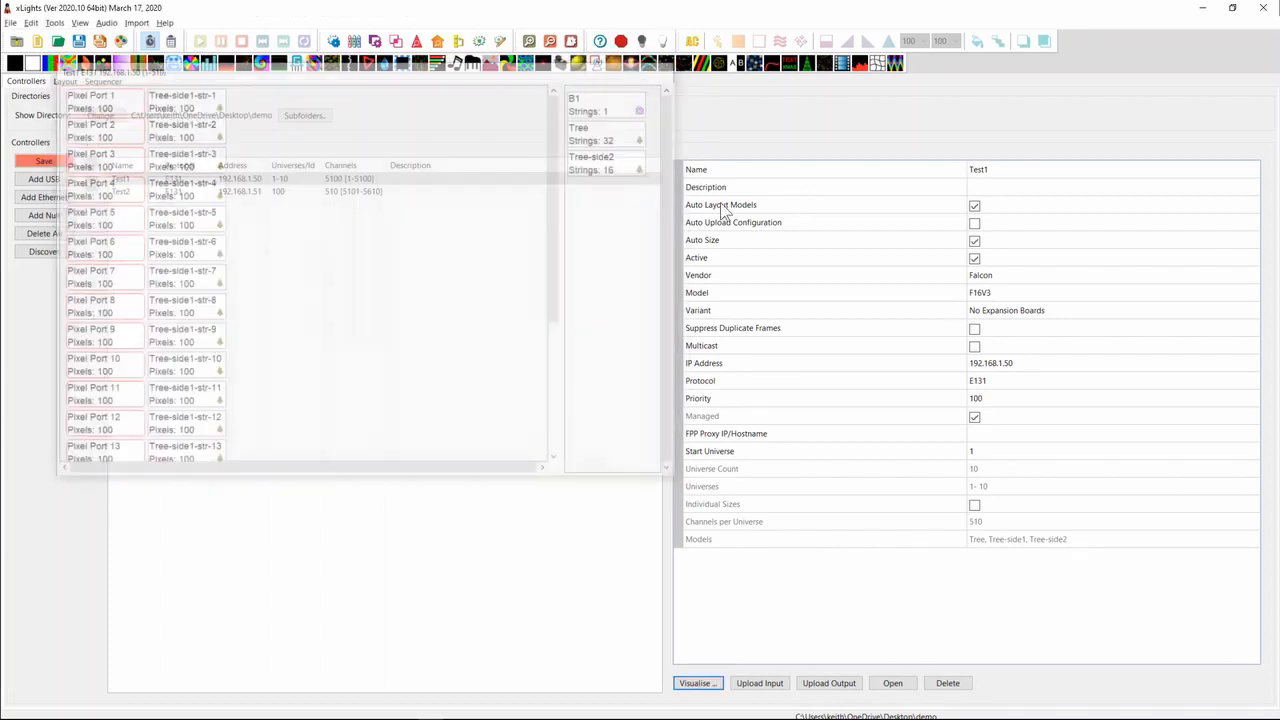
# Step: Assign Tree-side2 to the Test2 controller's pixel ports in the visualiser, starting at Pixel Port 1
pyautogui.click(306, 191)
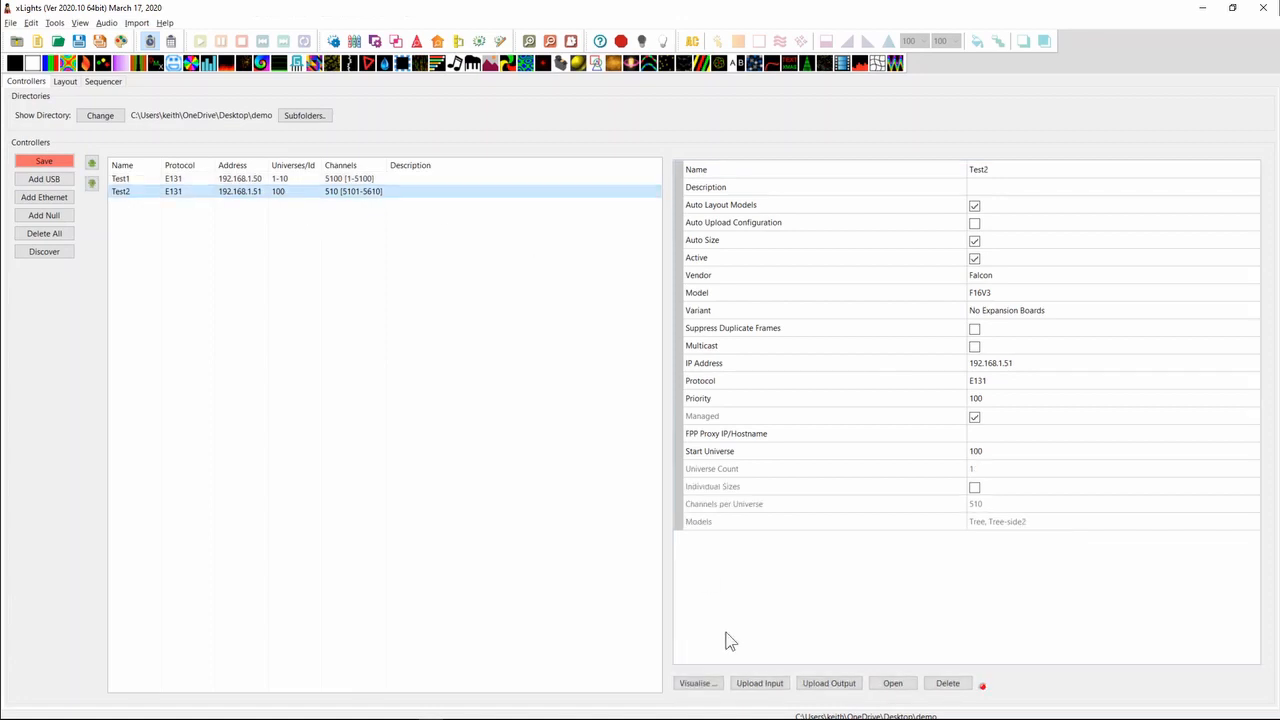
pyautogui.click(712, 684)
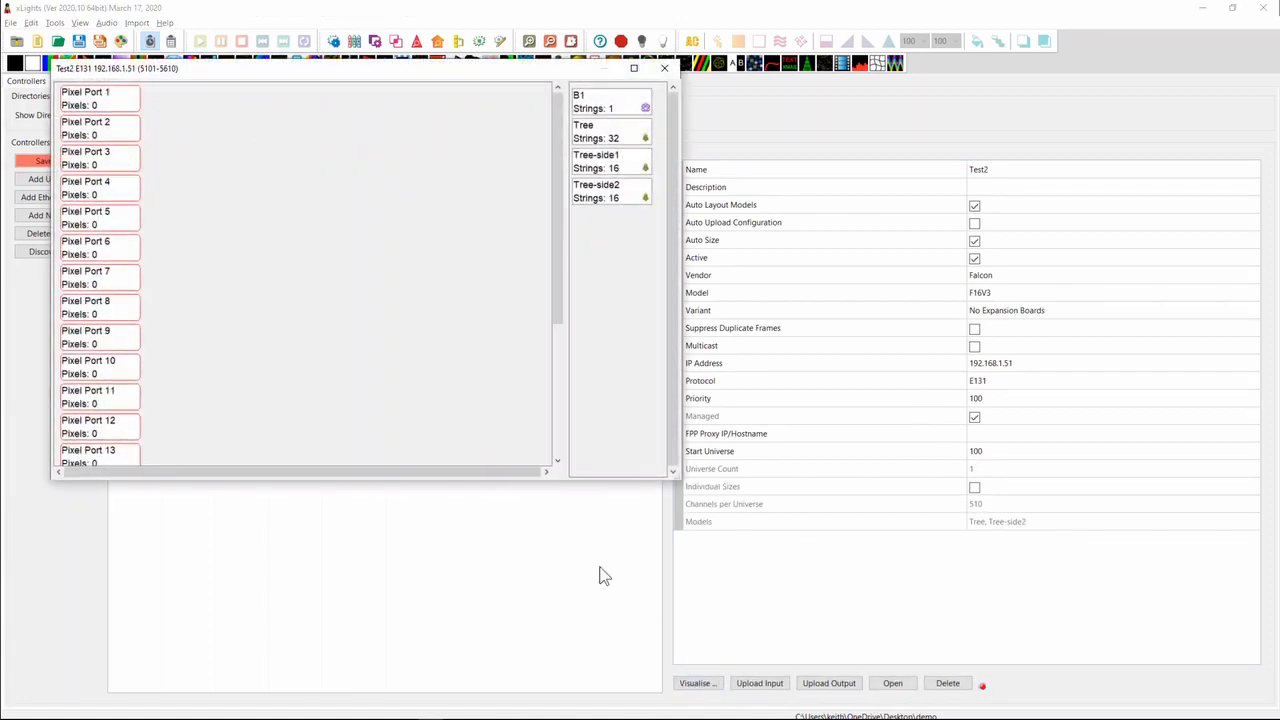
pyautogui.moveTo(618, 194); pyautogui.dragTo(134, 97)
pyautogui.scroll(-3, 106, 226)
pyautogui.scroll(3, 106, 247)
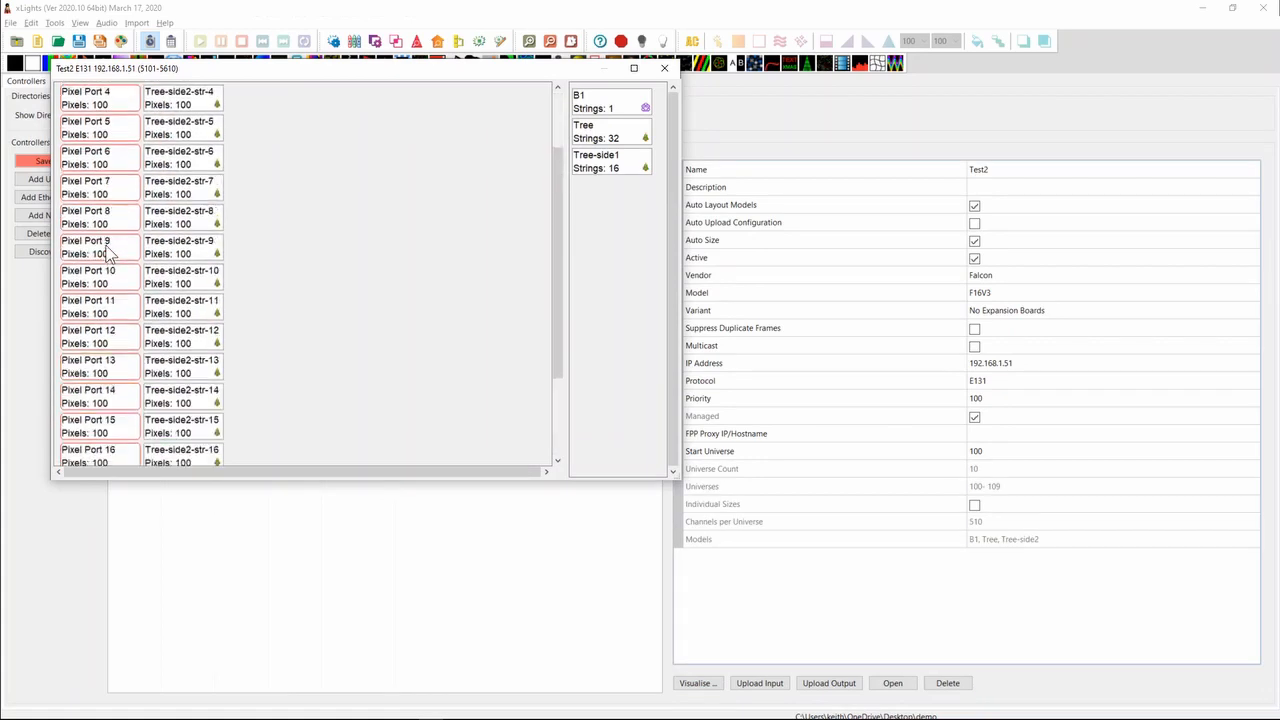
pyautogui.click(664, 68)
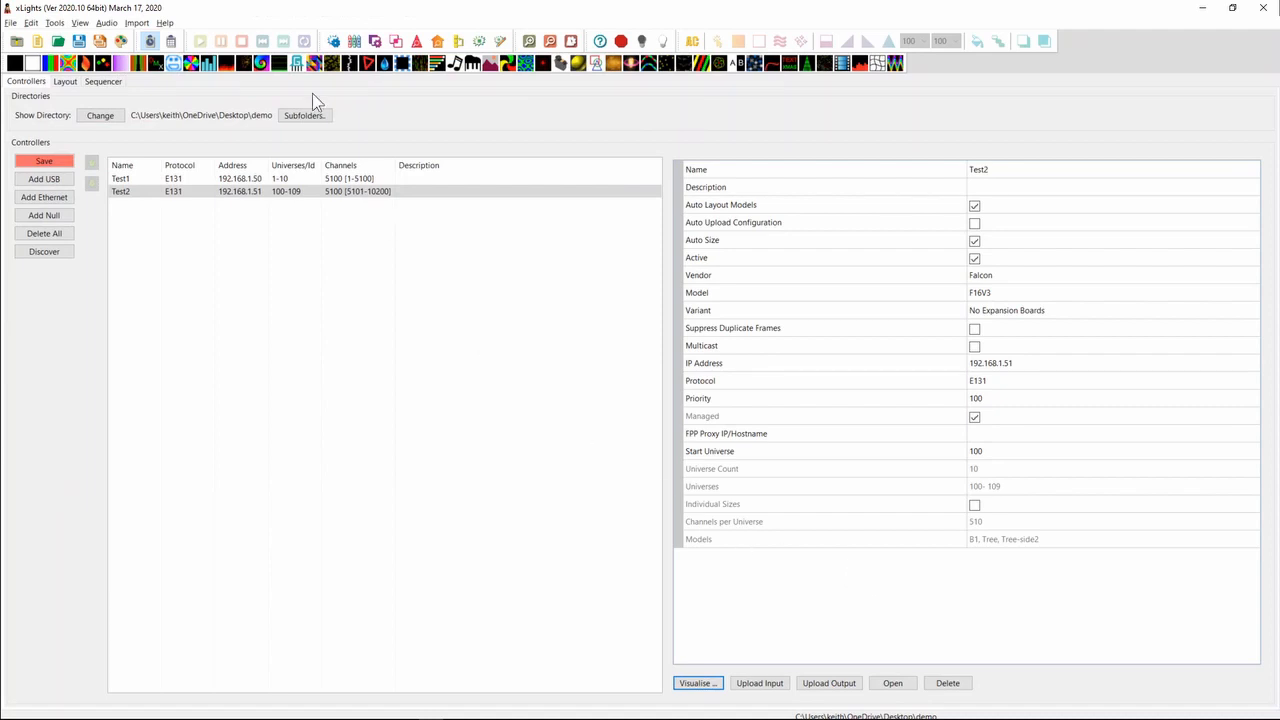
# Step: Remove the two side tree rows from the sequence's display elements and preview the Butterfly effect on the Tree row
pyautogui.click(64, 82)
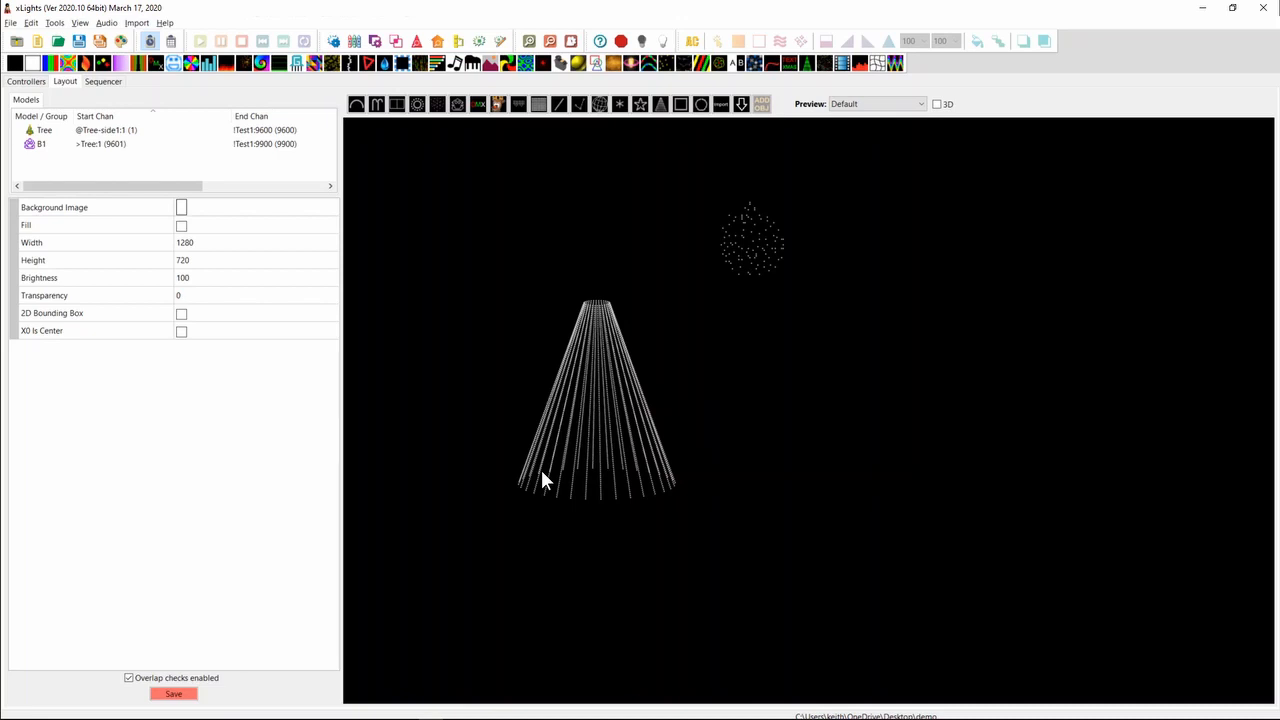
pyautogui.click(99, 83)
pyautogui.rightClick(425, 435)
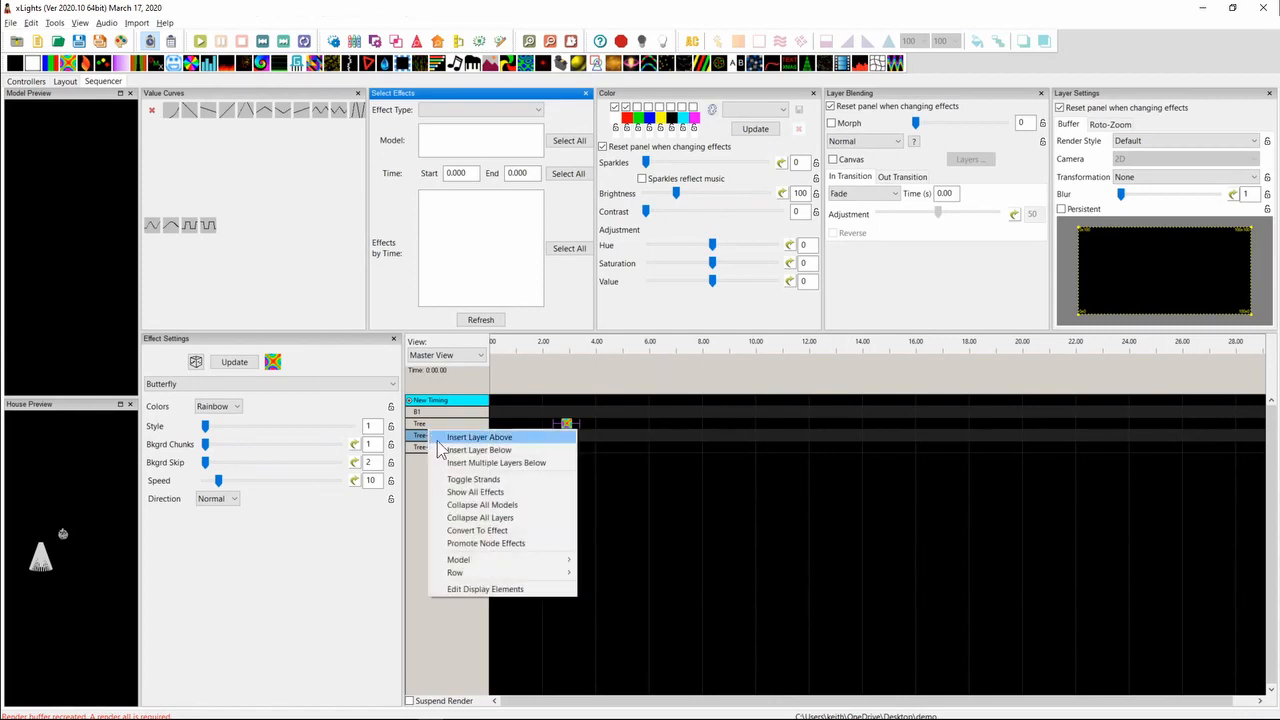
pyautogui.click(485, 589)
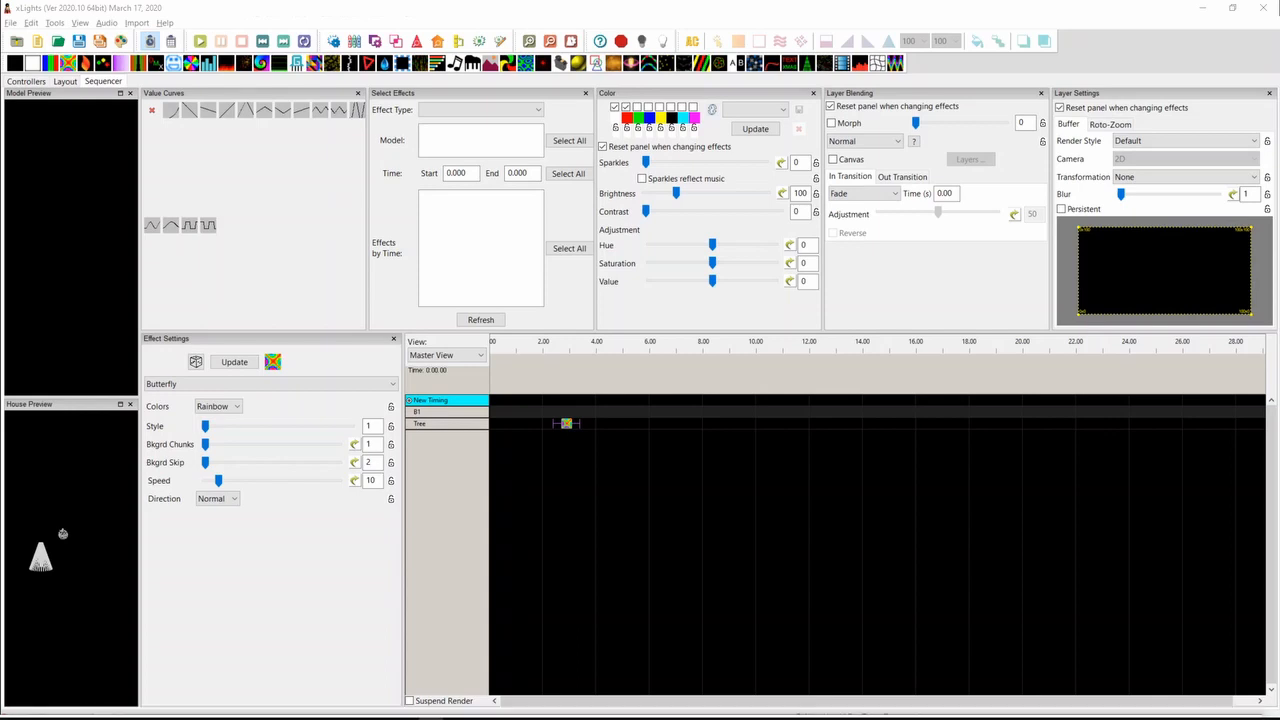
pyautogui.click(566, 425)
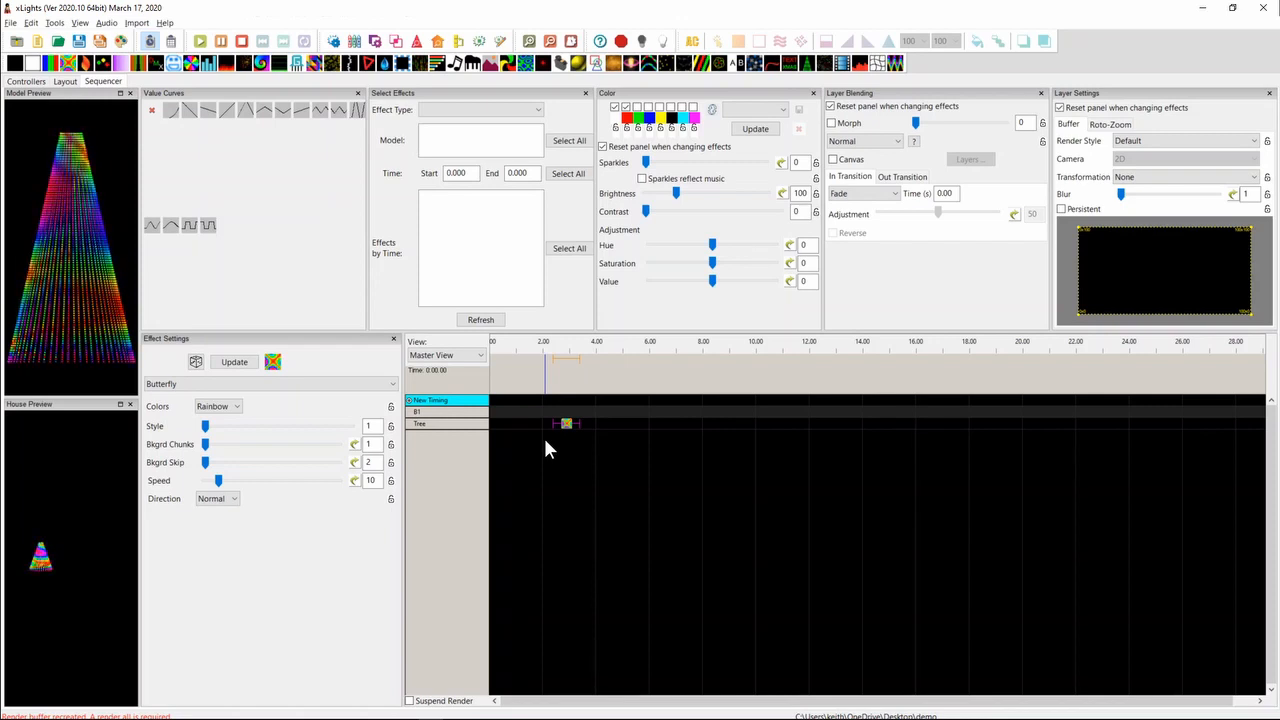
pyautogui.click(572, 395)
# Step: Scale the B1 bauble model down slightly in the layout and leave it selected
pyautogui.click(61, 82)
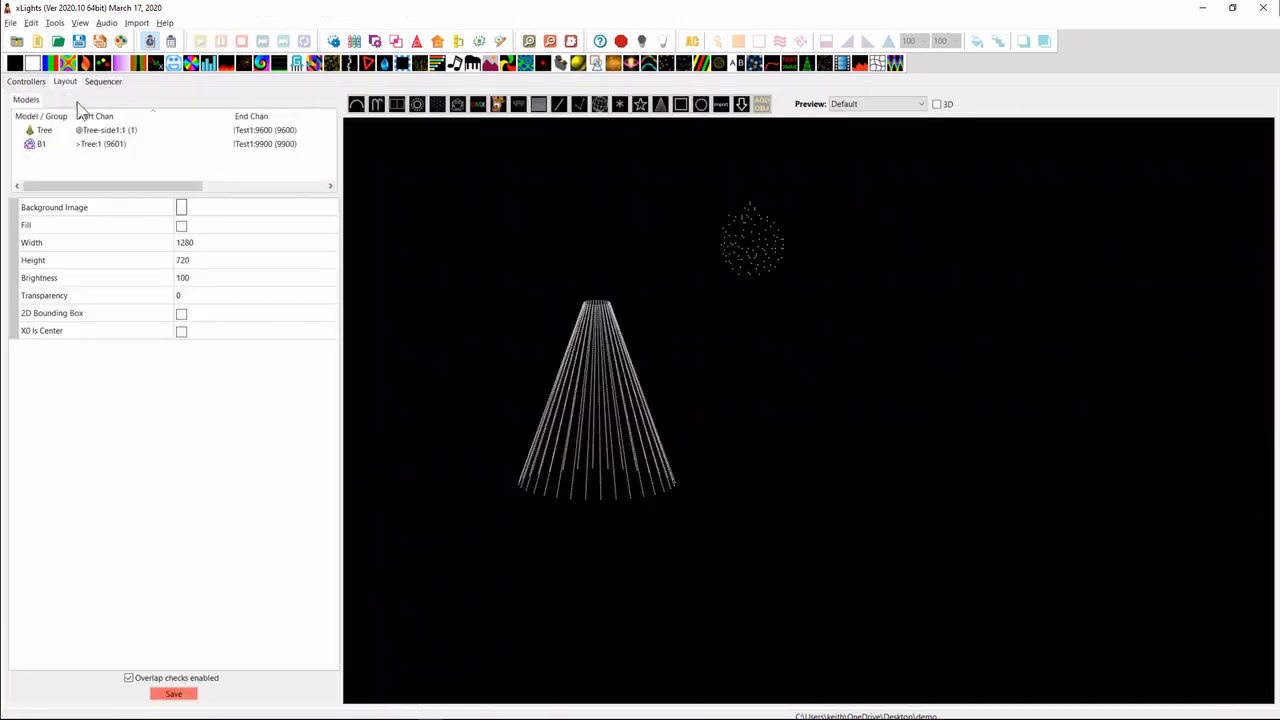
pyautogui.click(735, 240)
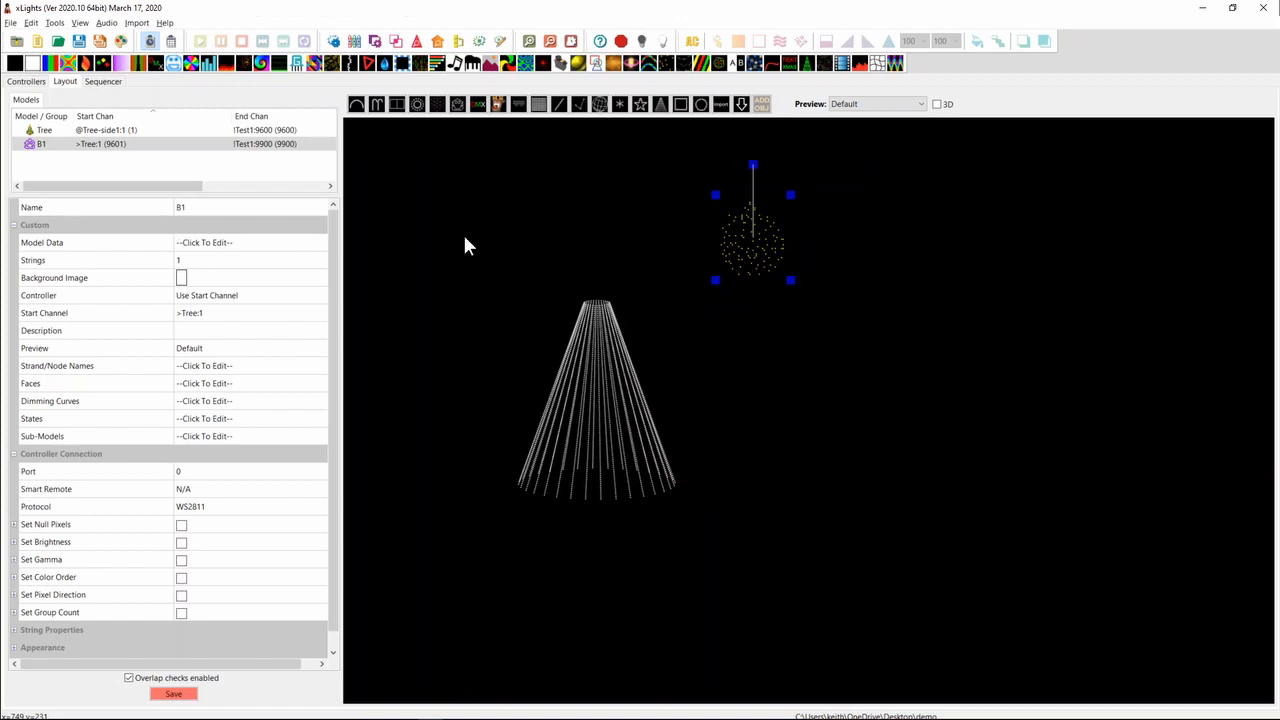
pyautogui.moveTo(793, 281)
pyautogui.mouseDown()
pyautogui.moveTo(756, 246)
pyautogui.moveTo(784, 273)
pyautogui.mouseUp()
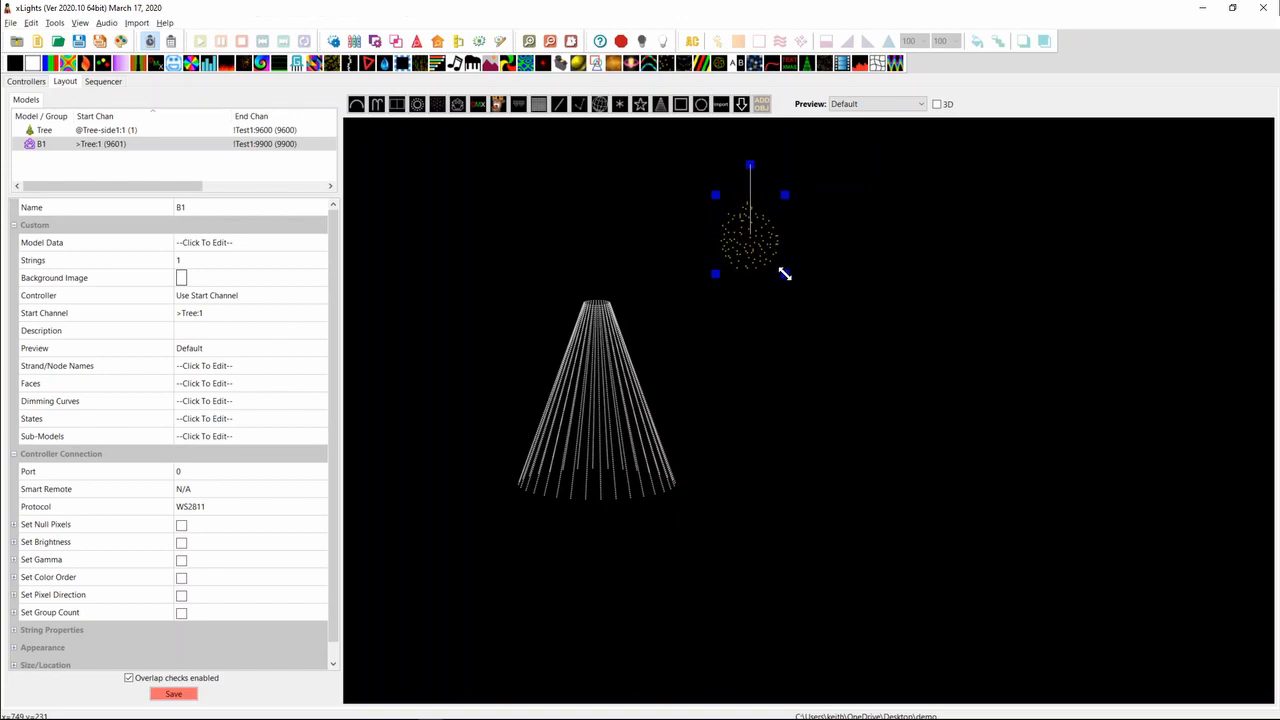
pyautogui.click(749, 317)
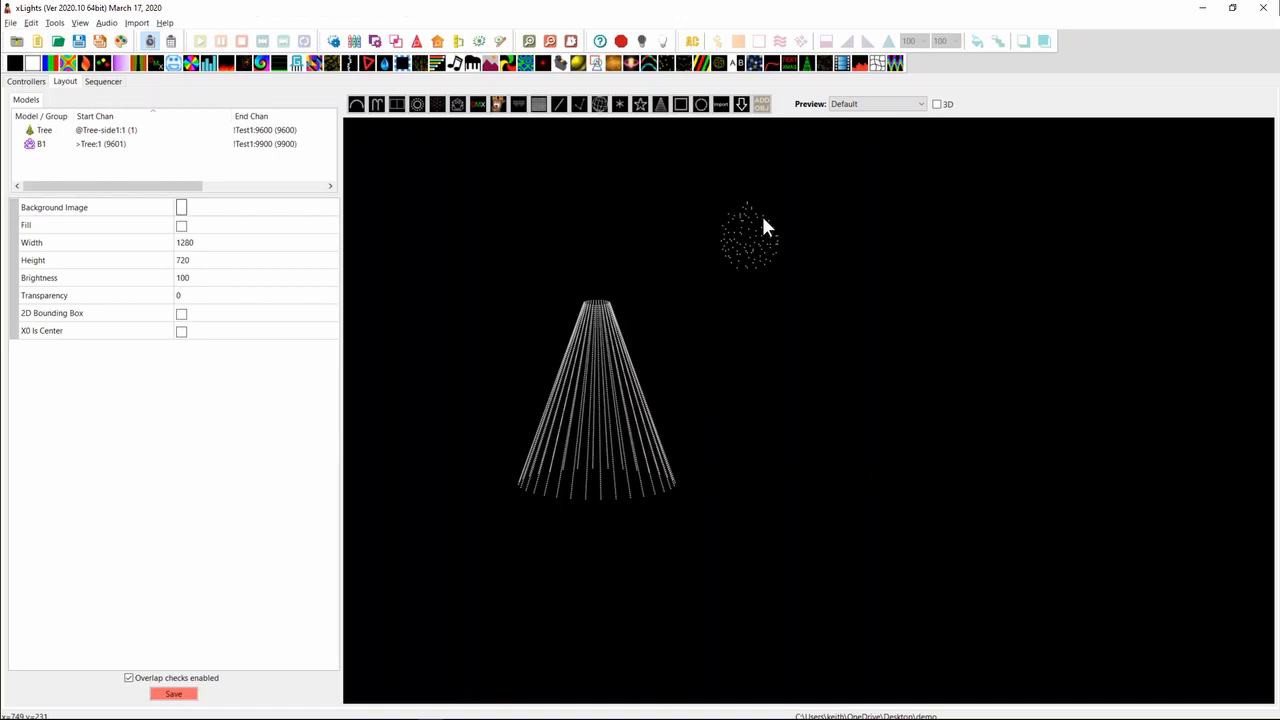
pyautogui.click(761, 229)
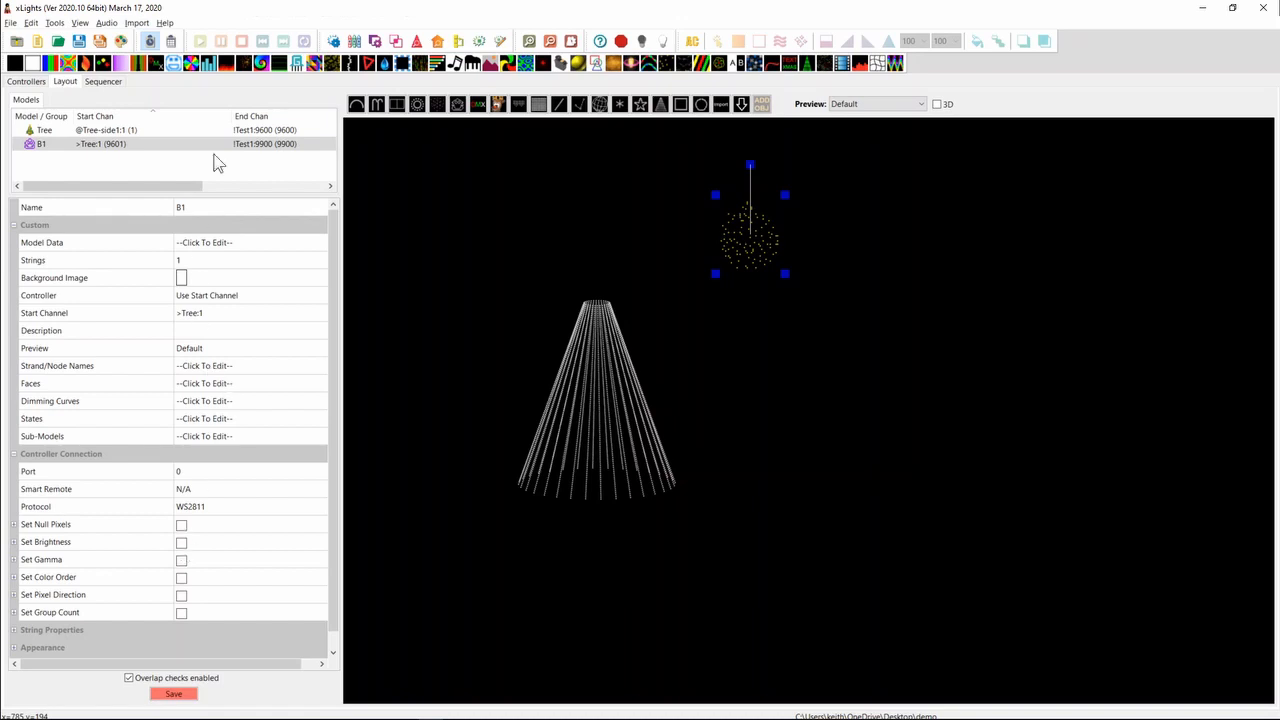
# Step: Draw two horizontal Single Line models of similar length beside B1, one below the other
pyautogui.click(558, 104)
pyautogui.moveTo(830, 175); pyautogui.dragTo(940, 174)
pyautogui.click(808, 272)
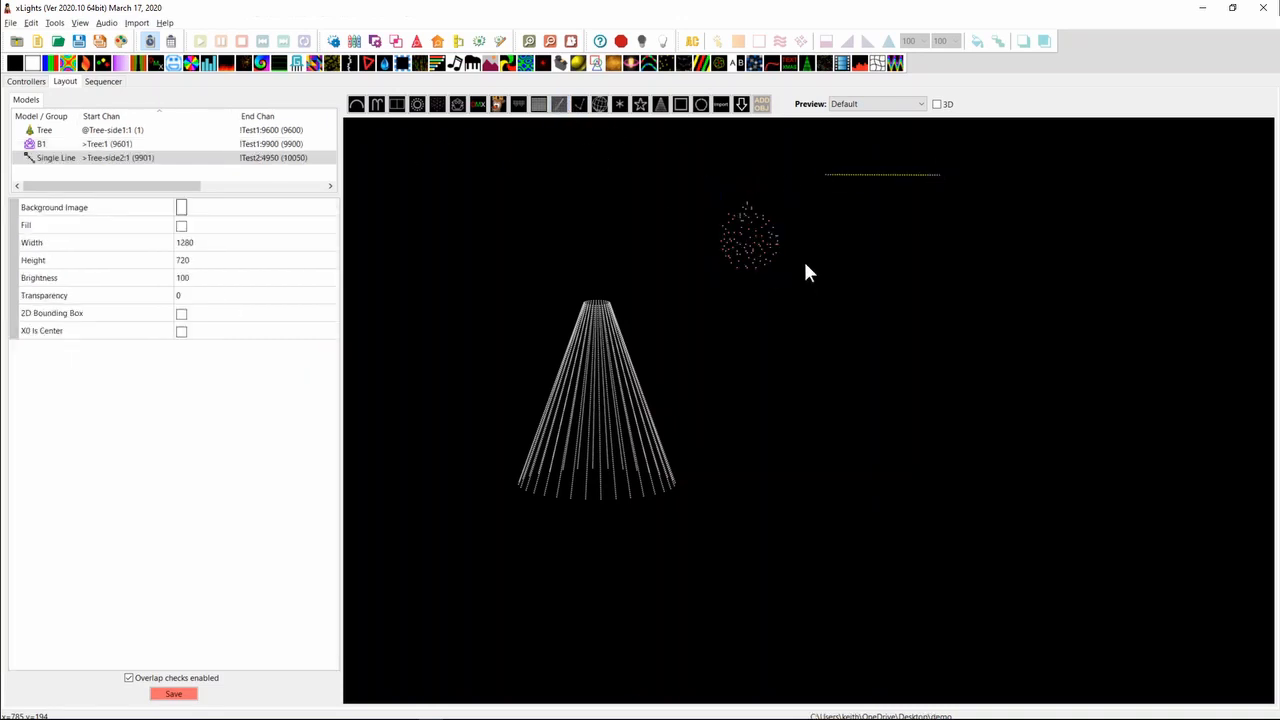
pyautogui.moveTo(826, 205); pyautogui.dragTo(943, 205)
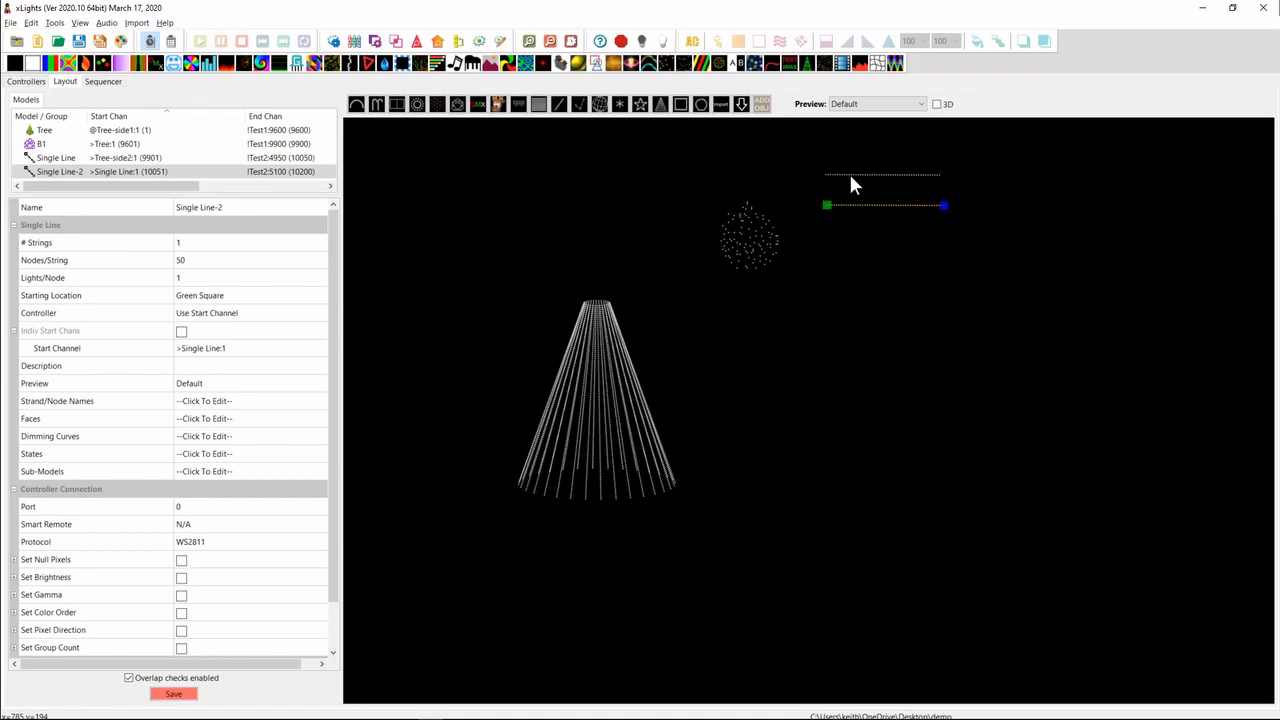
# Step: Rename the upper single line Bauble-5v and the lower one Bauble-12V
pyautogui.click(849, 175)
pyautogui.click(234, 208)
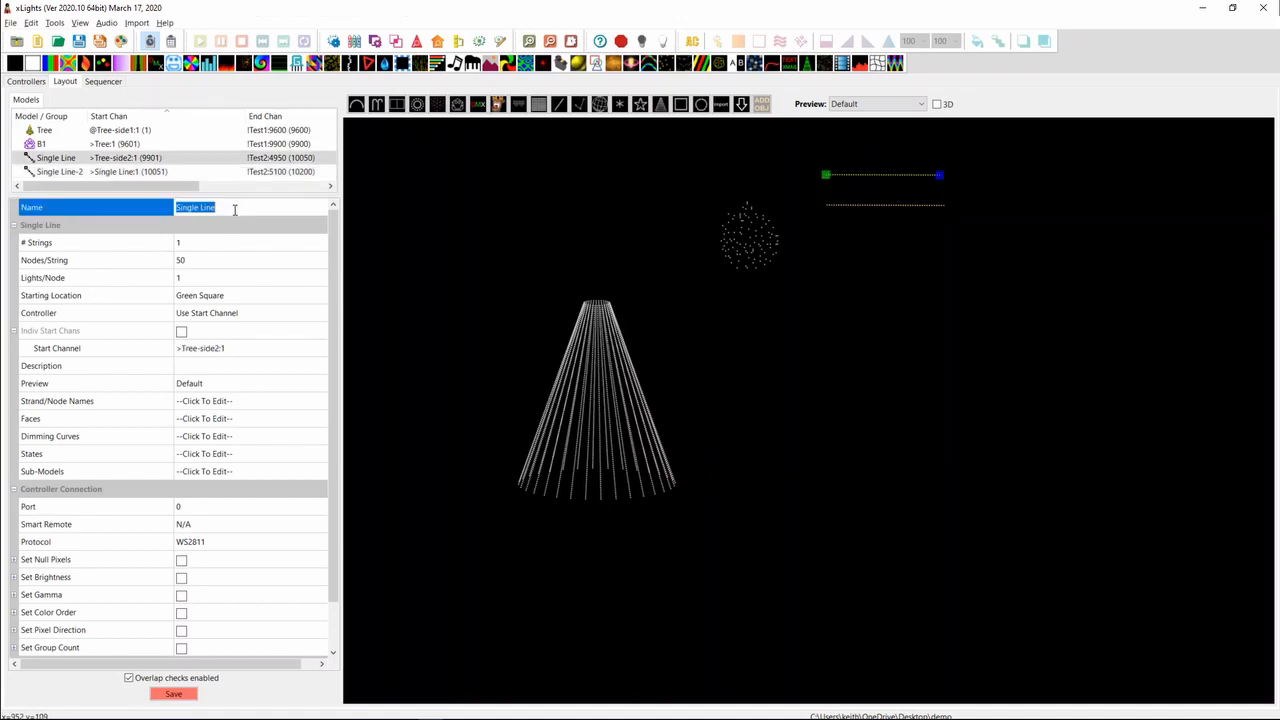
pyautogui.write('Bauble-5v')
pyautogui.press('Return')
pyautogui.click(931, 205)
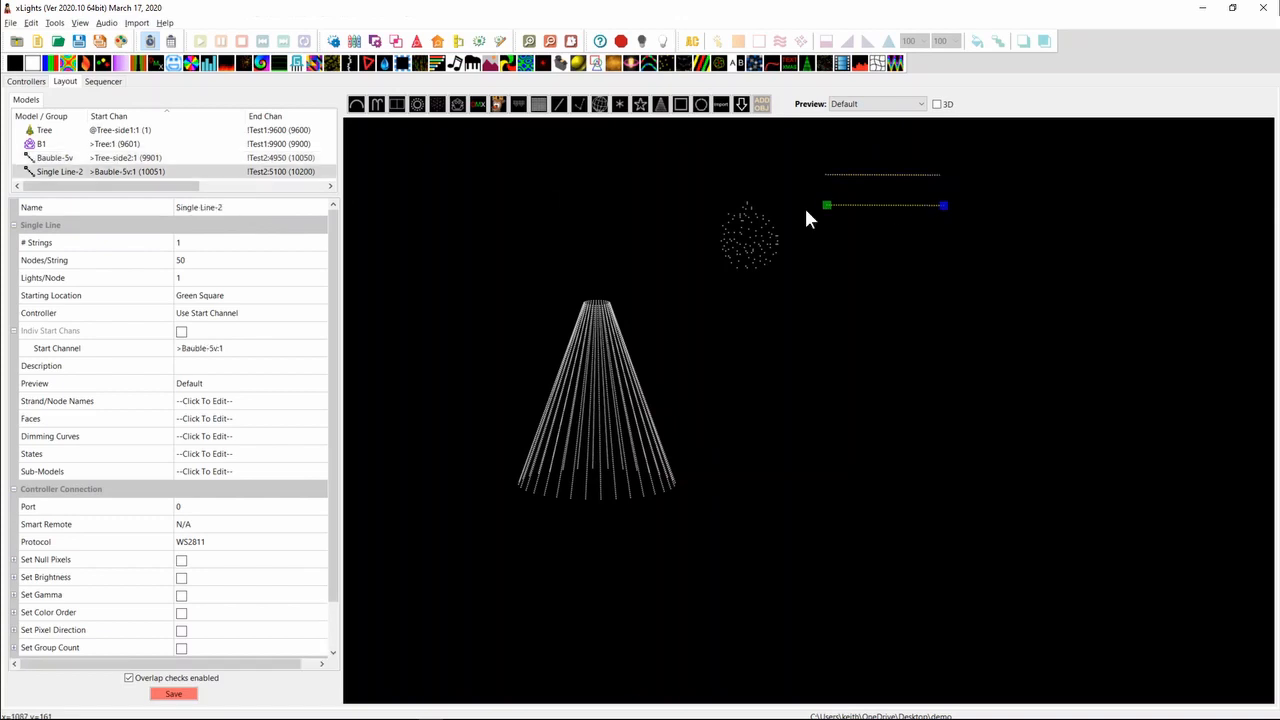
pyautogui.click(275, 207)
pyautogui.write('Baub')
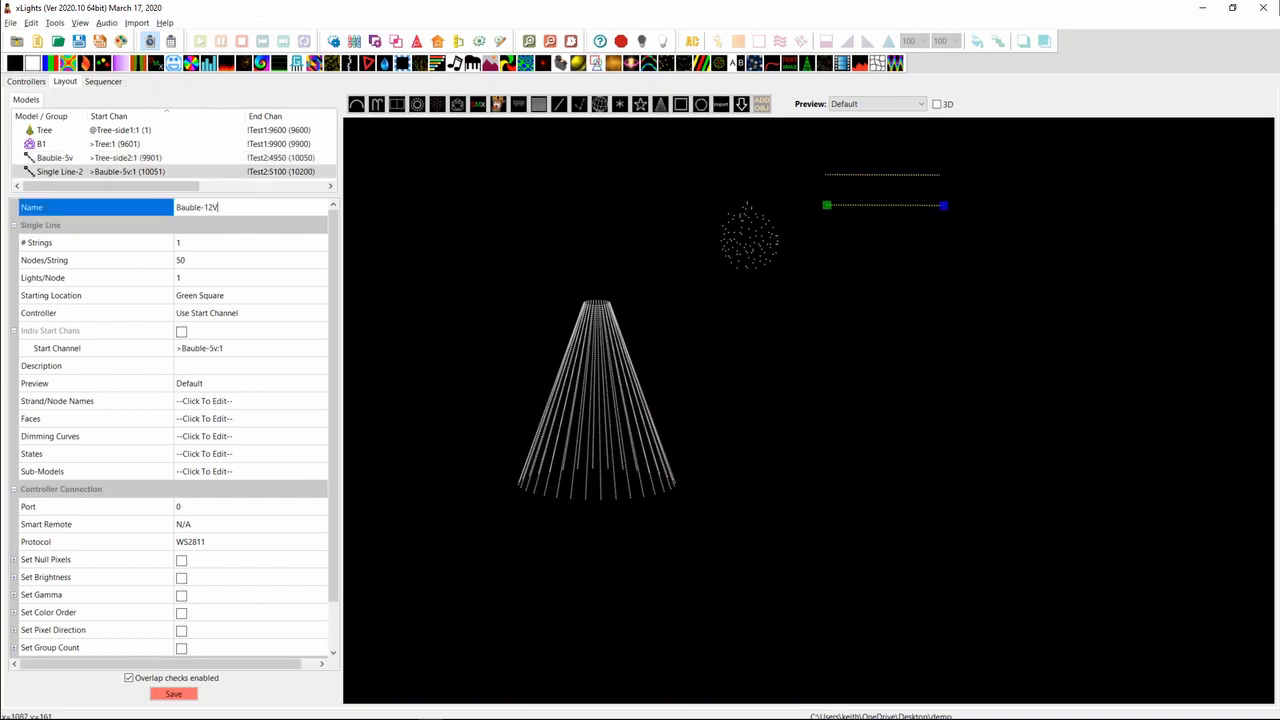
pyautogui.write('le-12V')
pyautogui.press('Return')
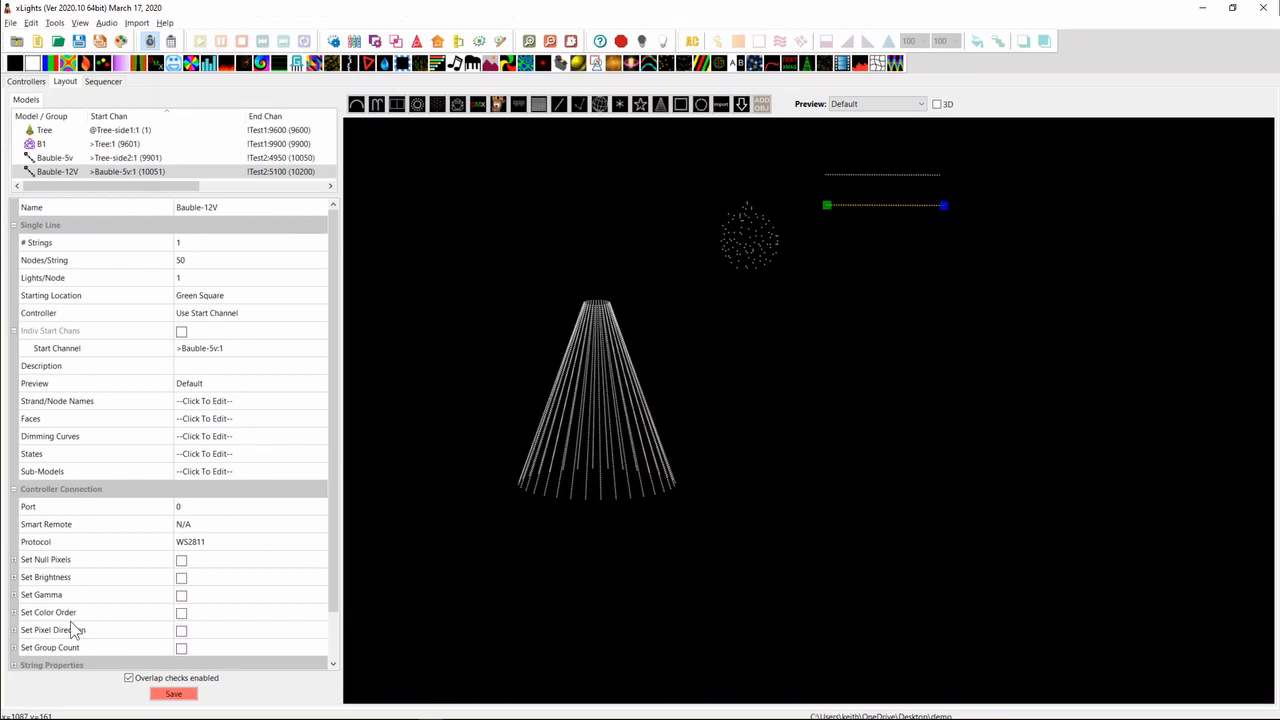
# Step: Enable Set Brightness on Bauble-12V with a brightness of 30, and save the layout
pyautogui.click(14, 578)
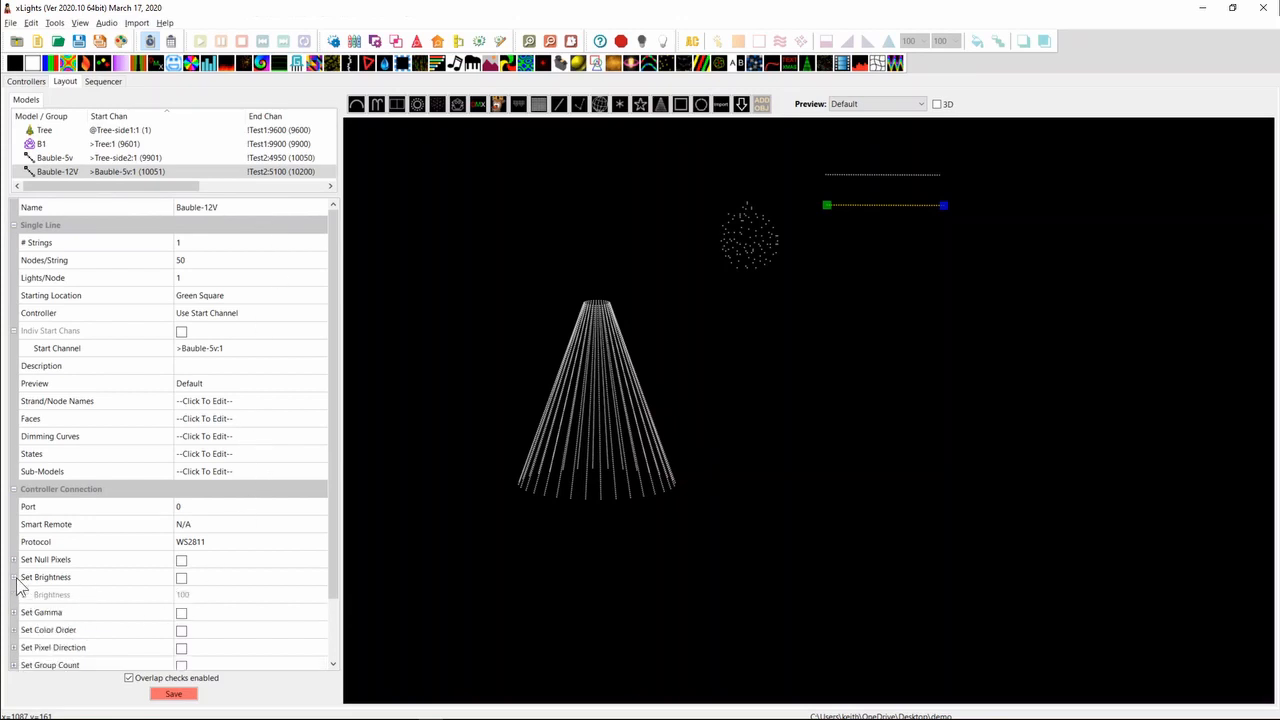
pyautogui.click(182, 578)
pyautogui.click(200, 595)
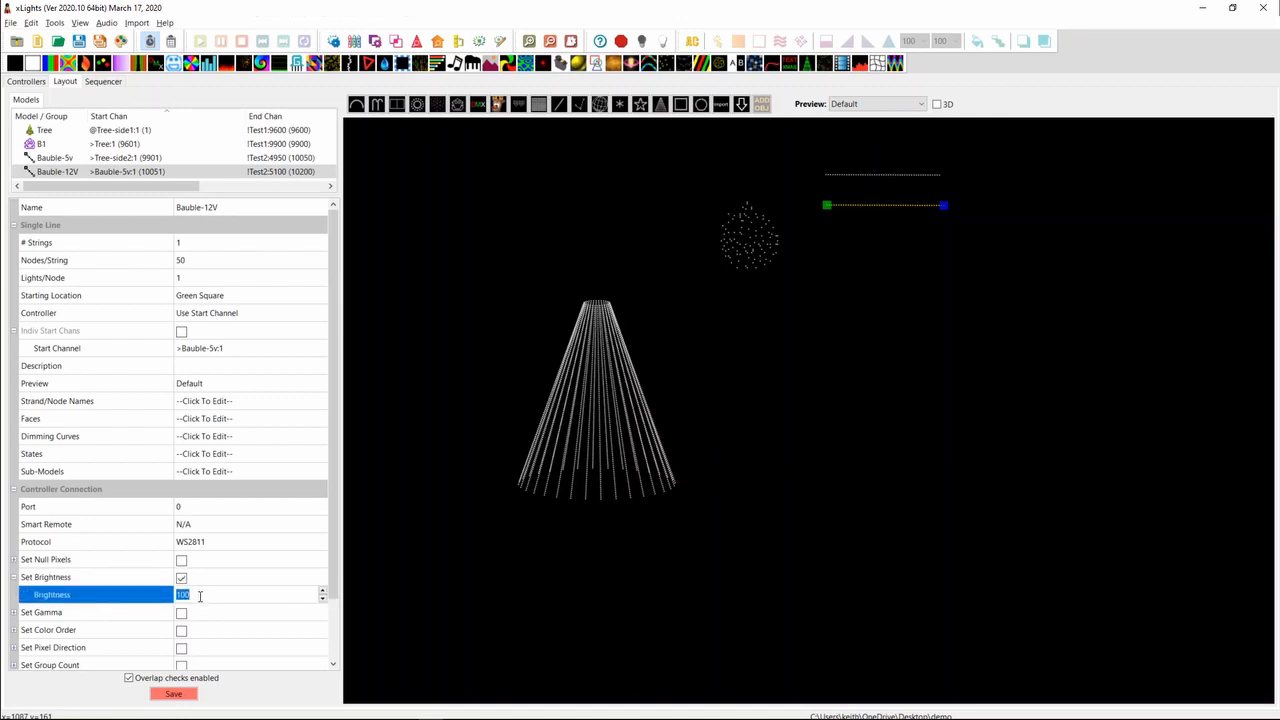
pyautogui.write('30')
pyautogui.click(199, 694)
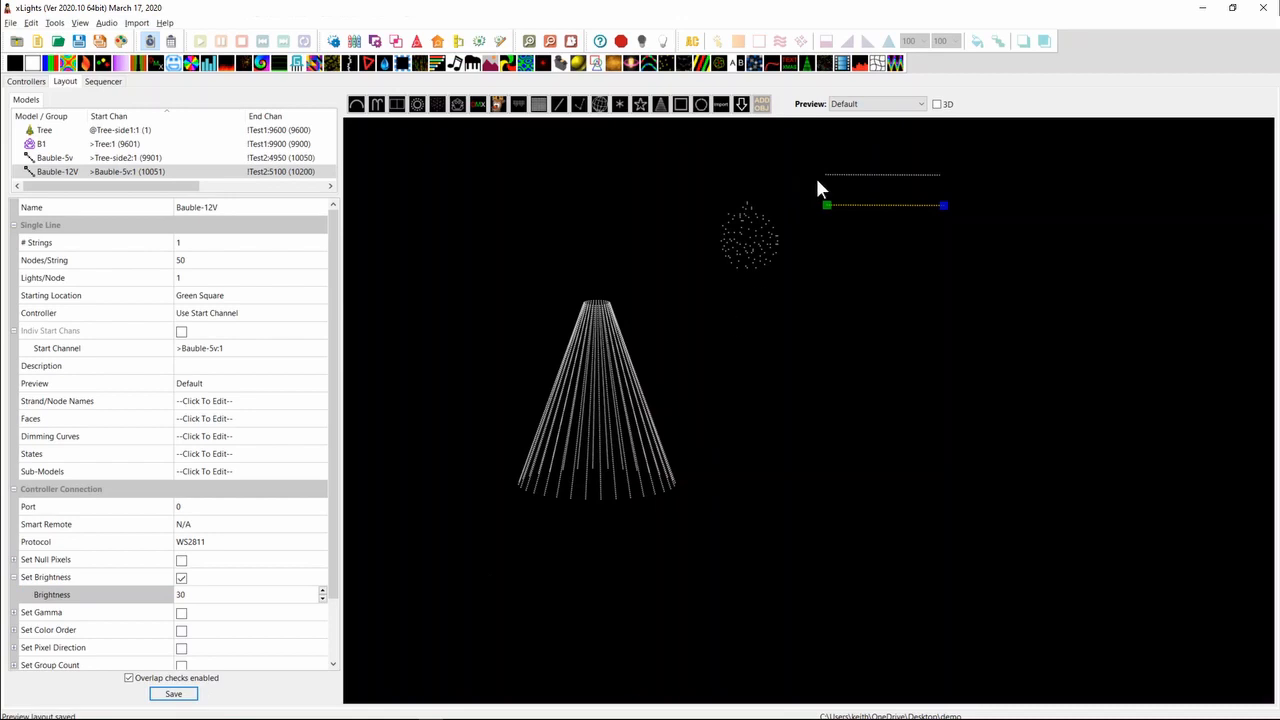
# Step: Set B1's start channel to 1, offset from the start of the Bauble-5v model
pyautogui.click(850, 177)
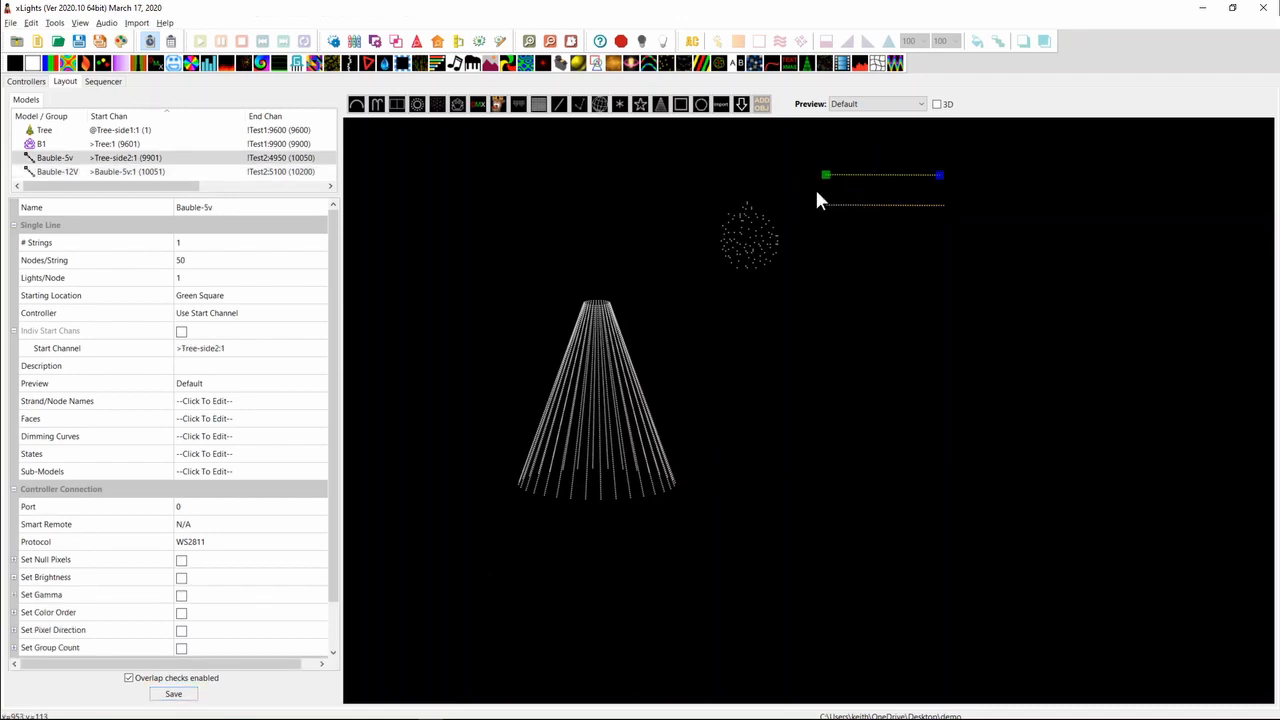
pyautogui.click(756, 238)
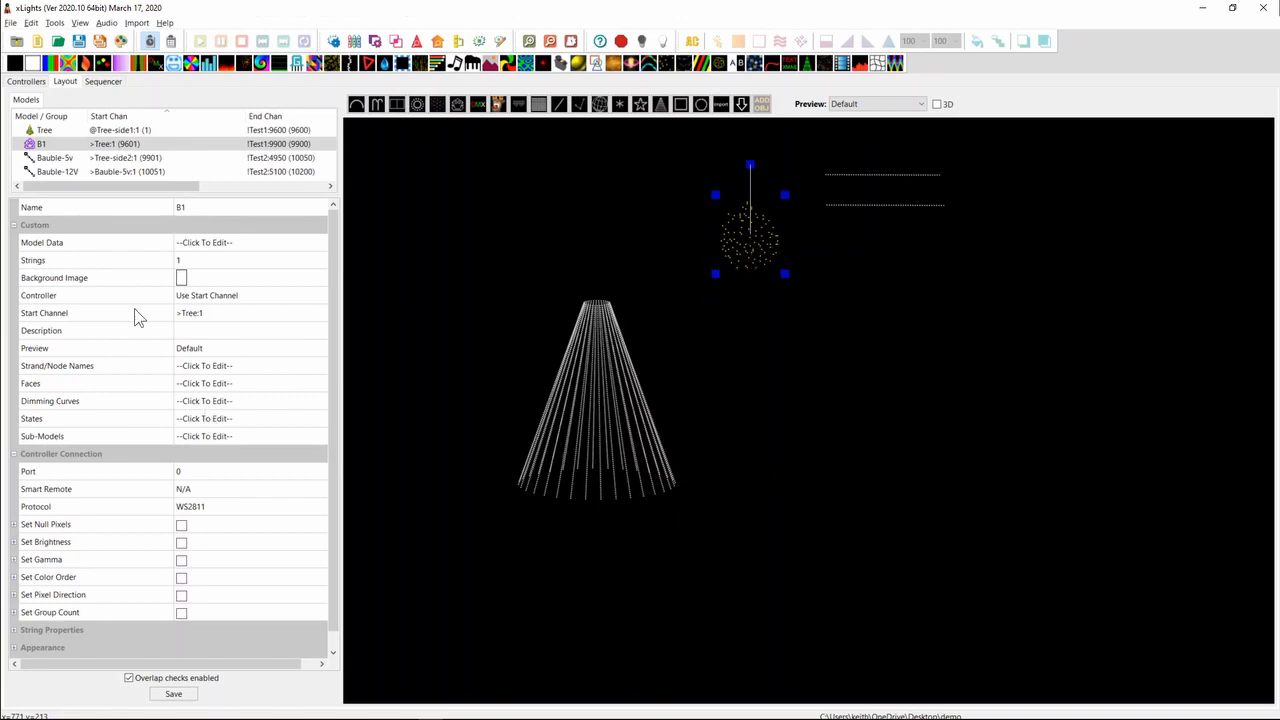
pyautogui.click(203, 313)
pyautogui.click(319, 315)
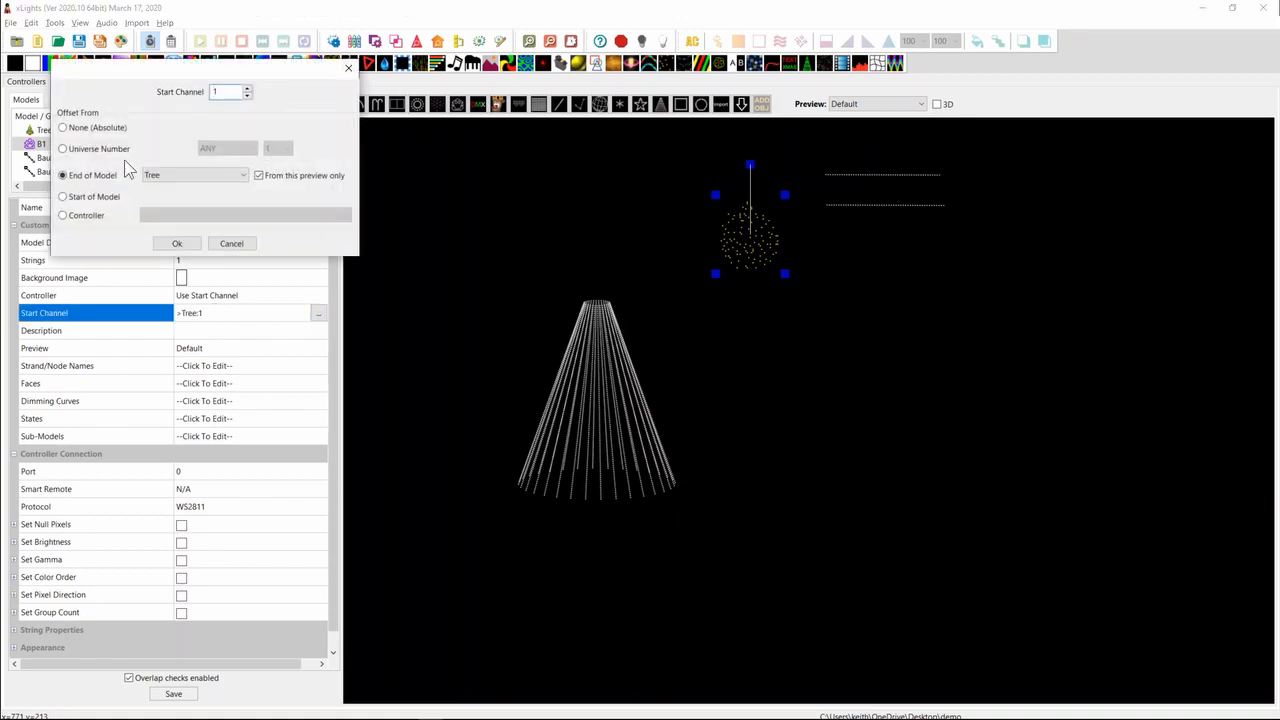
pyautogui.click(85, 200)
pyautogui.click(186, 177)
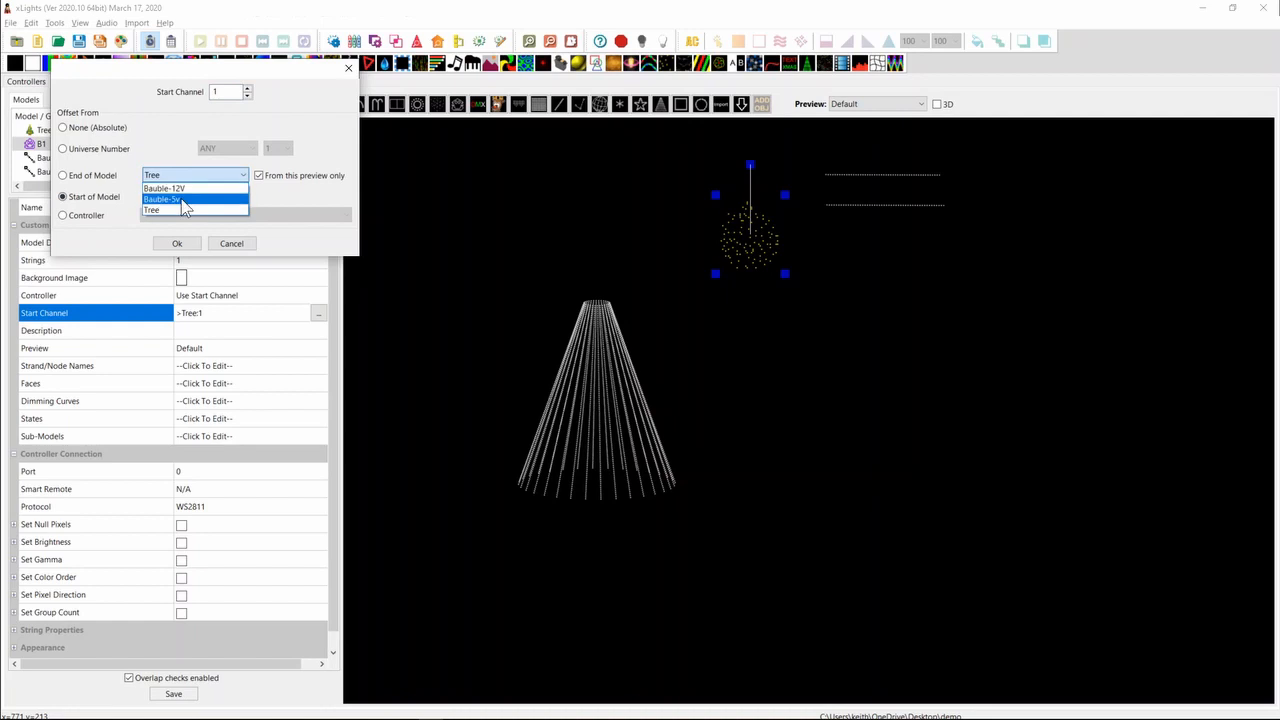
pyautogui.click(186, 200)
pyautogui.click(186, 247)
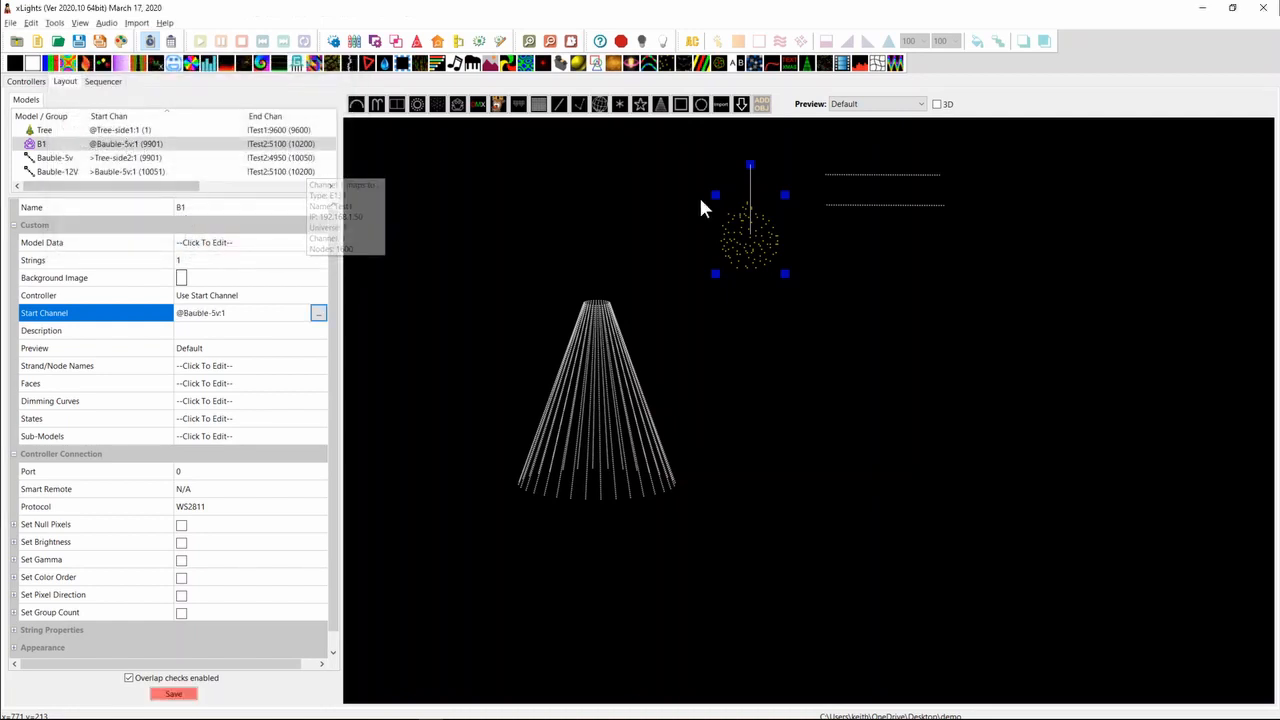
# Step: Inspect the channel overlaps by selecting B1, Bauble-5v and Bauble-12V in turn in the layout
pyautogui.click(761, 246)
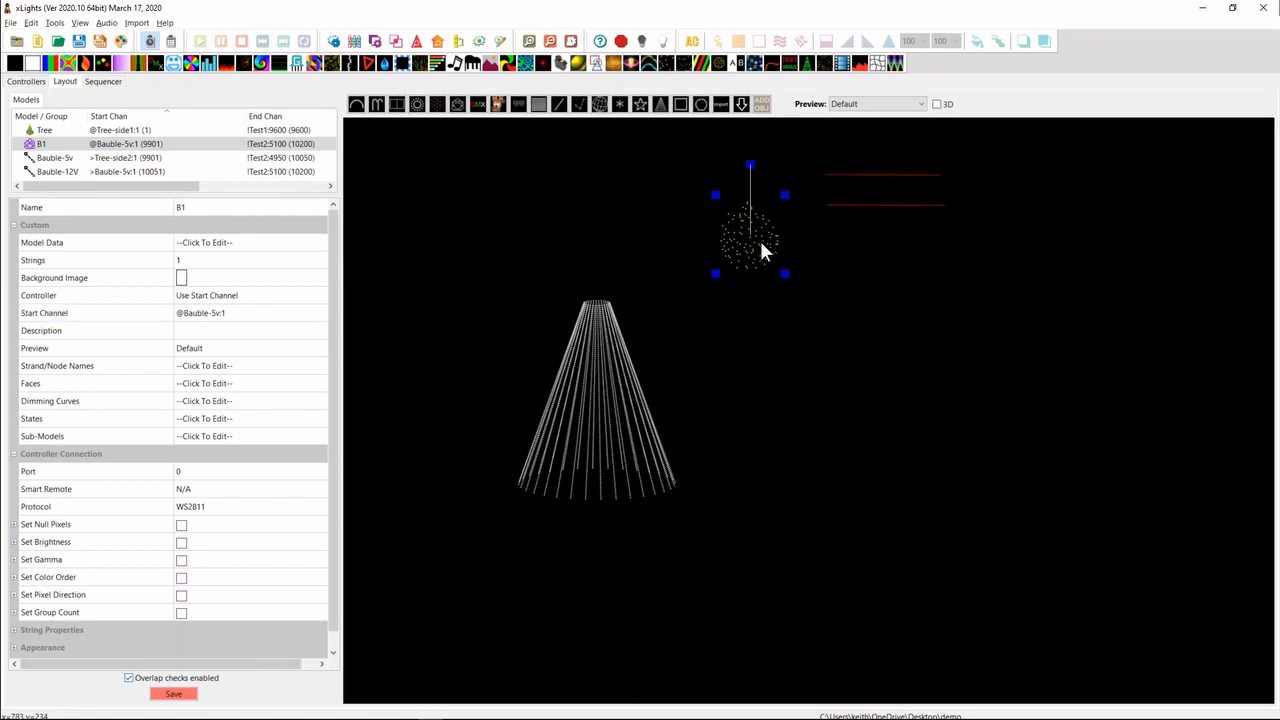
pyautogui.click(873, 240)
pyautogui.click(873, 176)
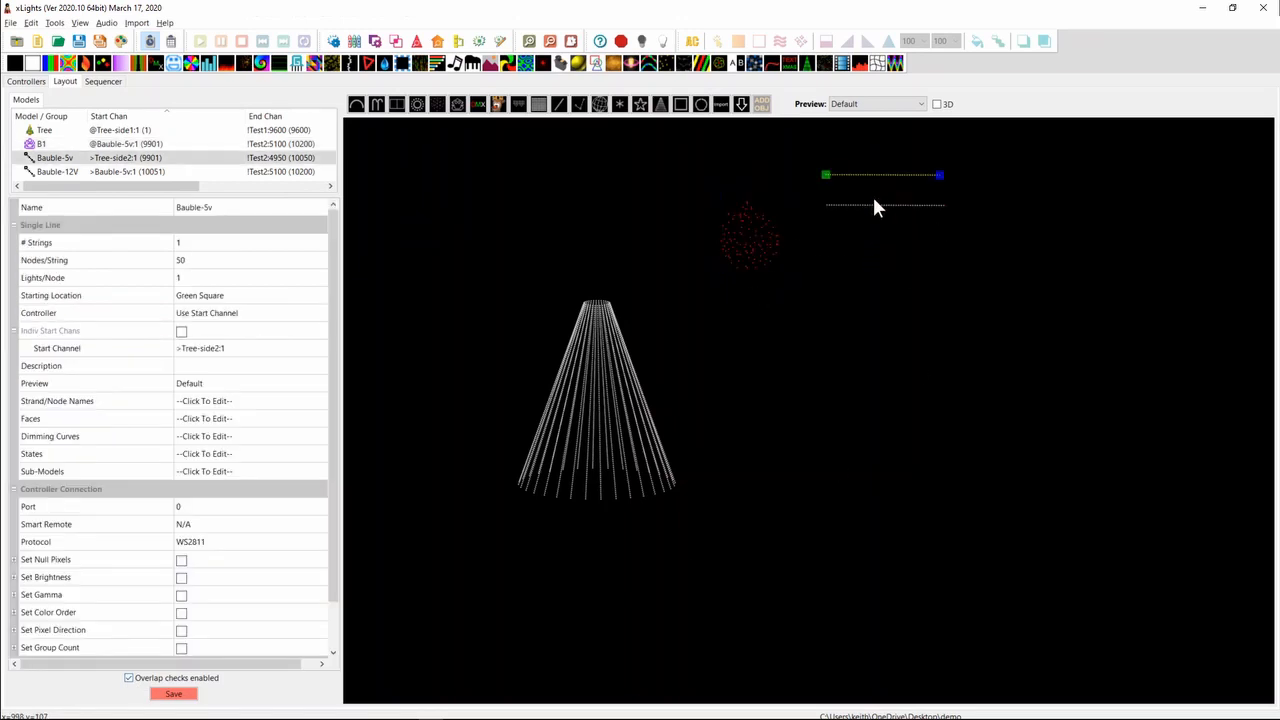
pyautogui.click(874, 206)
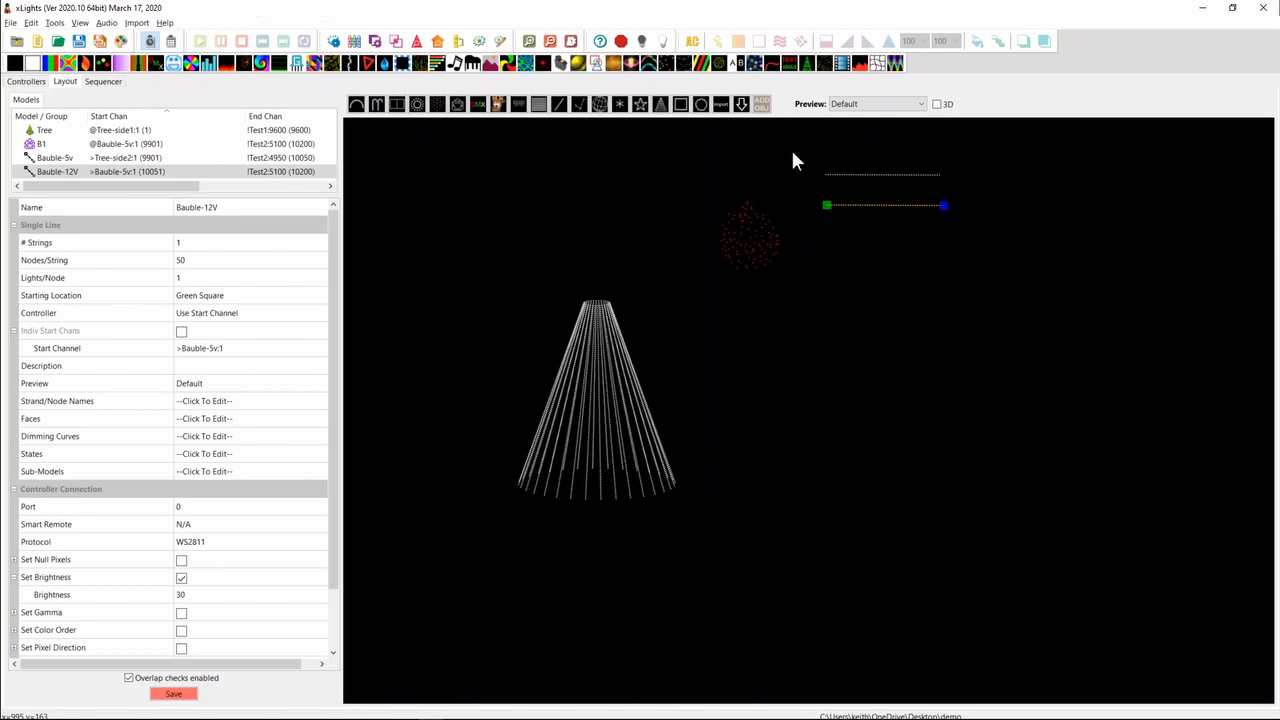
# Step: Select both bauble lines together and bulk edit their preview to Unassigned
pyautogui.moveTo(792, 153); pyautogui.dragTo(979, 226)
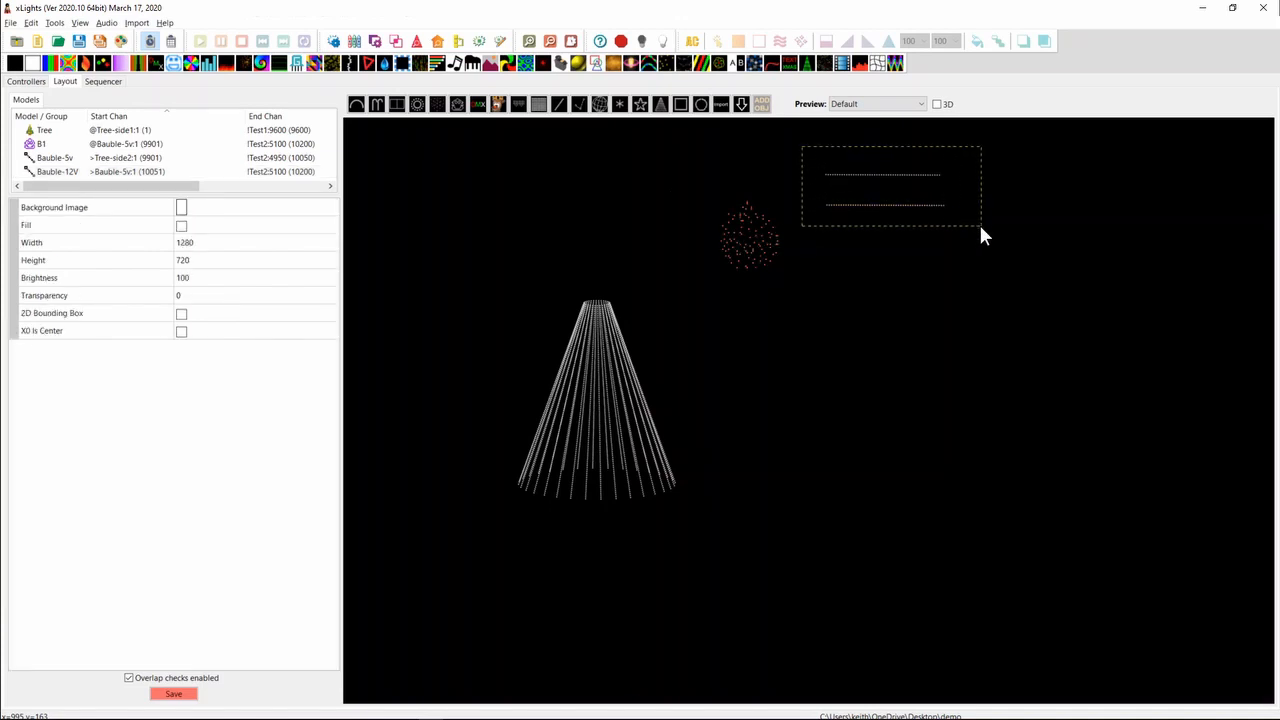
pyautogui.rightClick(906, 205)
pyautogui.moveTo(997, 224)
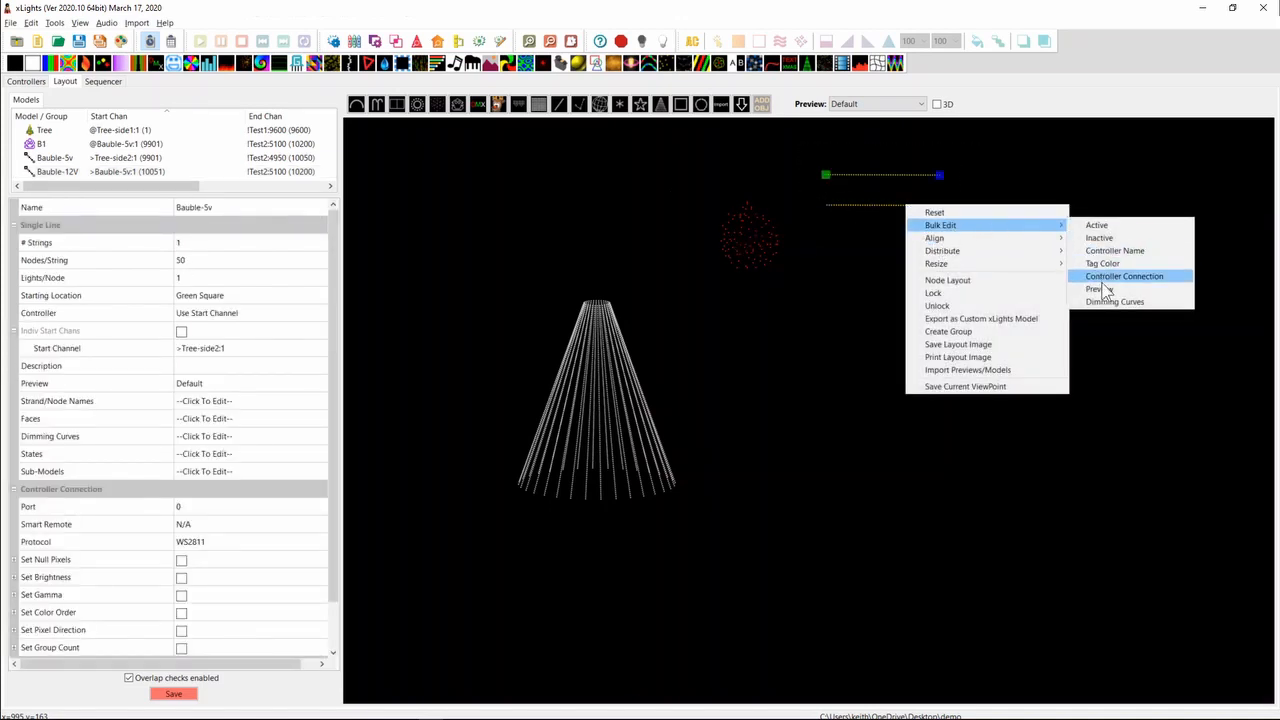
pyautogui.click(1100, 289)
pyautogui.click(1085, 307)
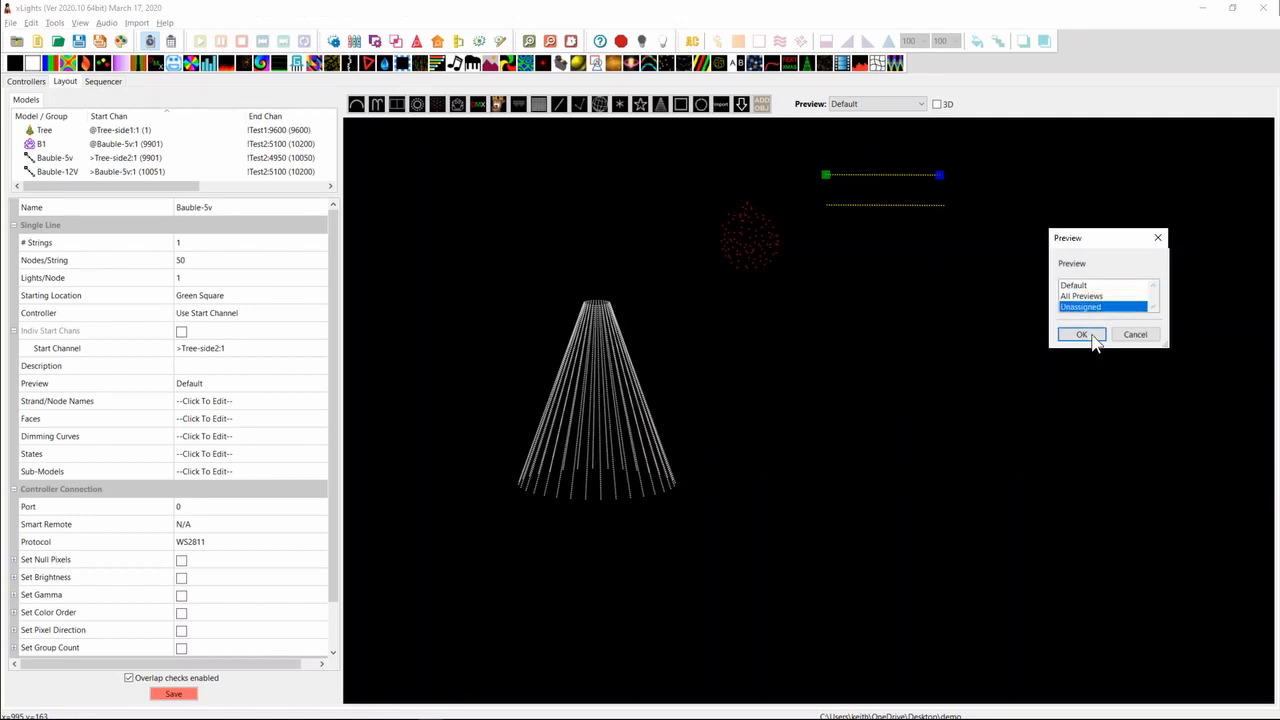
pyautogui.click(1082, 334)
# Step: View the models in the Unassigned preview, return to the Default preview and select the B1 bauble
pyautogui.click(885, 110)
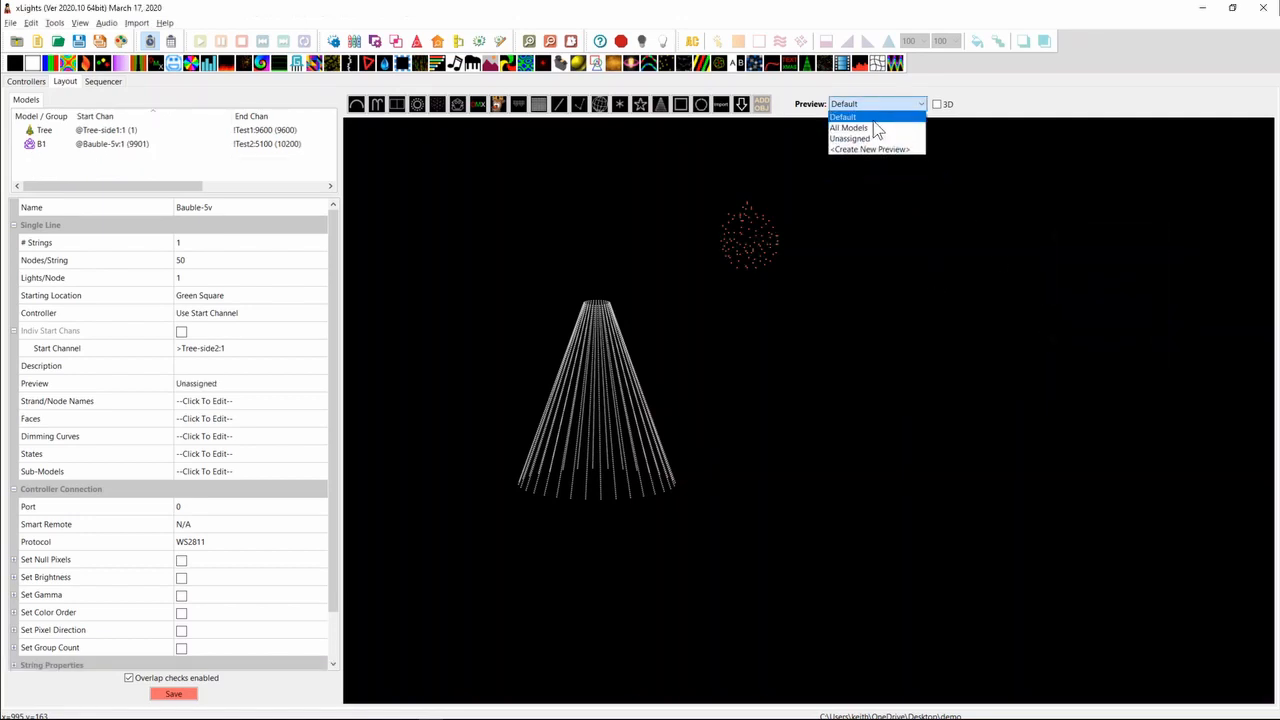
pyautogui.click(855, 139)
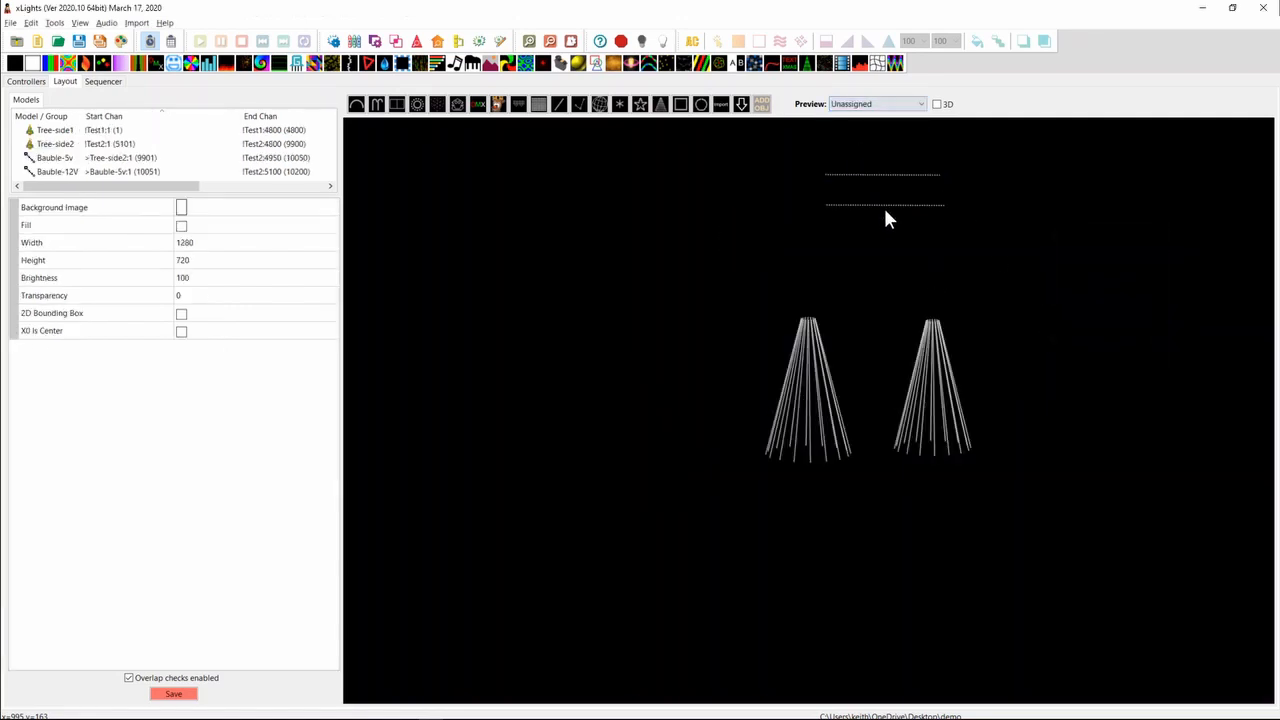
pyautogui.click(854, 104)
pyautogui.click(850, 118)
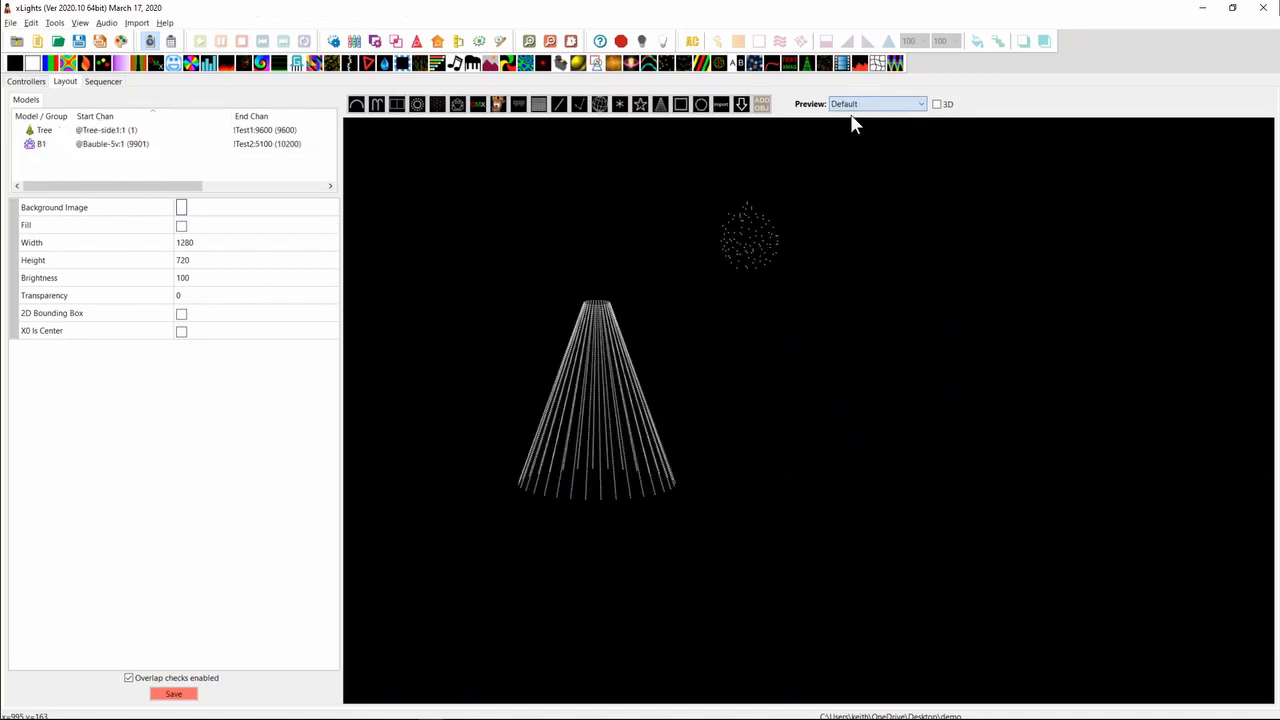
pyautogui.click(743, 237)
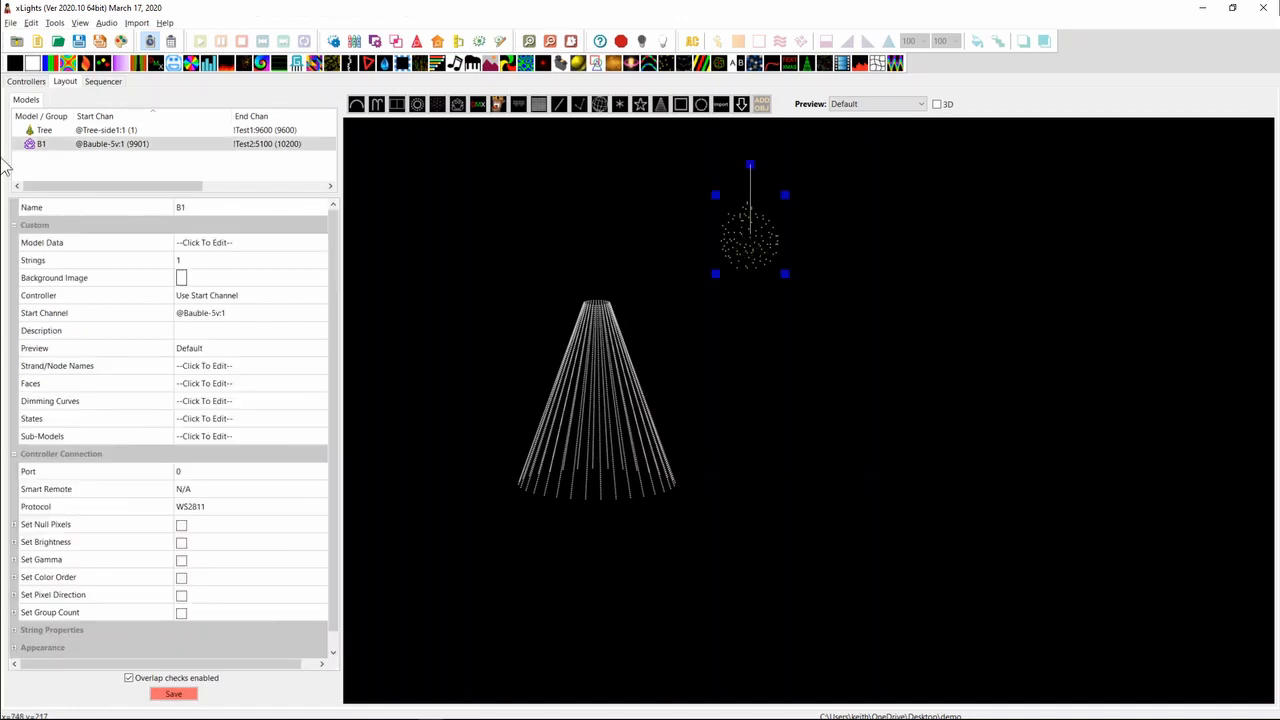
# Step: Visualise the Test2 controller's ports and remove Tree-side2 from them
pyautogui.click(26, 81)
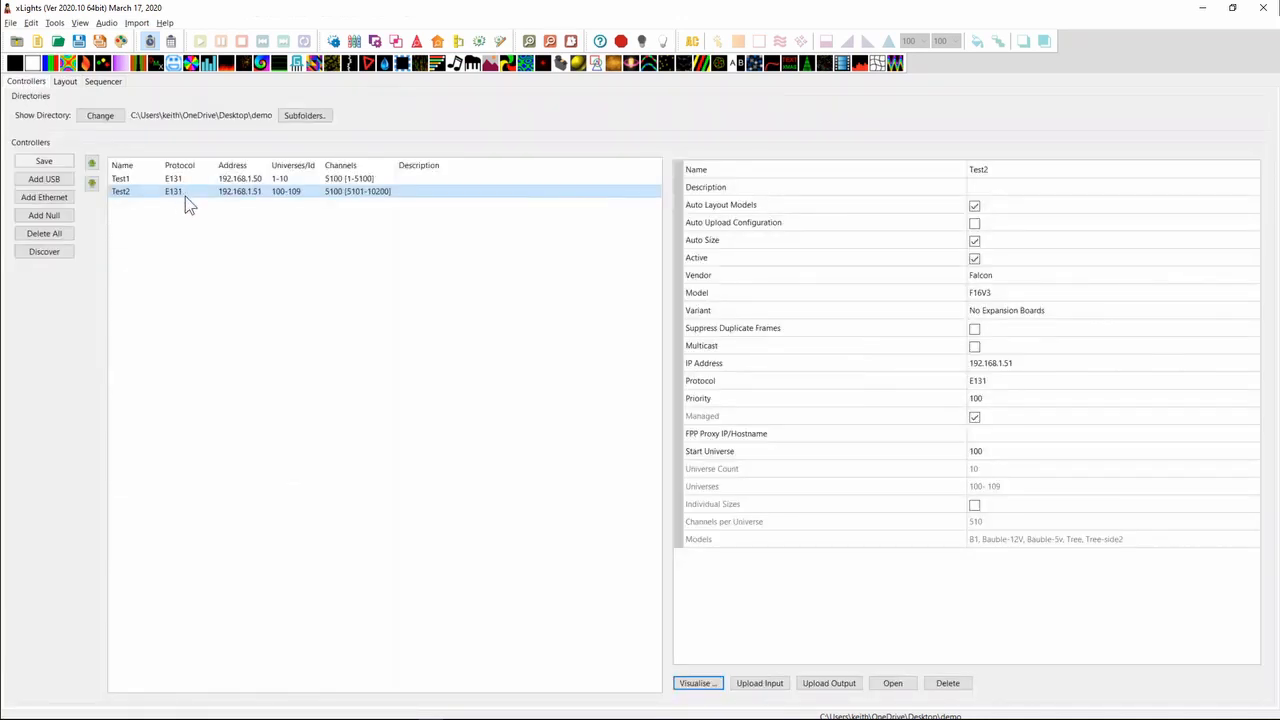
pyautogui.click(257, 192)
pyautogui.click(697, 685)
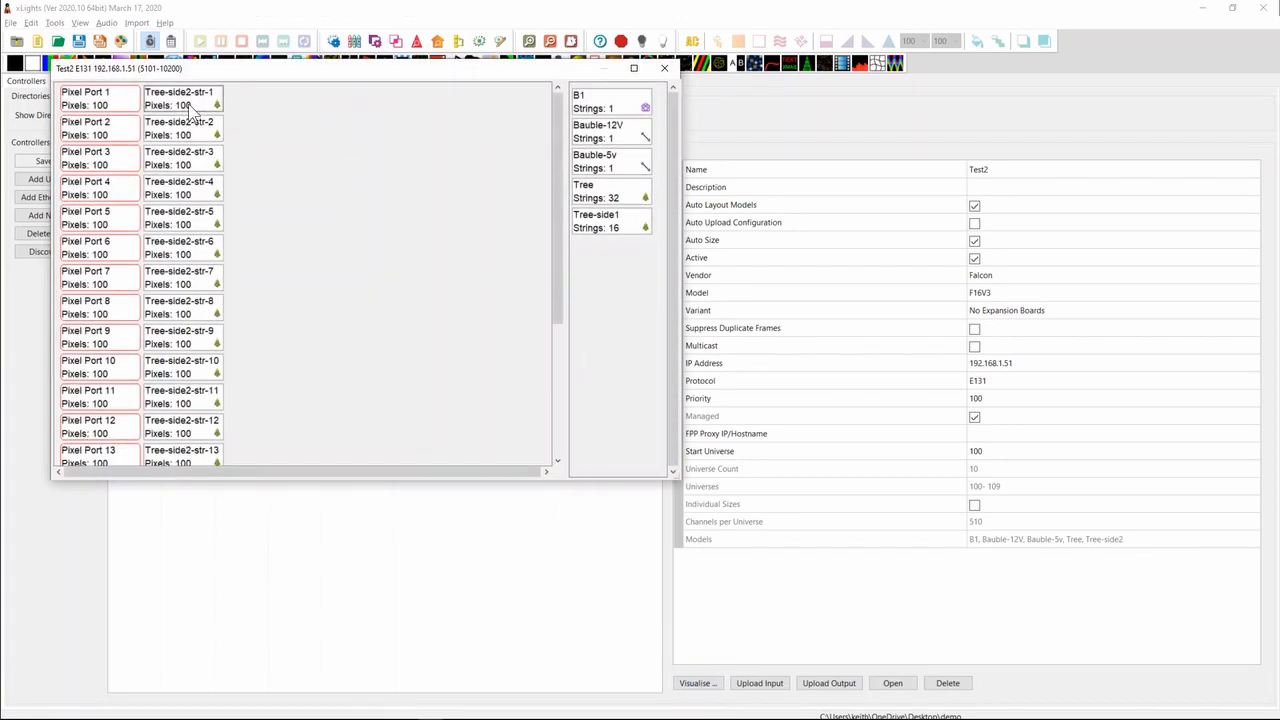
pyautogui.moveTo(190, 113); pyautogui.dragTo(612, 273)
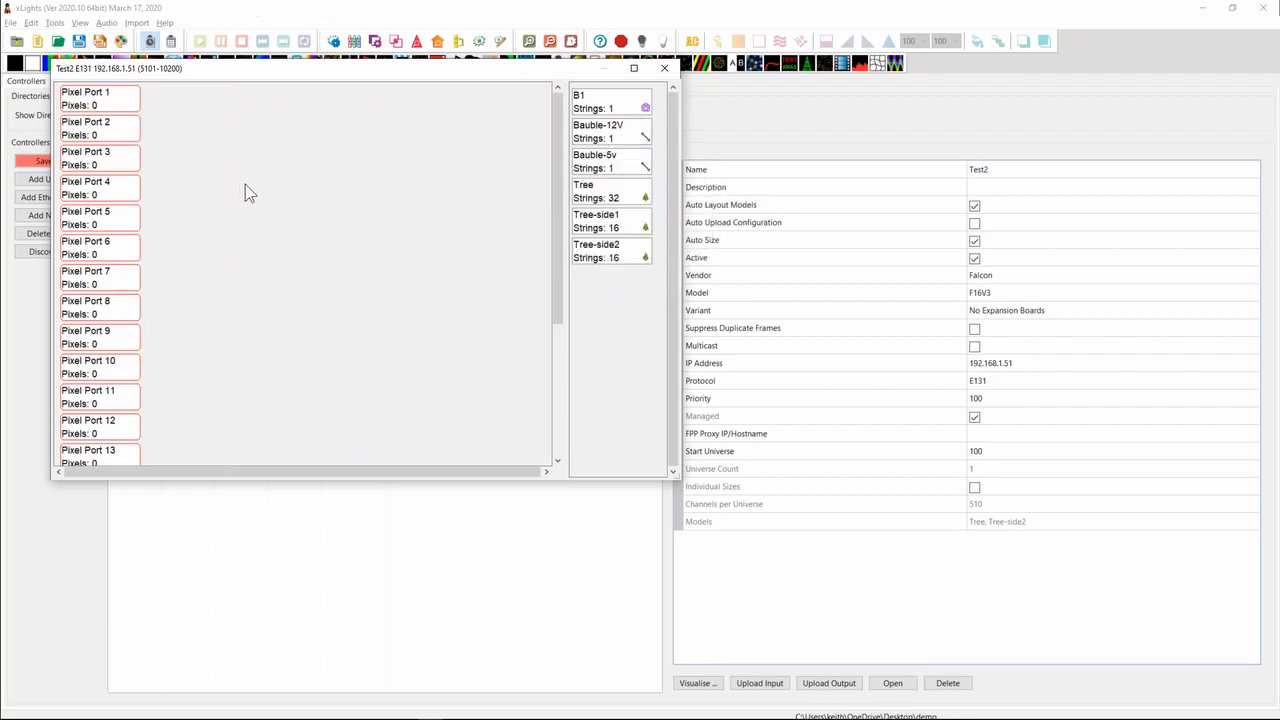
# Step: Assign Bauble-5v and Bauble-12V, in that order, to Test2's Pixel Port 1 and close the port view
pyautogui.moveTo(599, 170)
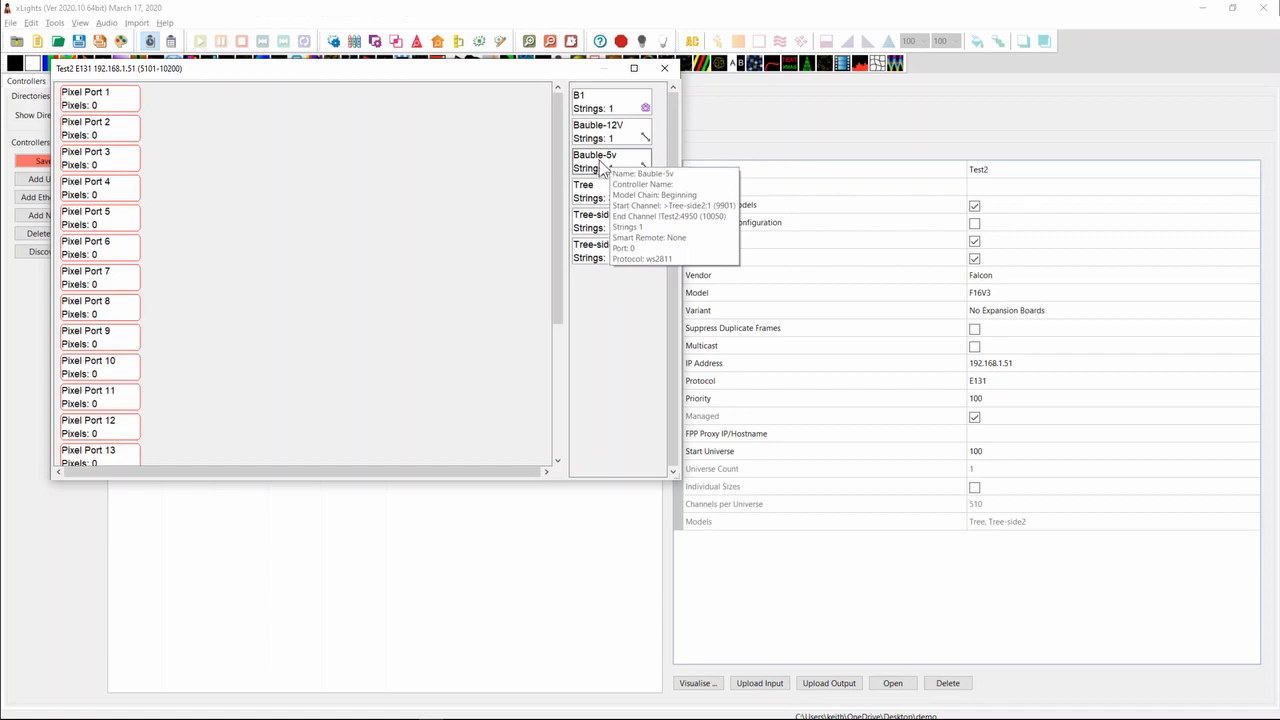
pyautogui.moveTo(608, 172); pyautogui.dragTo(182, 104)
pyautogui.moveTo(604, 145); pyautogui.dragTo(220, 118)
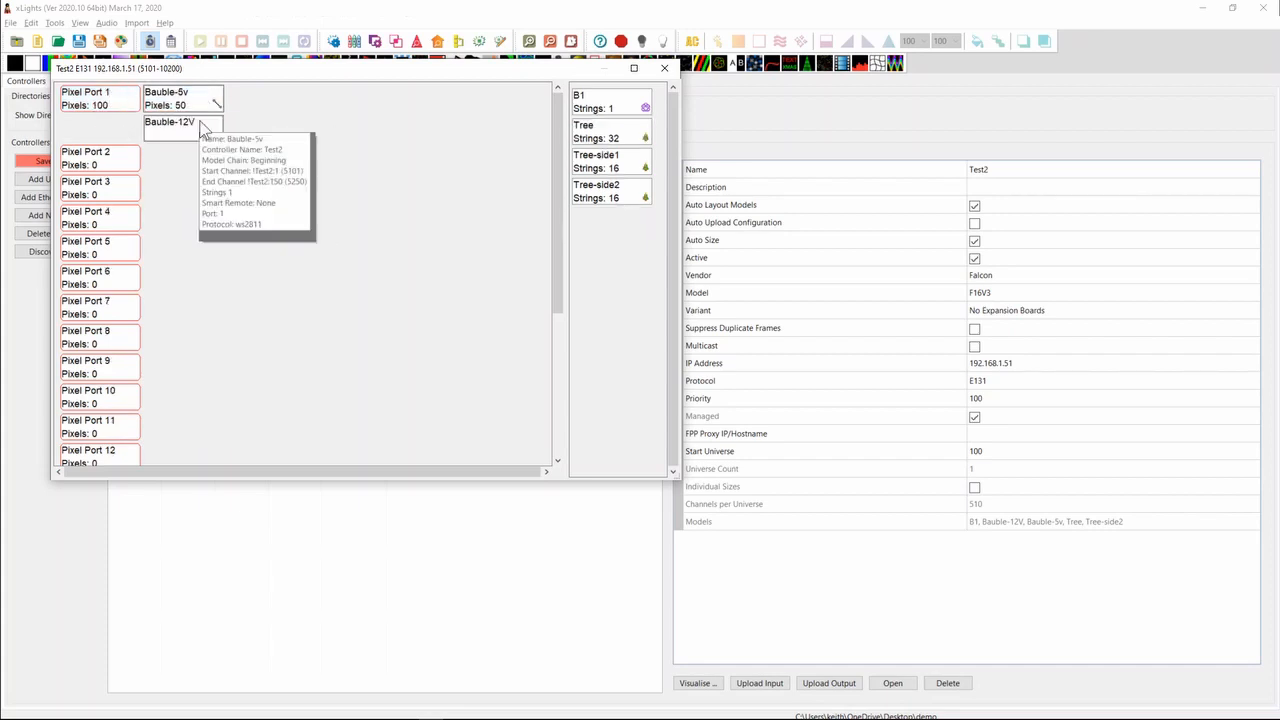
pyautogui.moveTo(190, 140)
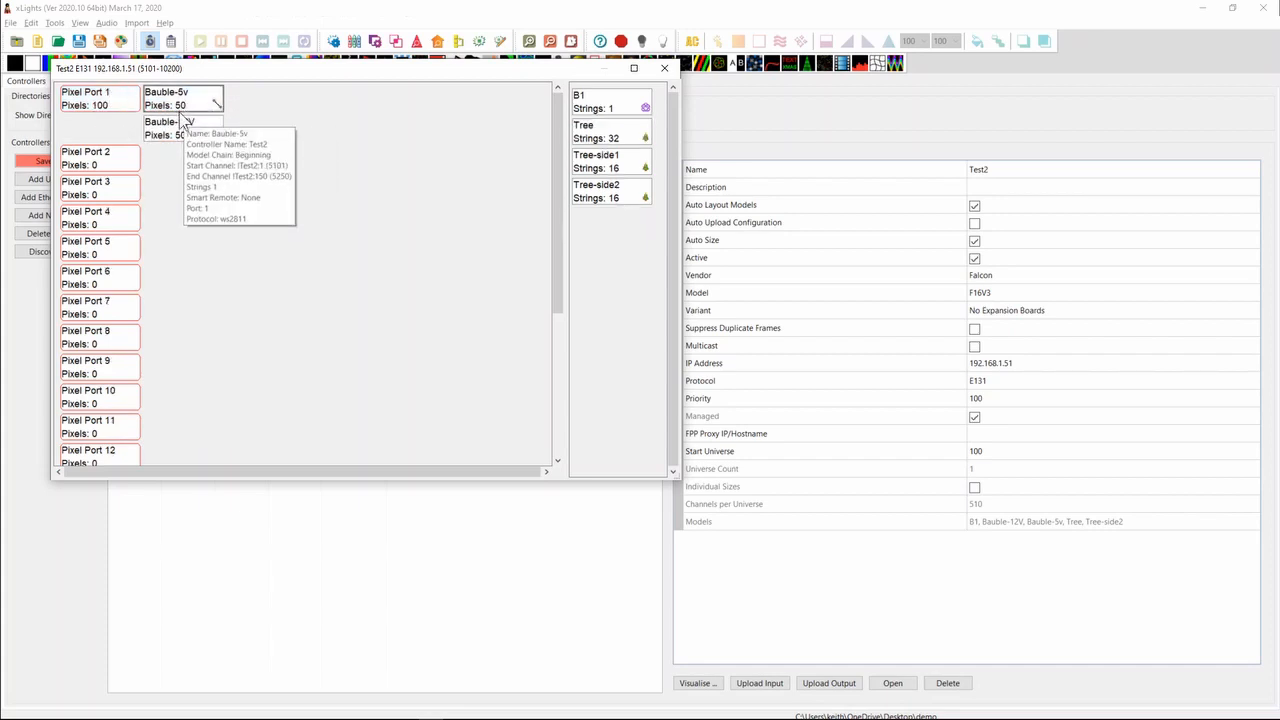
pyautogui.moveTo(178, 107)
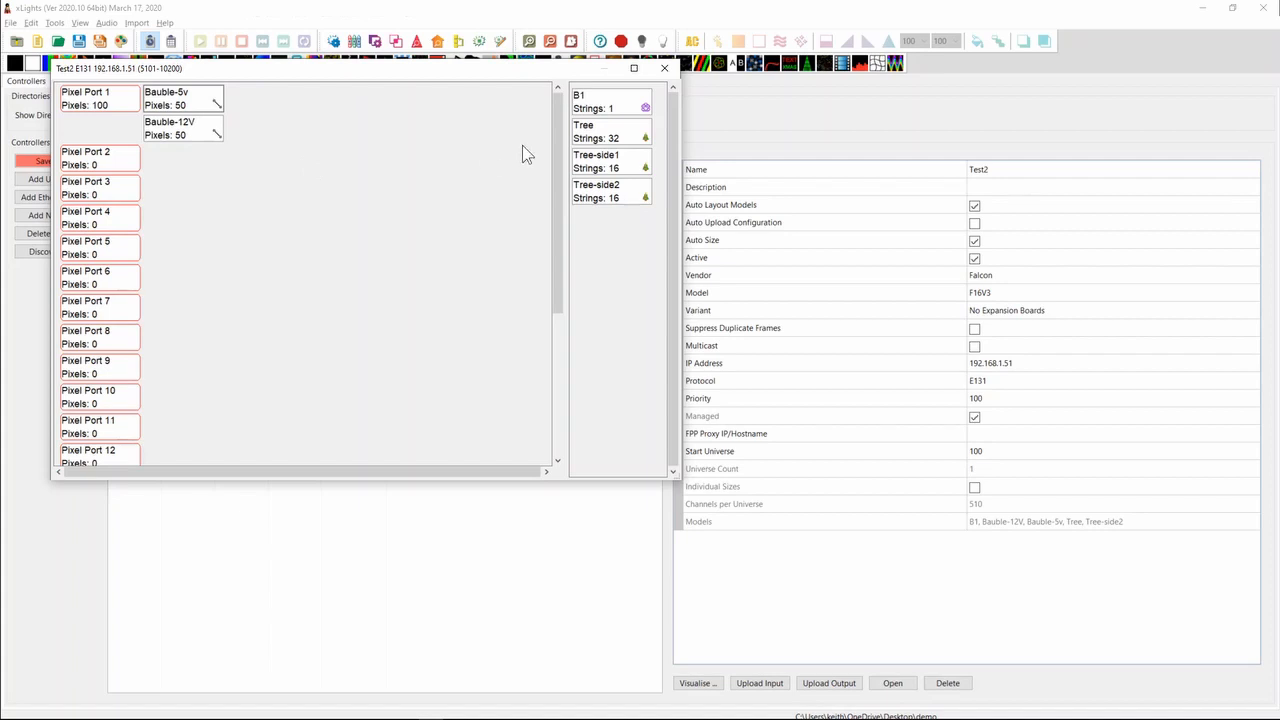
pyautogui.click(664, 68)
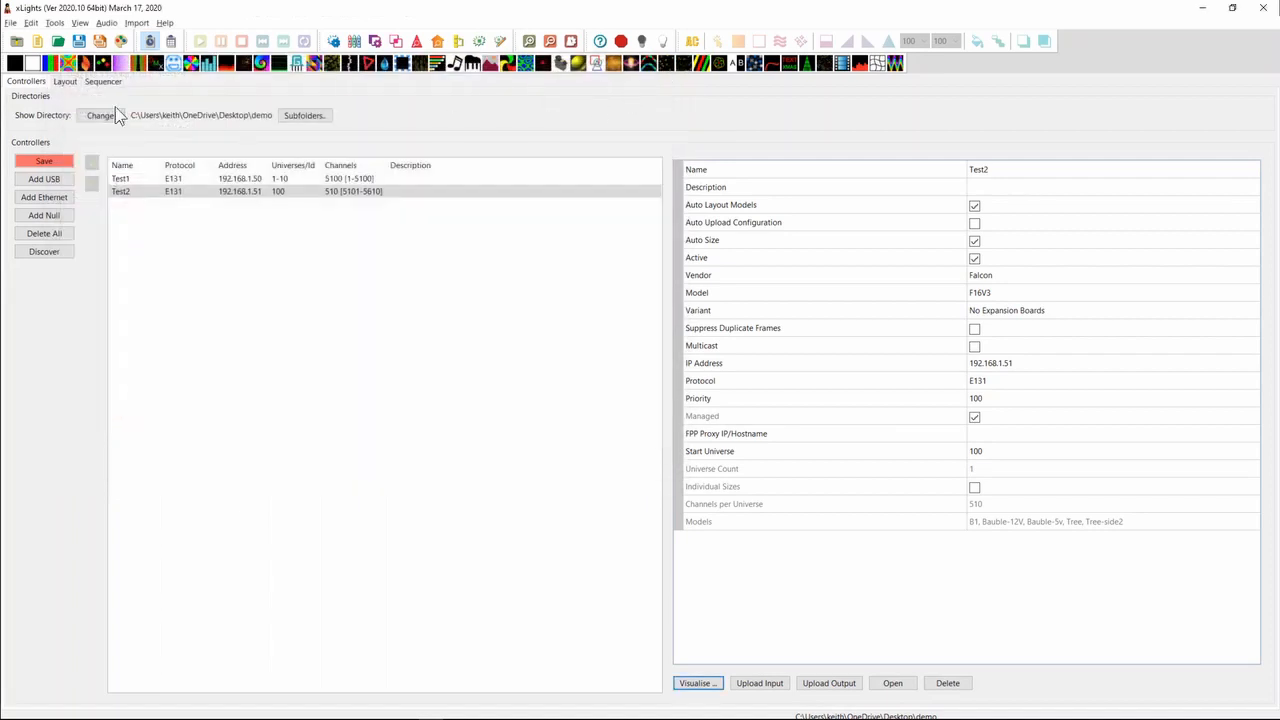
# Step: Create a new sequence, discarding the unsaved changes to the open one
pyautogui.click(37, 41)
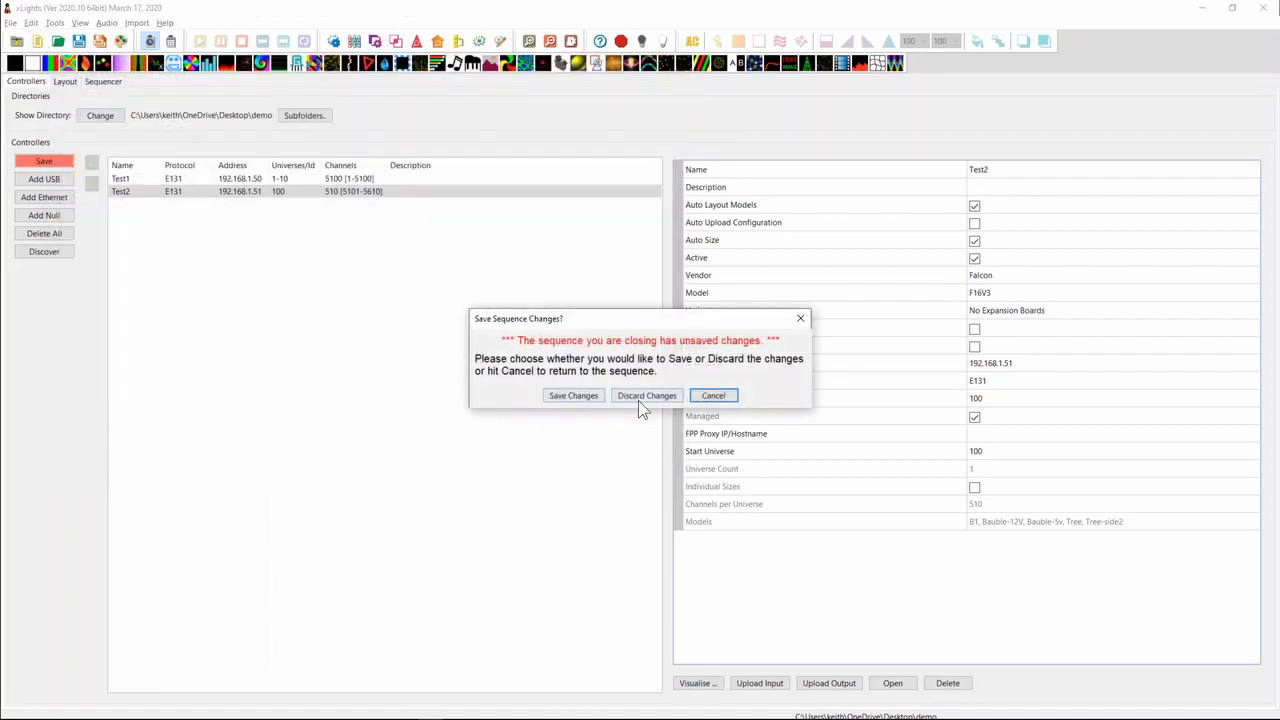
pyautogui.click(640, 398)
pyautogui.click(364, 321)
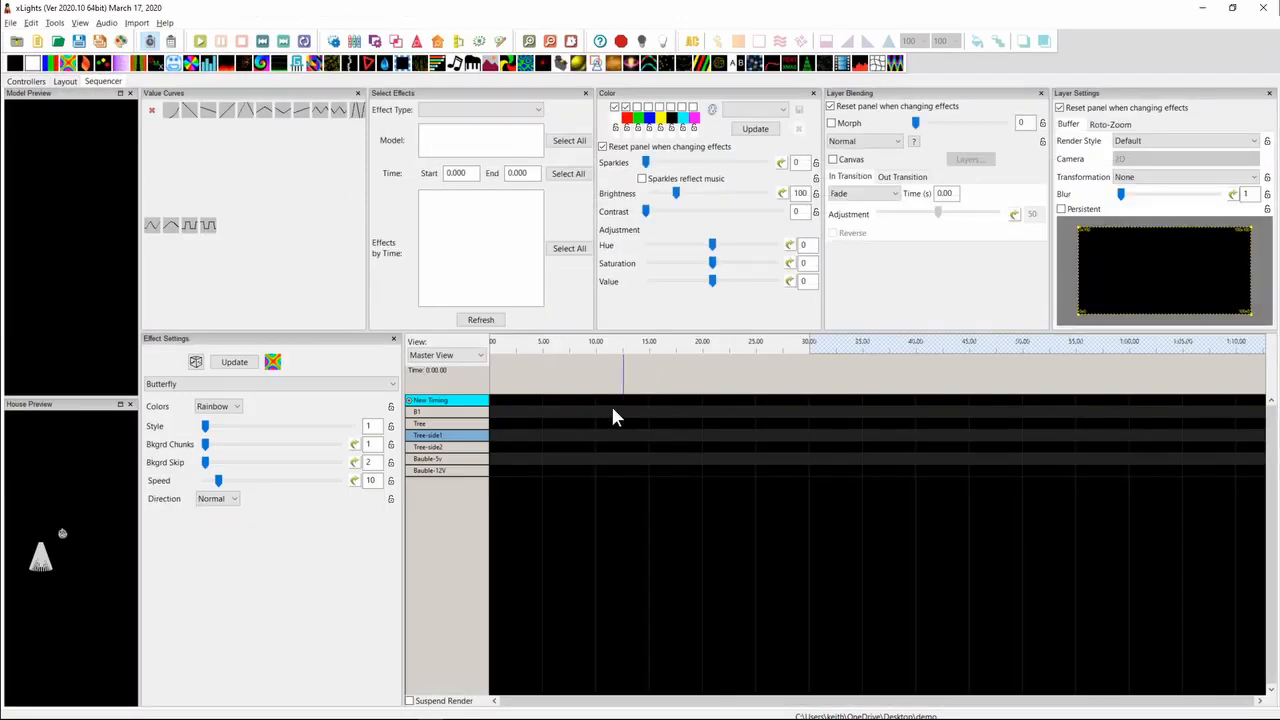
# Step: Remove the side trees and bauble lines from the displayed elements and place a Fire effect on B1 from about 4 to 9 seconds
pyautogui.click(443, 460)
pyautogui.rightClick(448, 458)
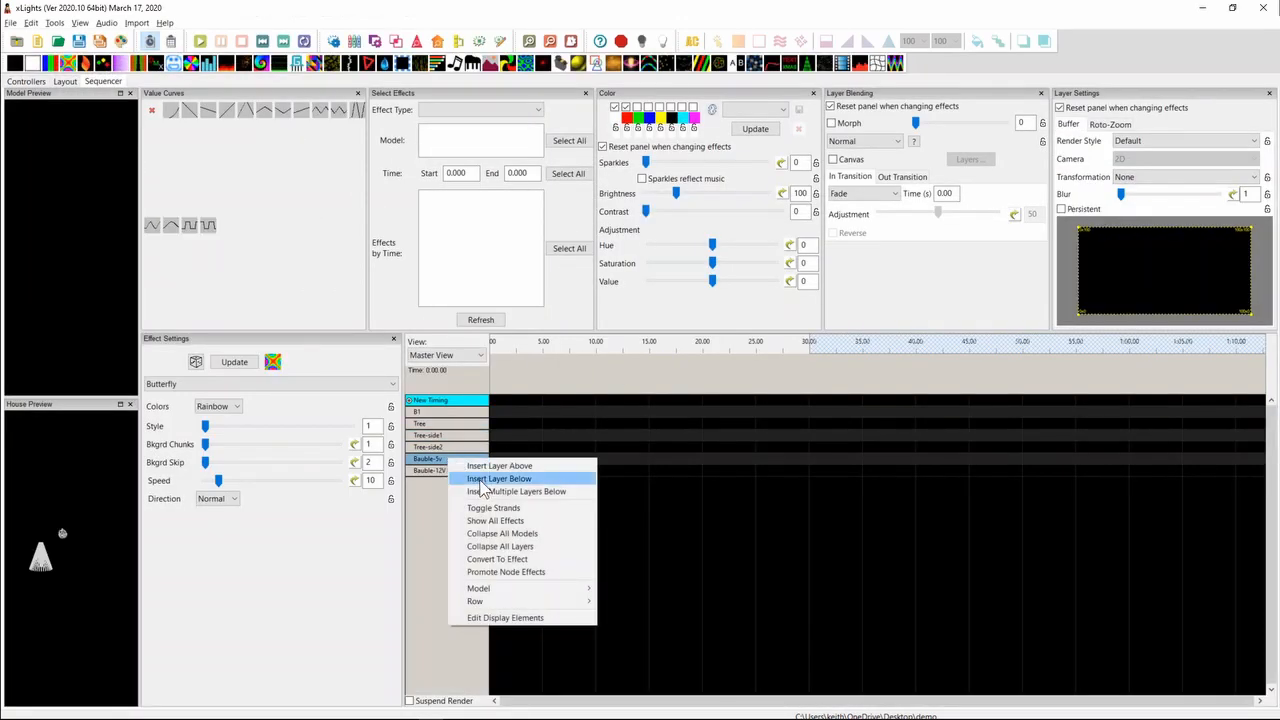
pyautogui.click(520, 617)
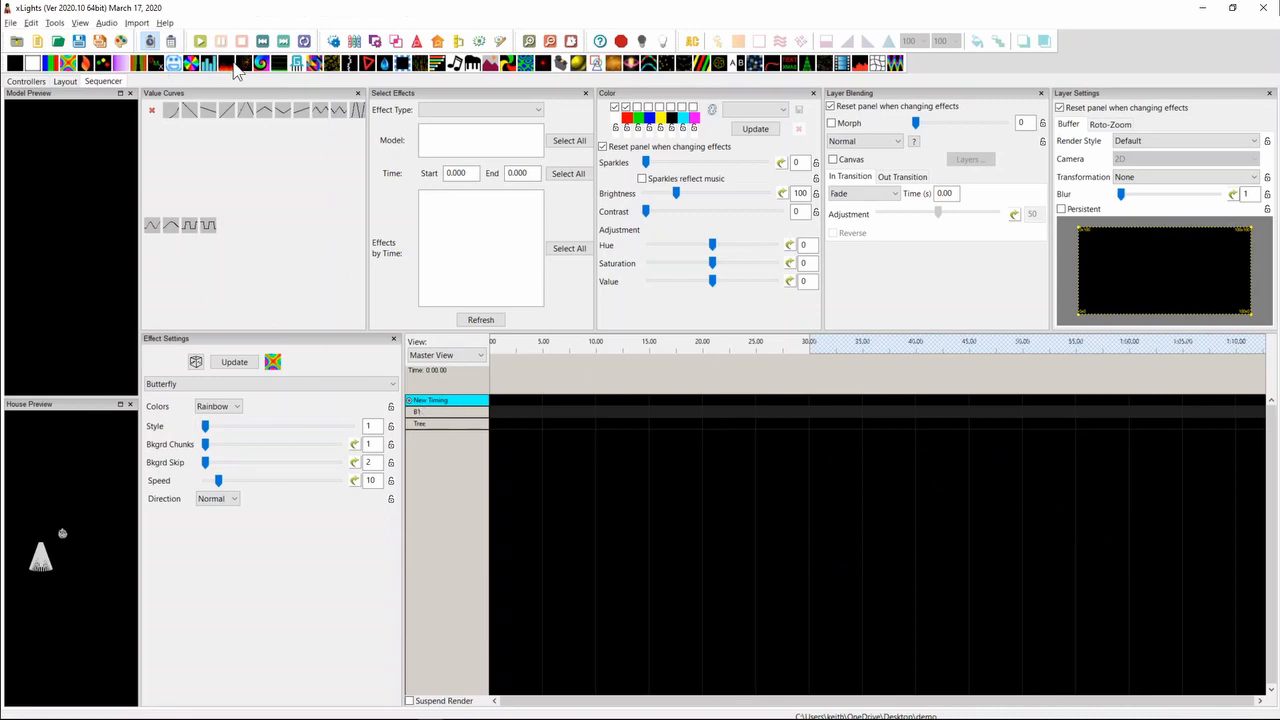
pyautogui.moveTo(233, 68); pyautogui.dragTo(583, 419)
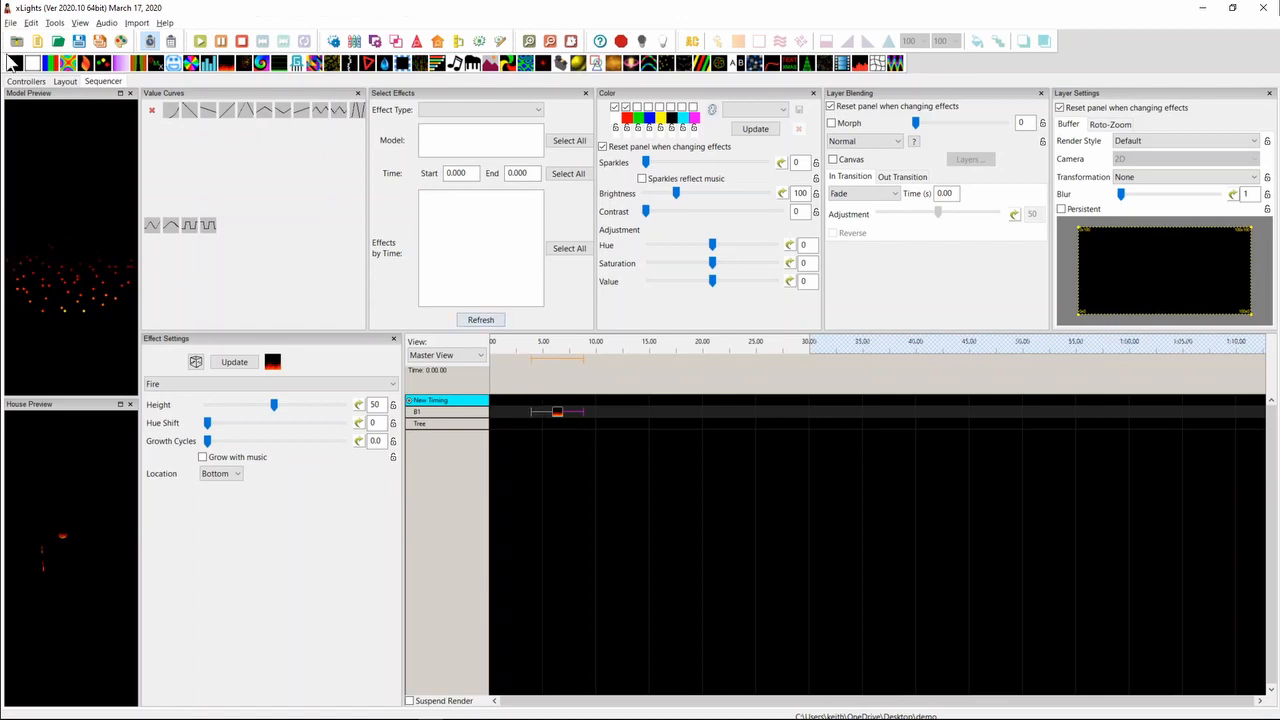
# Step: Return to the layout by way of the controller setup and run Check Sequence to open its report
pyautogui.click(26, 81)
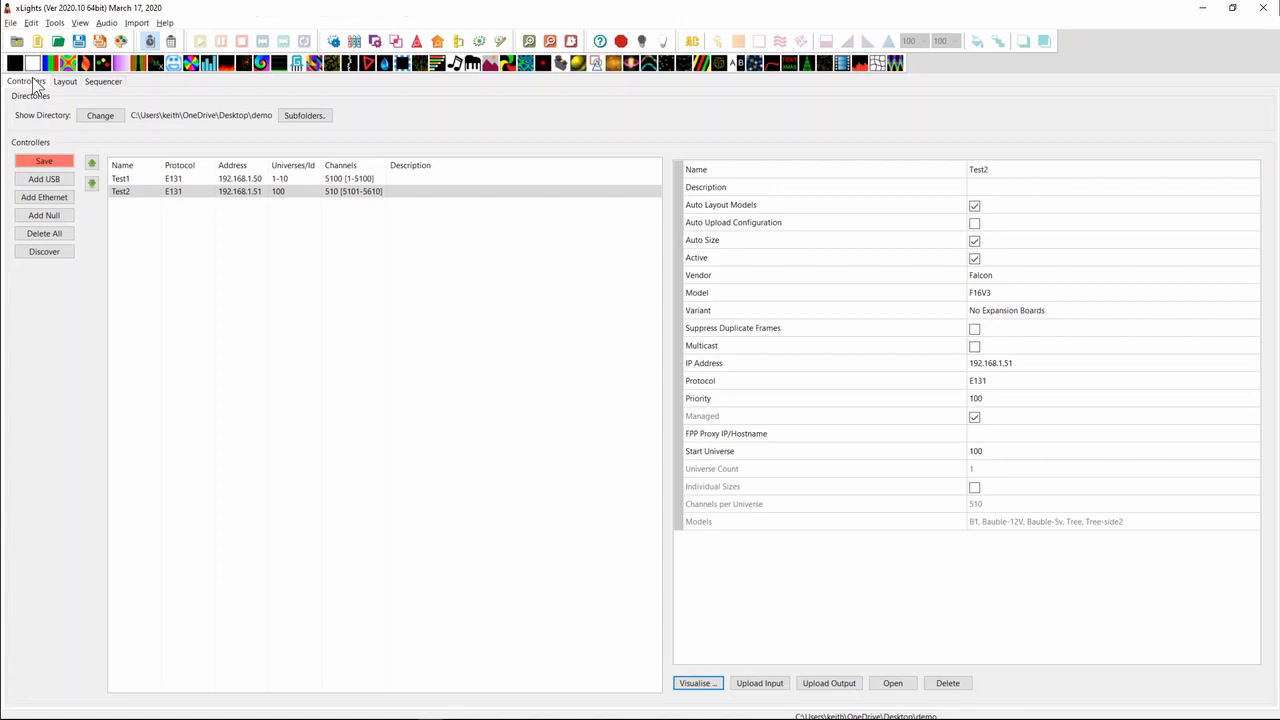
pyautogui.click(64, 81)
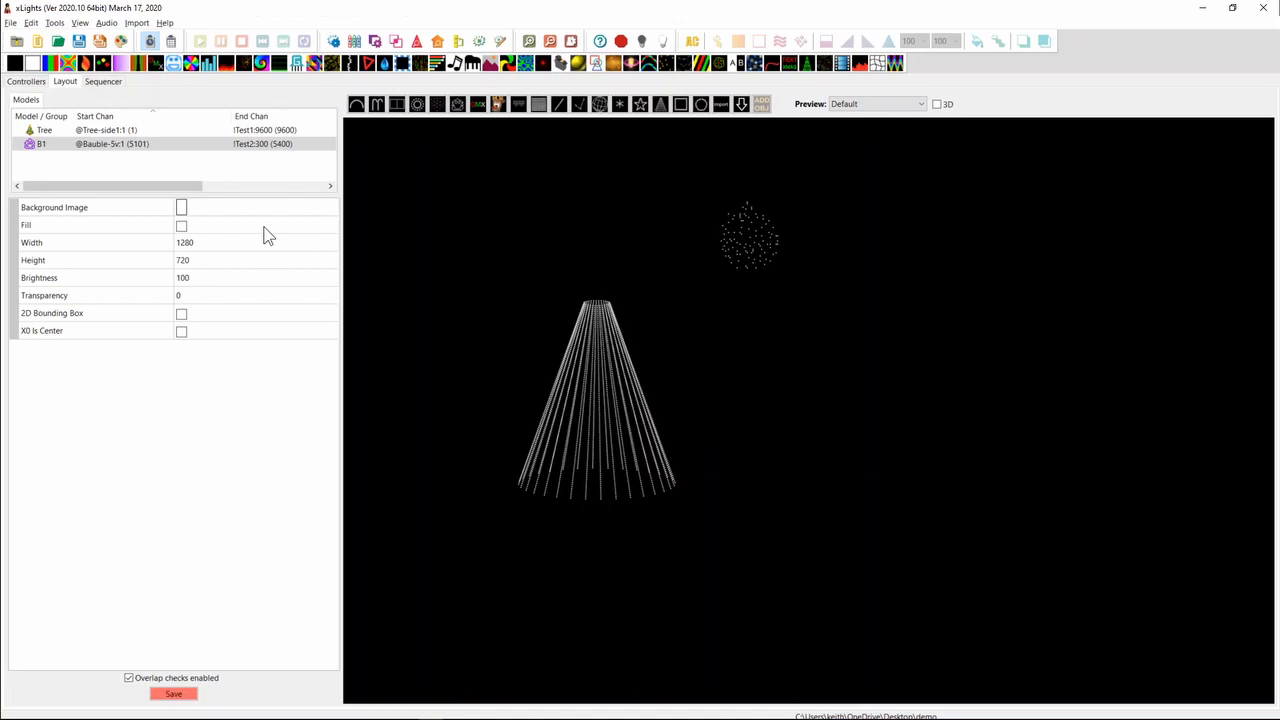
pyautogui.click(54, 22)
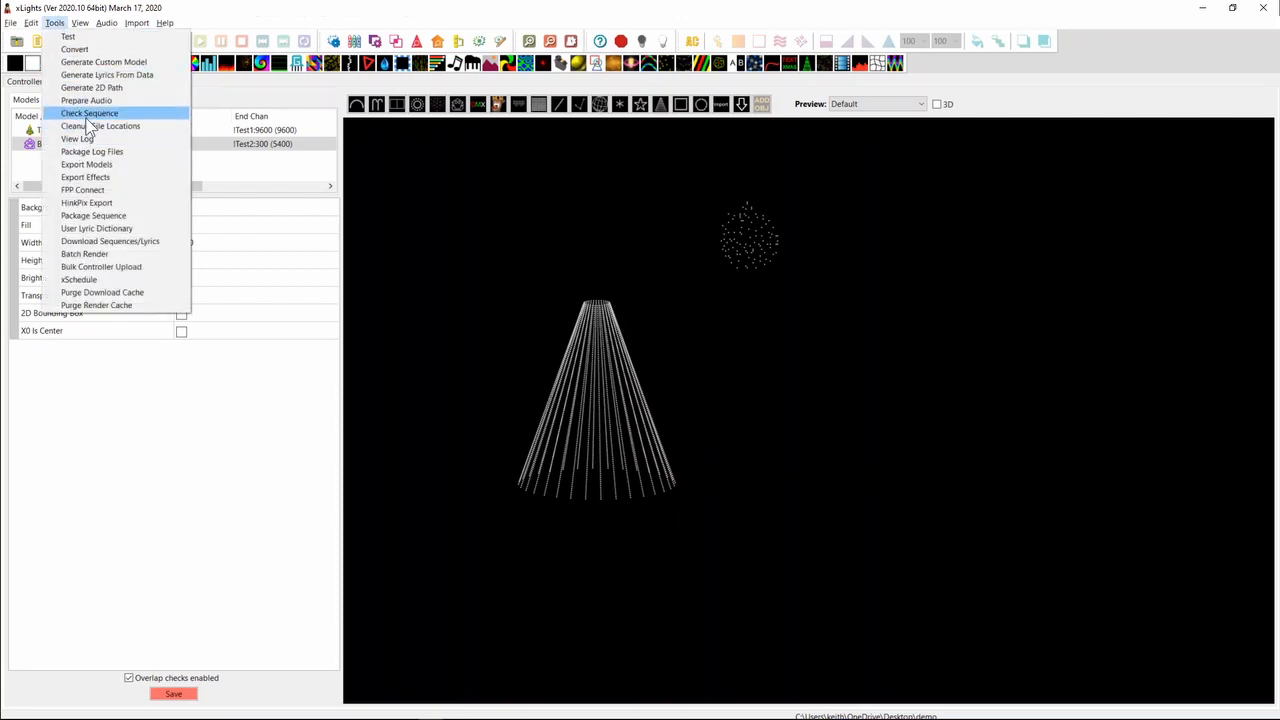
pyautogui.click(89, 126)
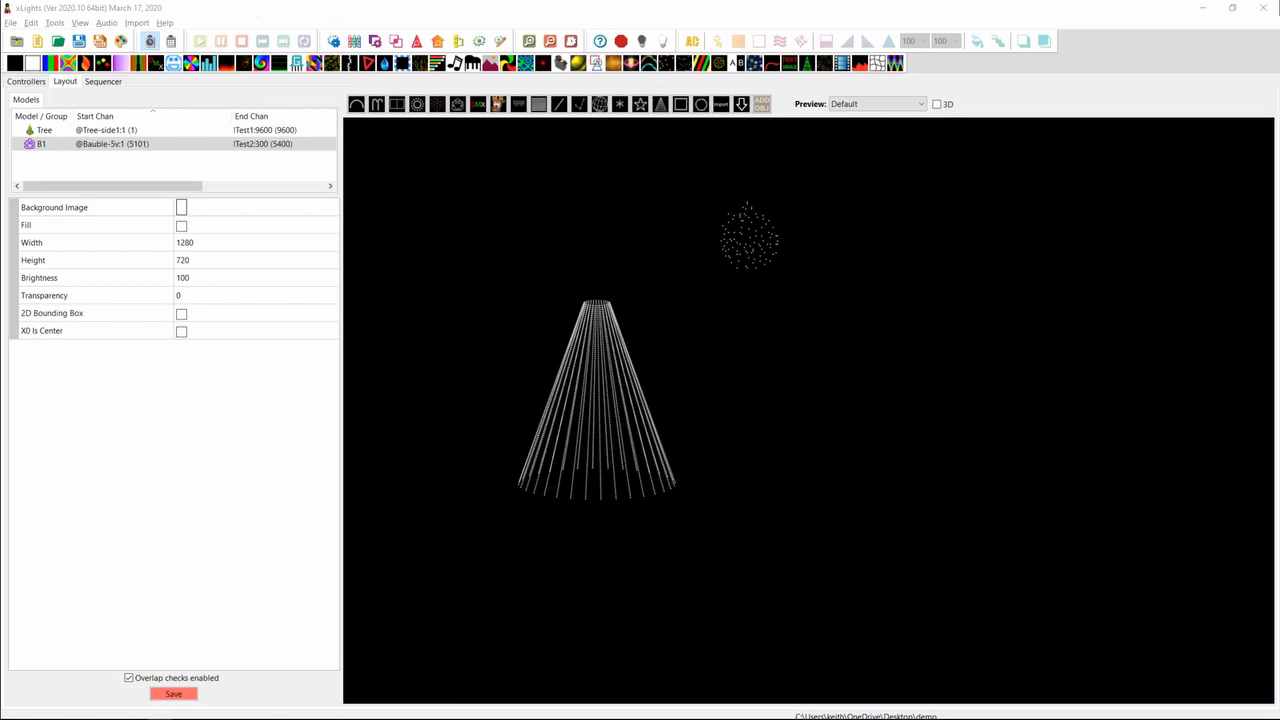
pyautogui.moveTo(630, 432); pyautogui.dragTo(383, 1)
# Step: Examine the overlapping model channel warnings in the check report, close the report and return to xLights
pyautogui.scroll(-3, 336, 231)
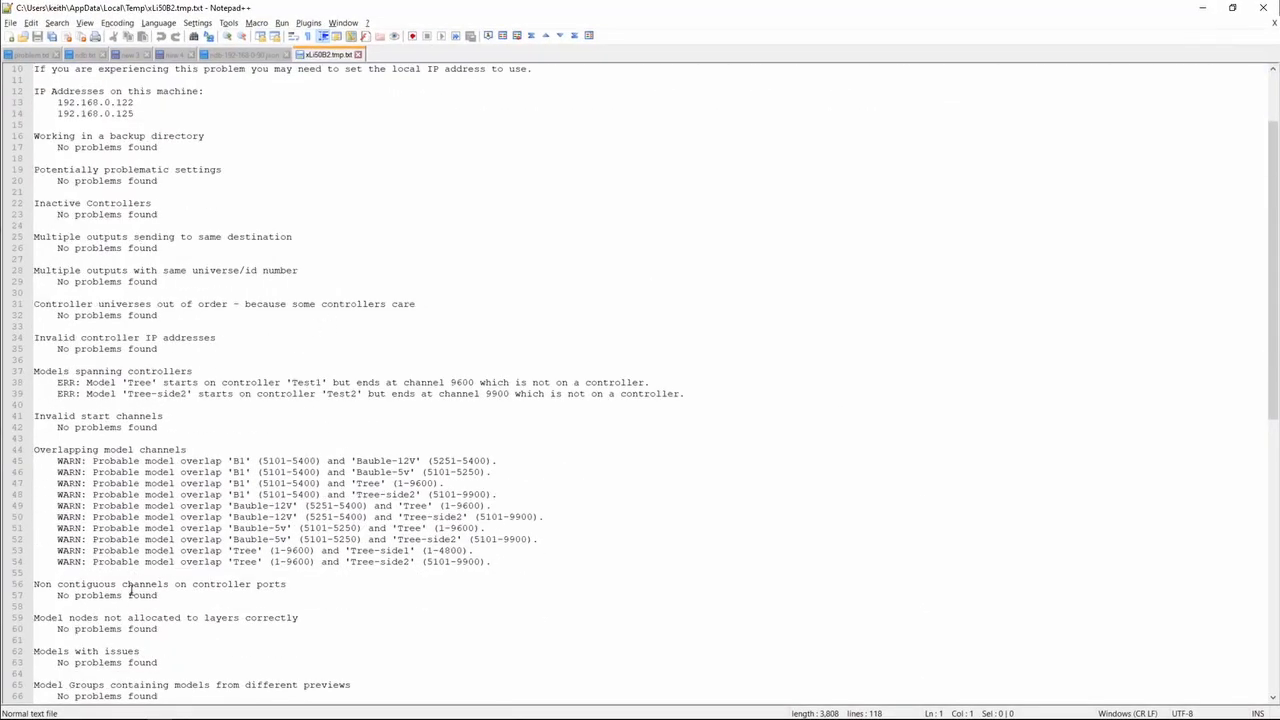
pyautogui.moveTo(163, 472); pyautogui.dragTo(413, 561)
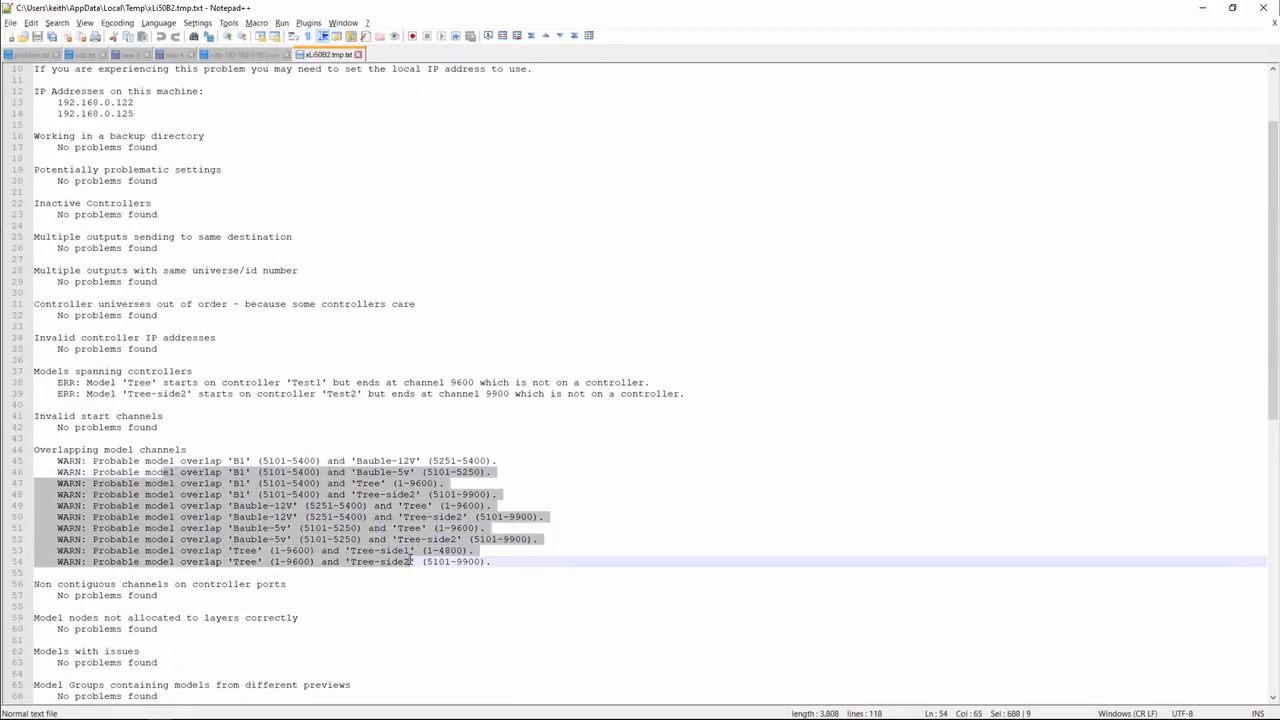
pyautogui.click(495, 539)
pyautogui.moveTo(539, 539); pyautogui.dragTo(384, 505)
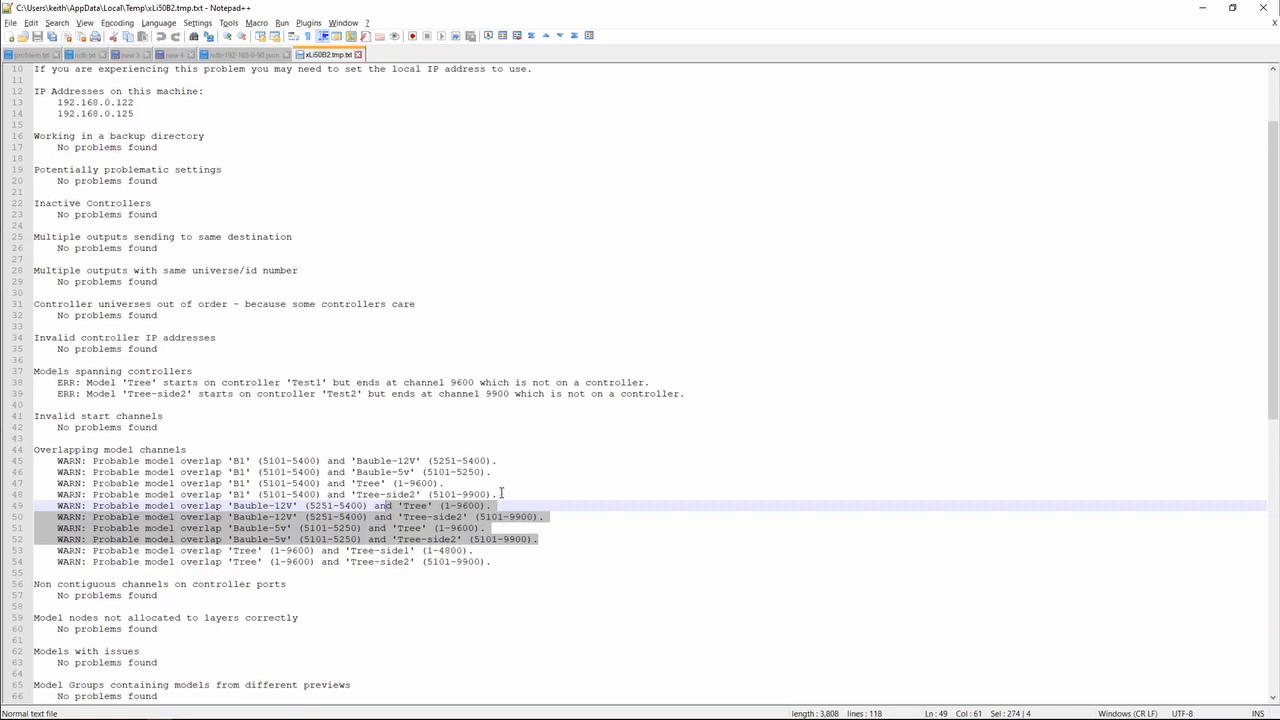
pyautogui.moveTo(501, 493); pyautogui.dragTo(250, 483)
pyautogui.moveTo(503, 474); pyautogui.dragTo(4, 461)
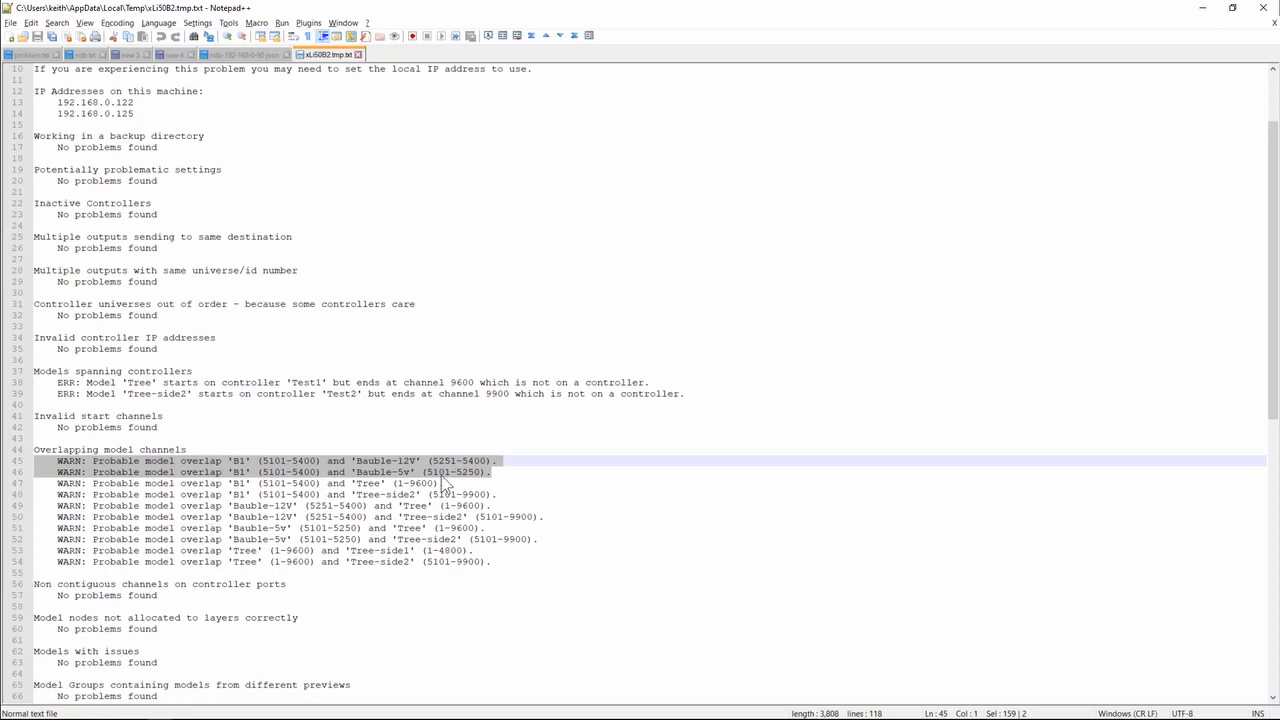
pyautogui.click(414, 459)
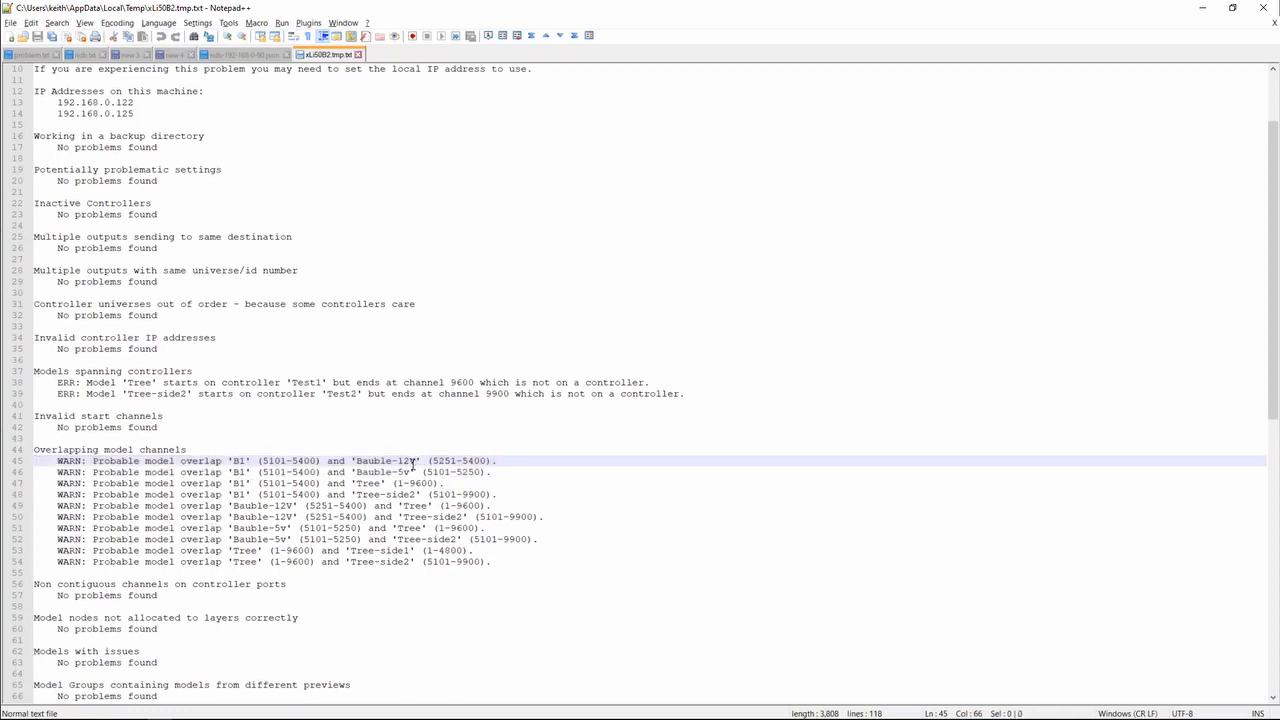
pyautogui.click(357, 55)
pyautogui.click(1204, 8)
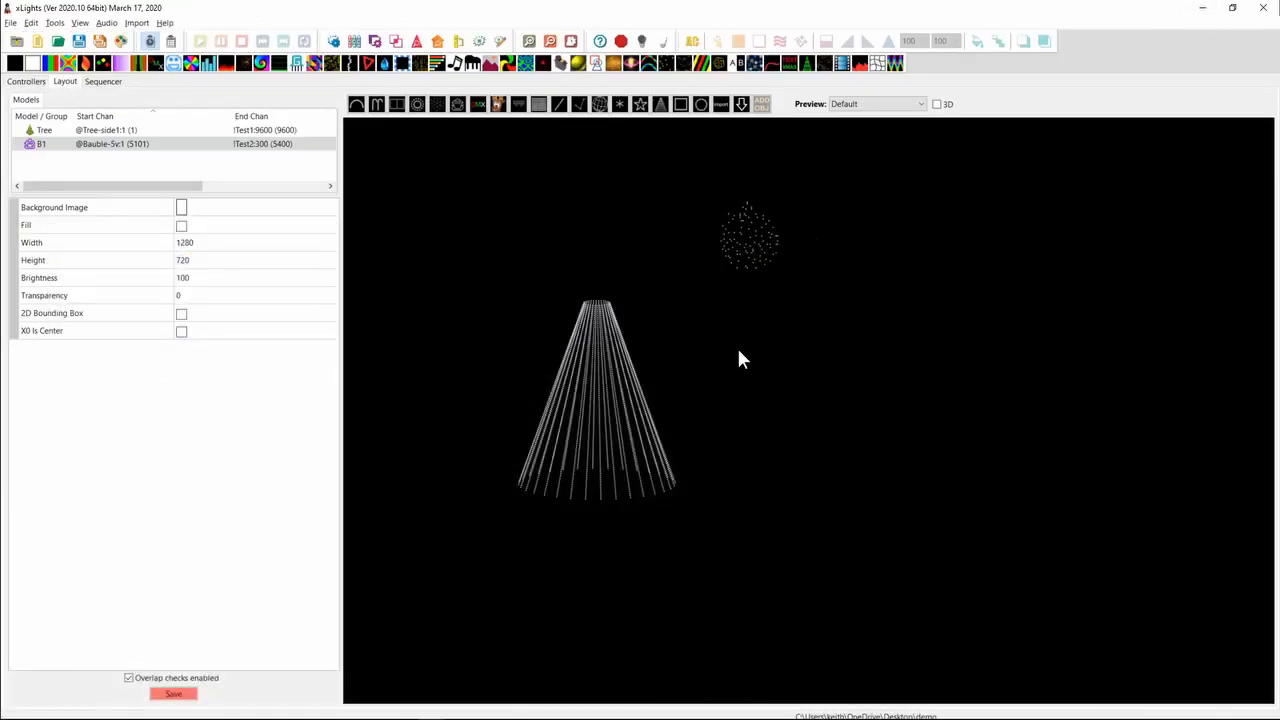